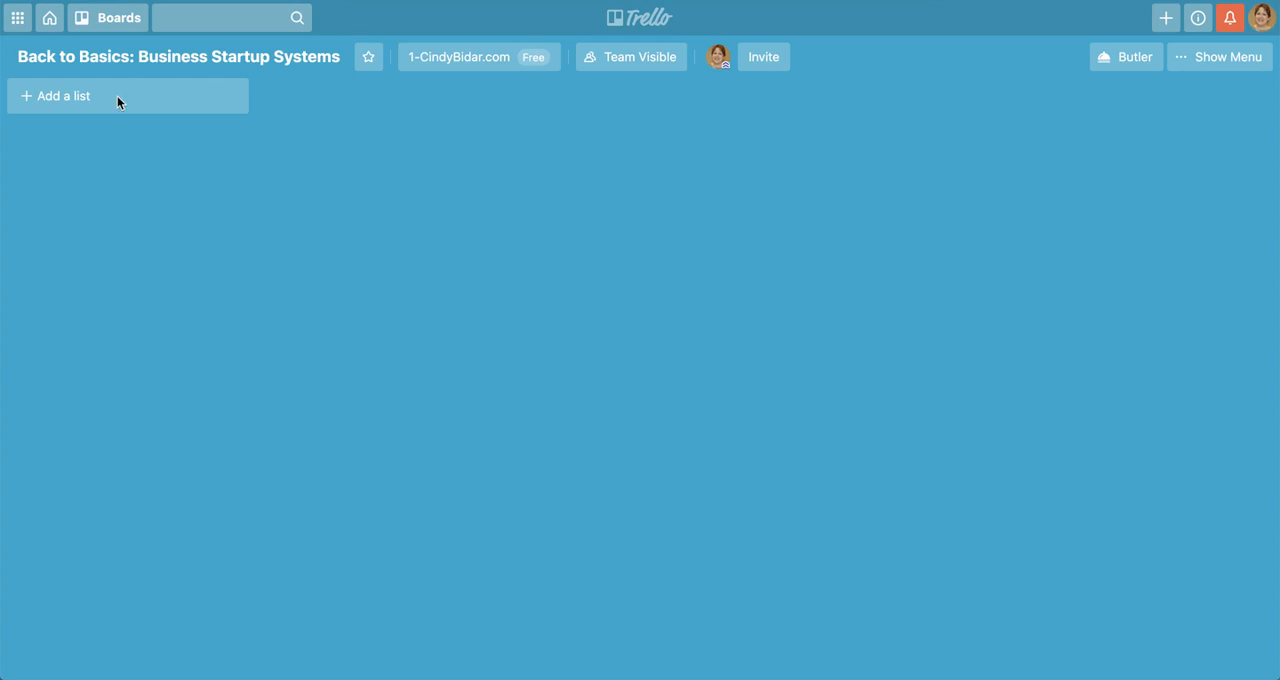
# Add a list titled "CHOOSING YOUR BUSINESS MODEL" to the empty board
pyautogui.click(58, 95)
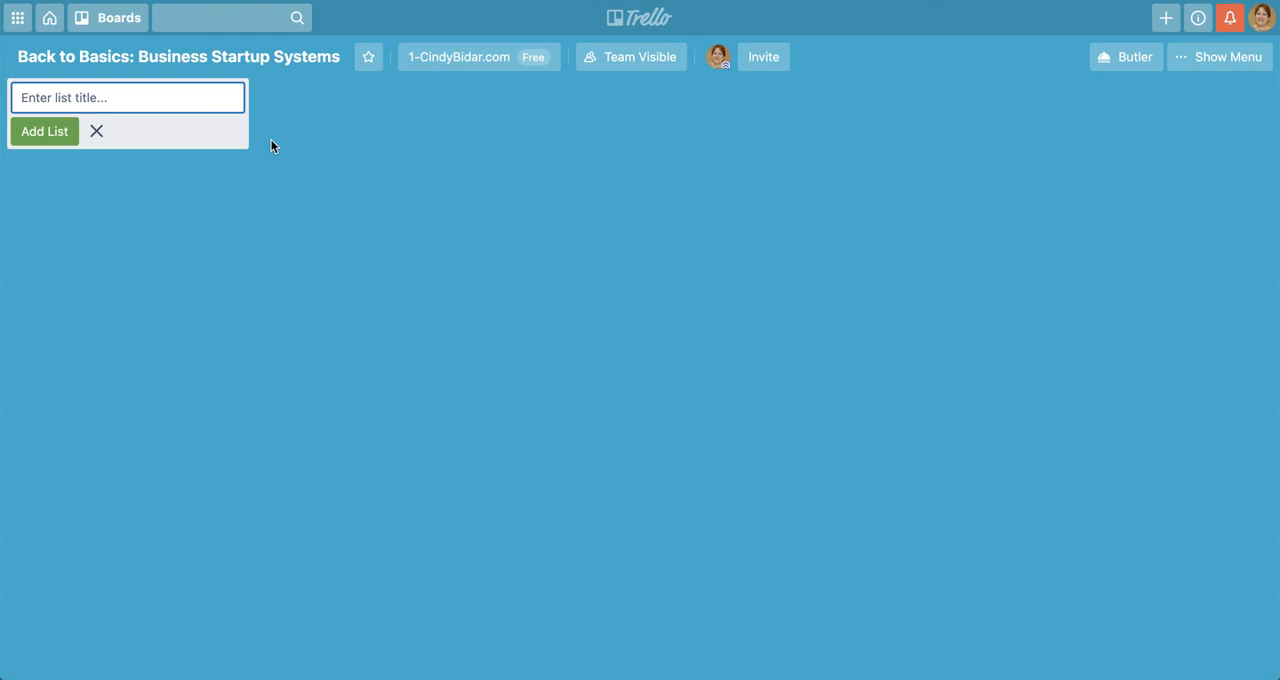
pyautogui.write('CHOOSING YOUR ')
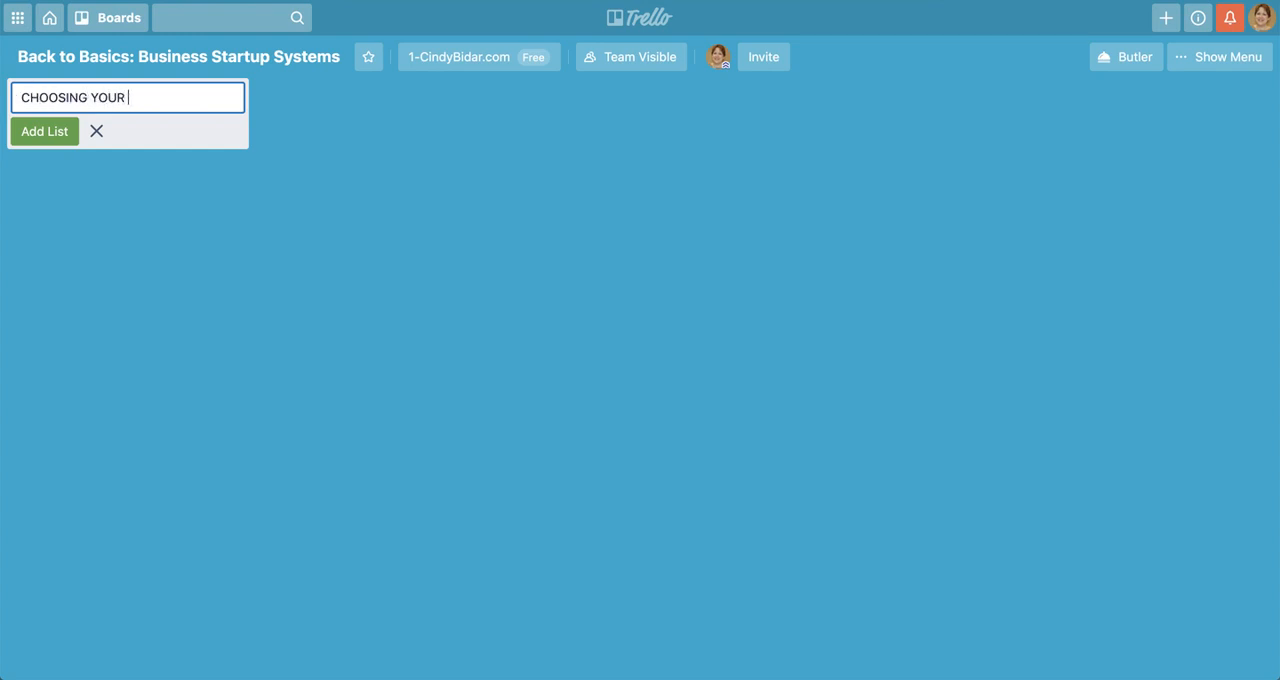
pyautogui.write('BUSINESS MODEL')
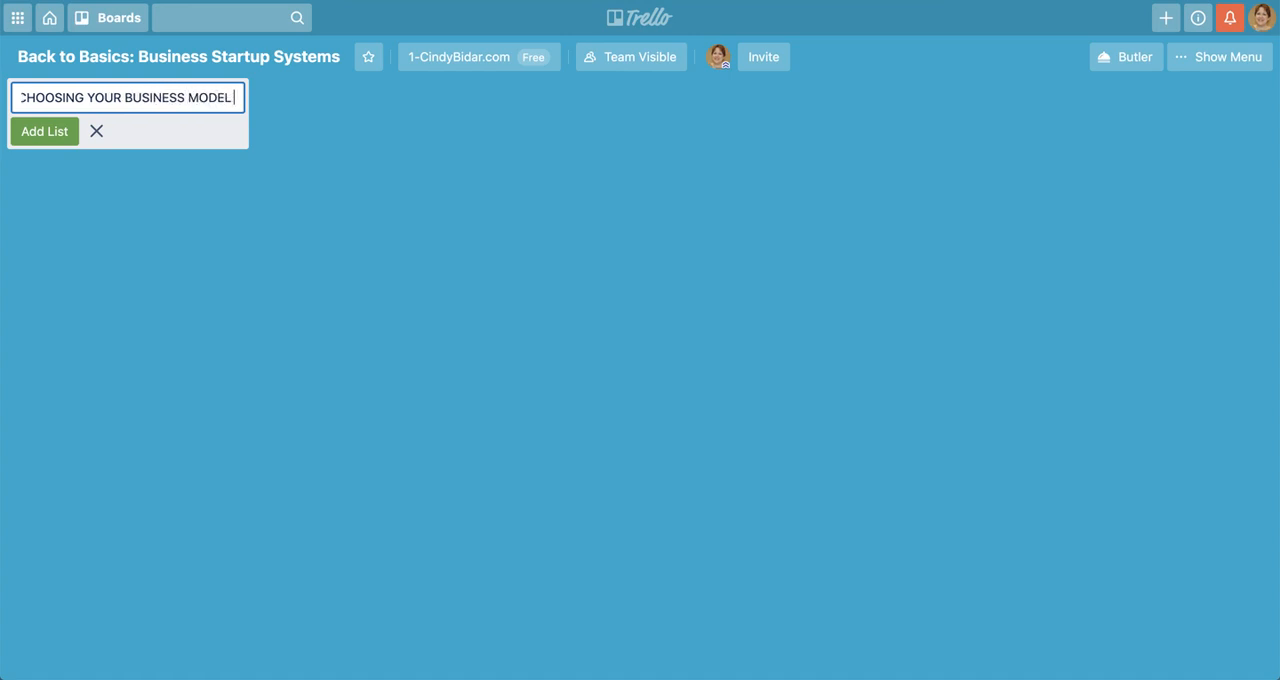
pyautogui.press('Return')
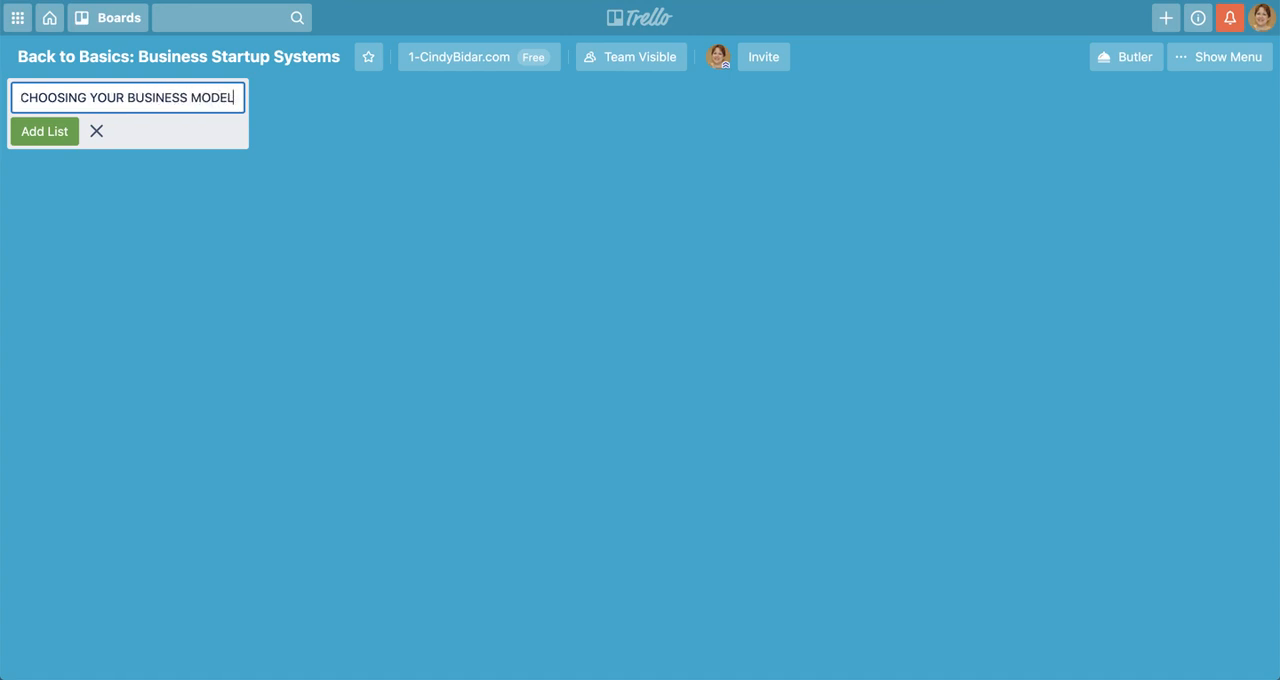
pyautogui.press('Return')
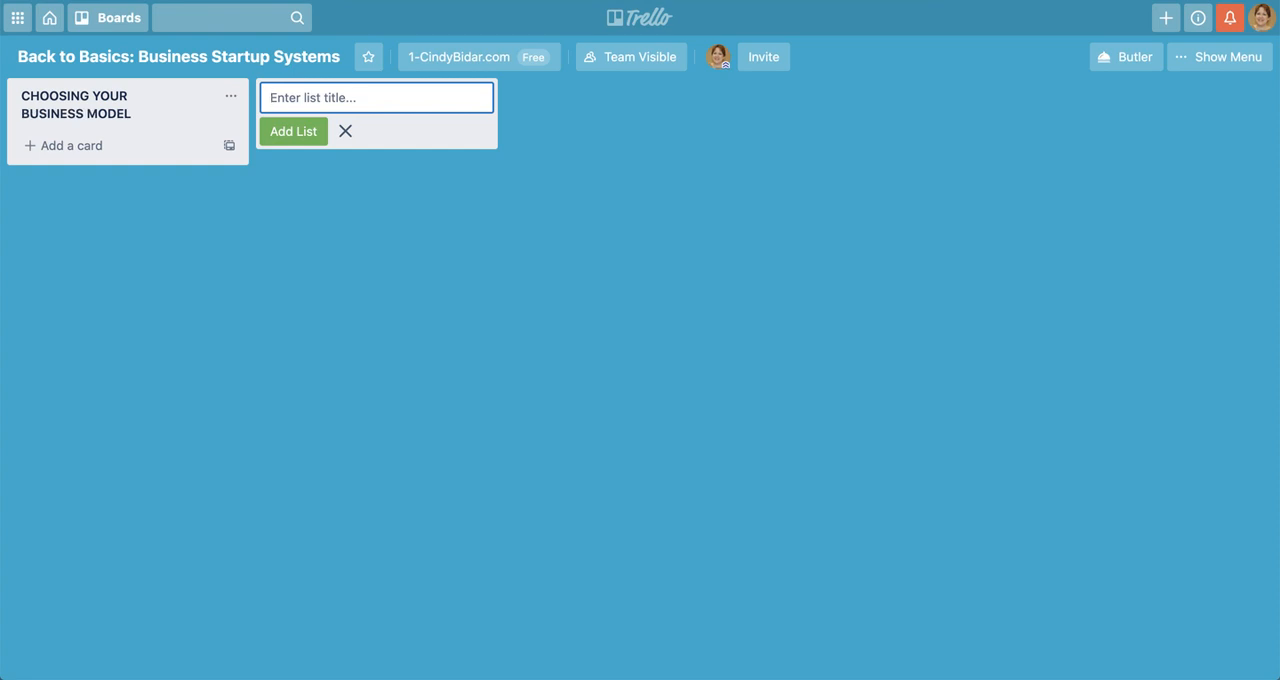
# Add a second list titled "IDENTIFY YOUR IDEAL CUSTOMER"
pyautogui.write('IDENTIFY YOUR')
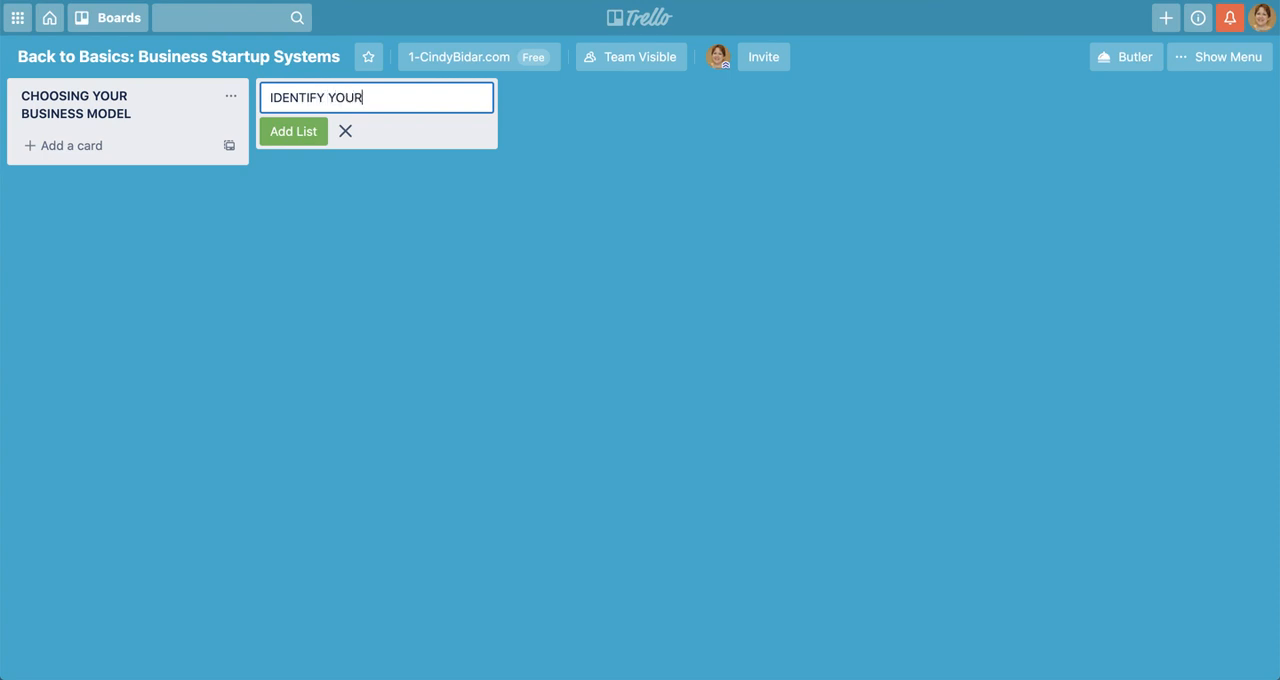
pyautogui.write(' IDEAL CUSTOMER')
pyautogui.press('Return')
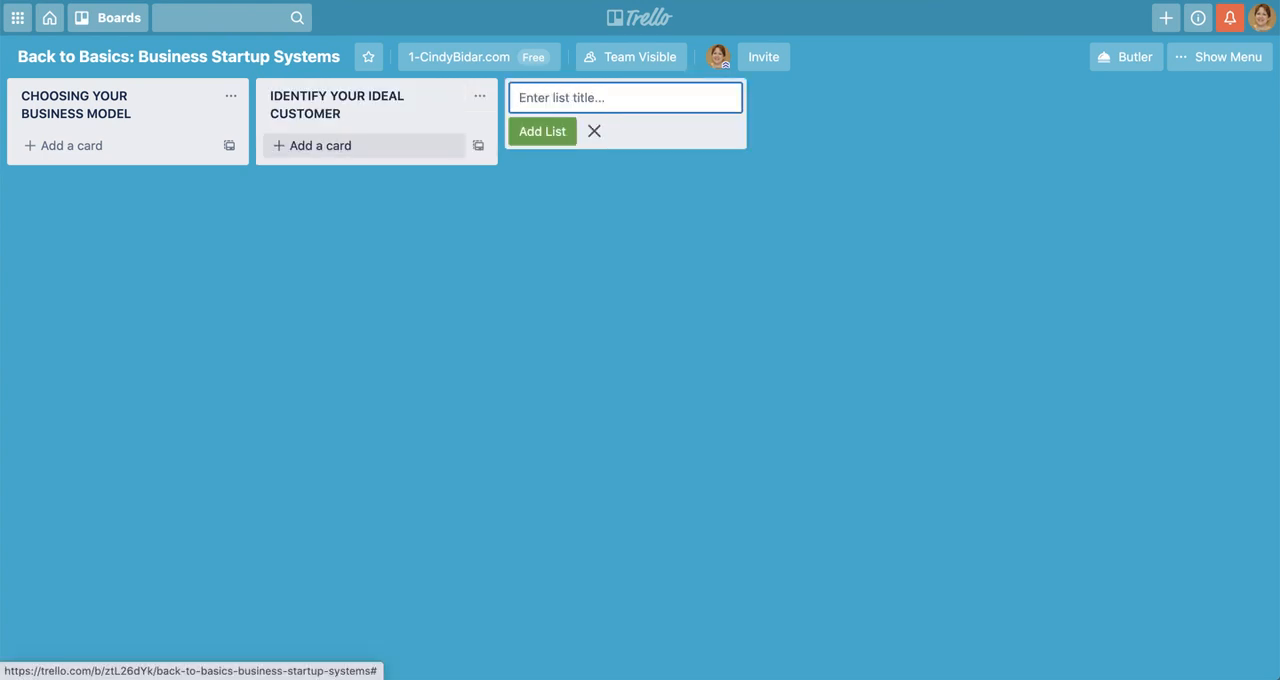
# Add a third list titled "CHOOSE YOUR INTEREST/PASSION/PROFIT CENTER"
pyautogui.write('CHOOSE')
pyautogui.write('YOUR INTER')
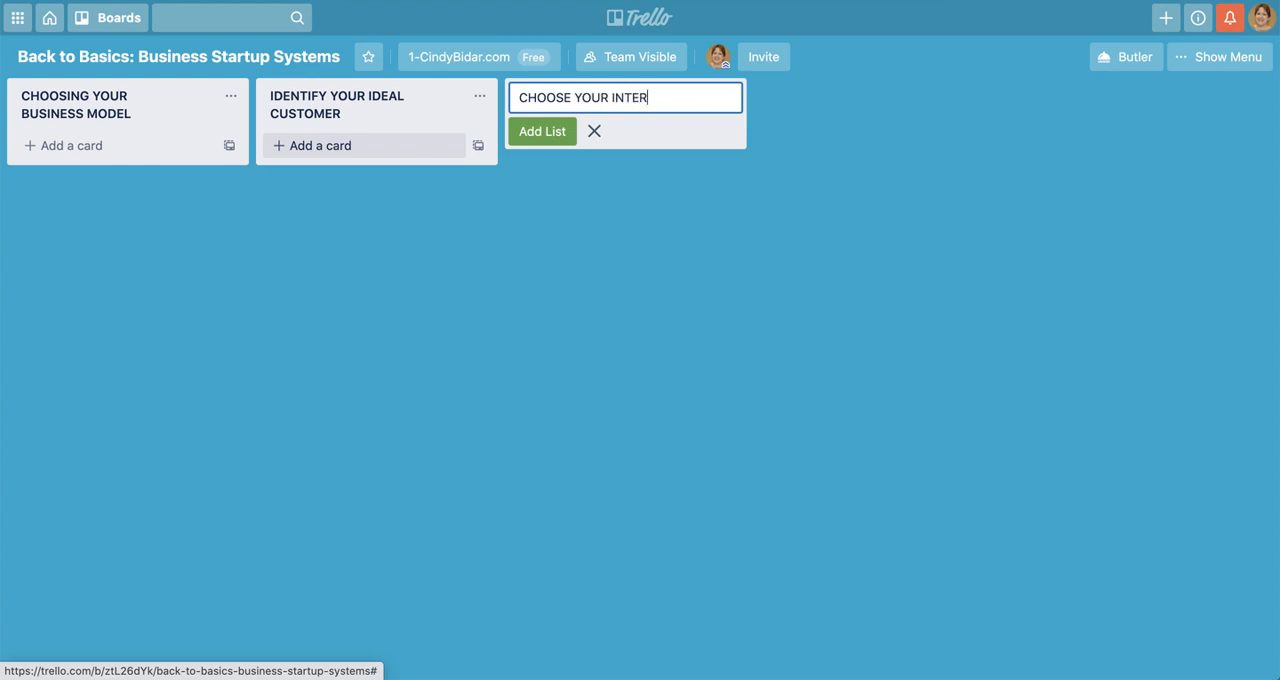
pyautogui.write('EST/PASSION/PRO')
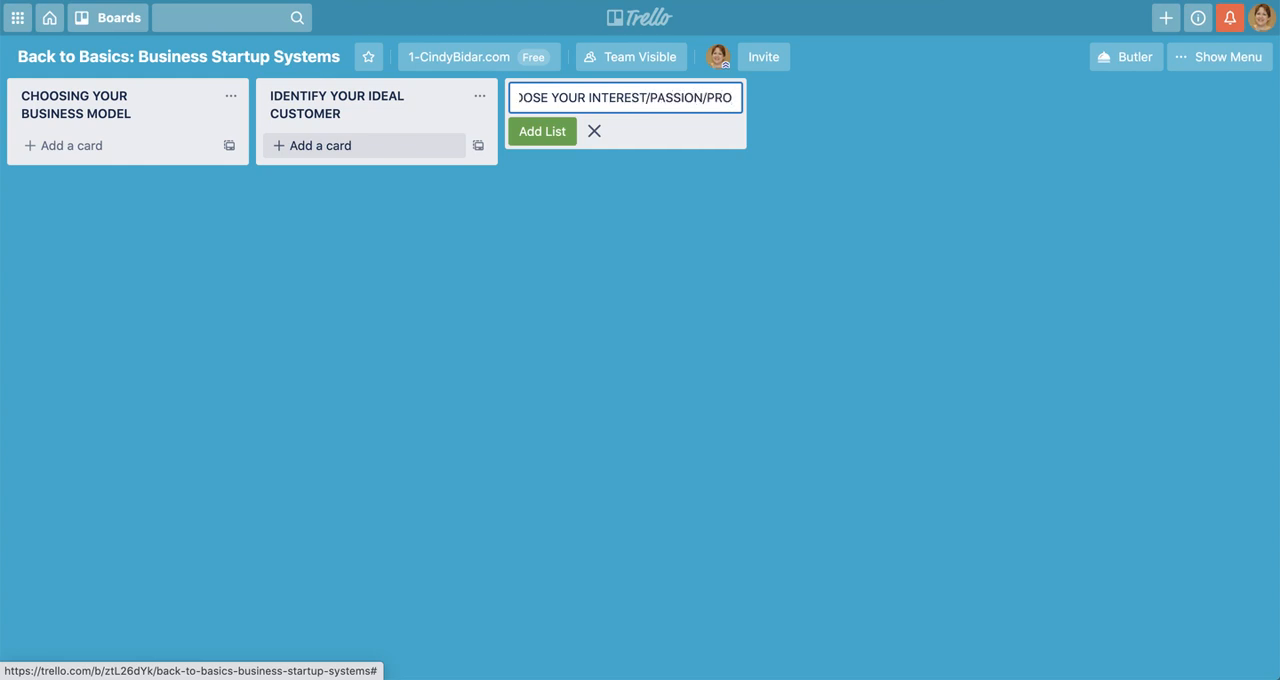
pyautogui.write('FIT CENTER')
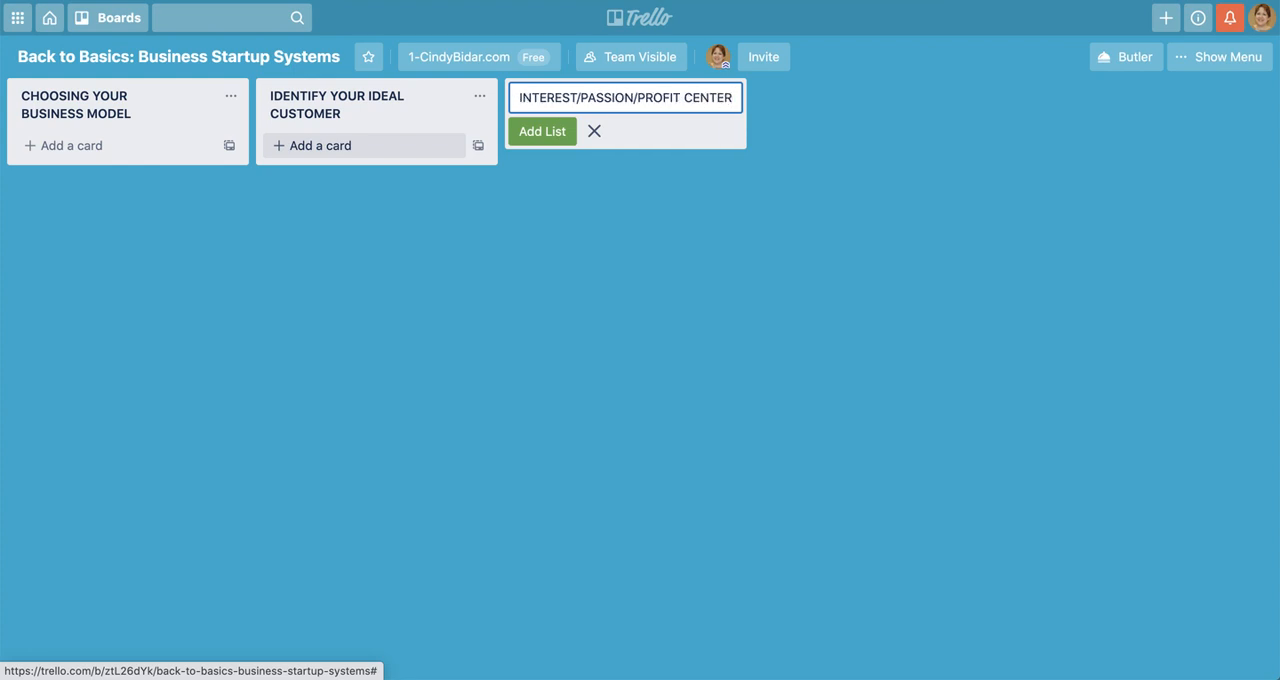
pyautogui.press('Return')
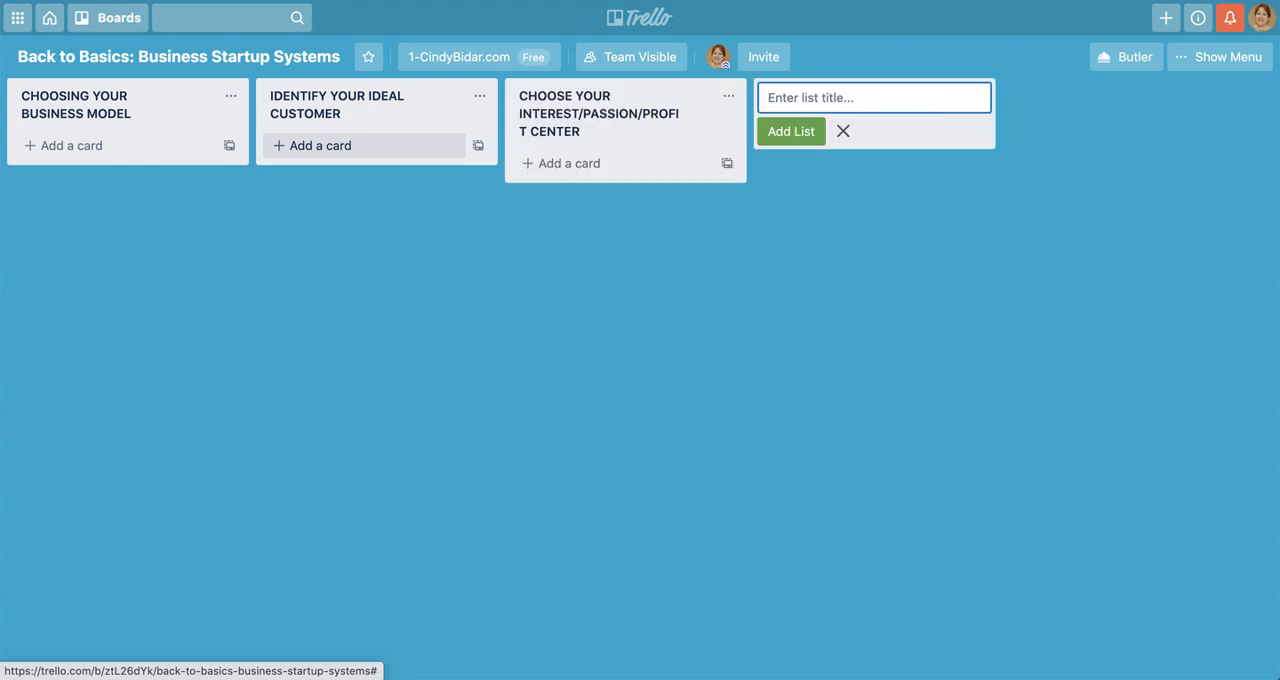
# Add two more lists titled "CREATE YOUR BUSINESS ASSETS" and "BRANDING"
pyautogui.write('CREATE YOUR BUSINESS ASSETS')
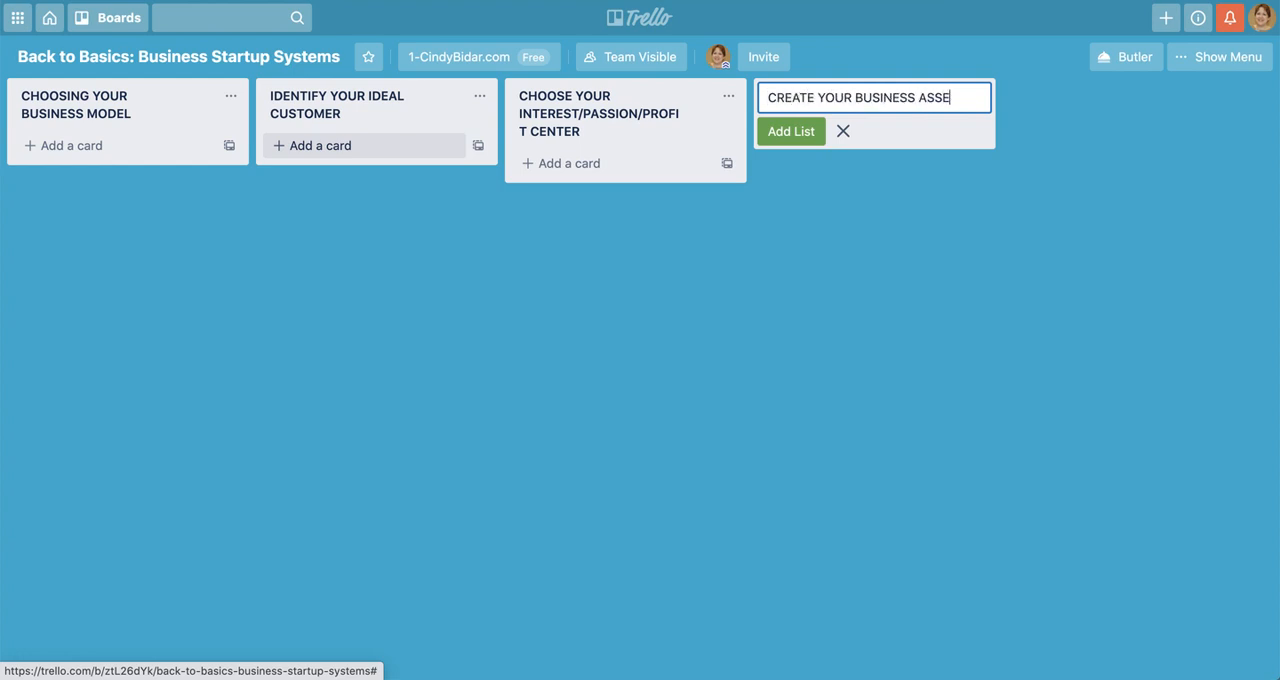
pyautogui.press('Return')
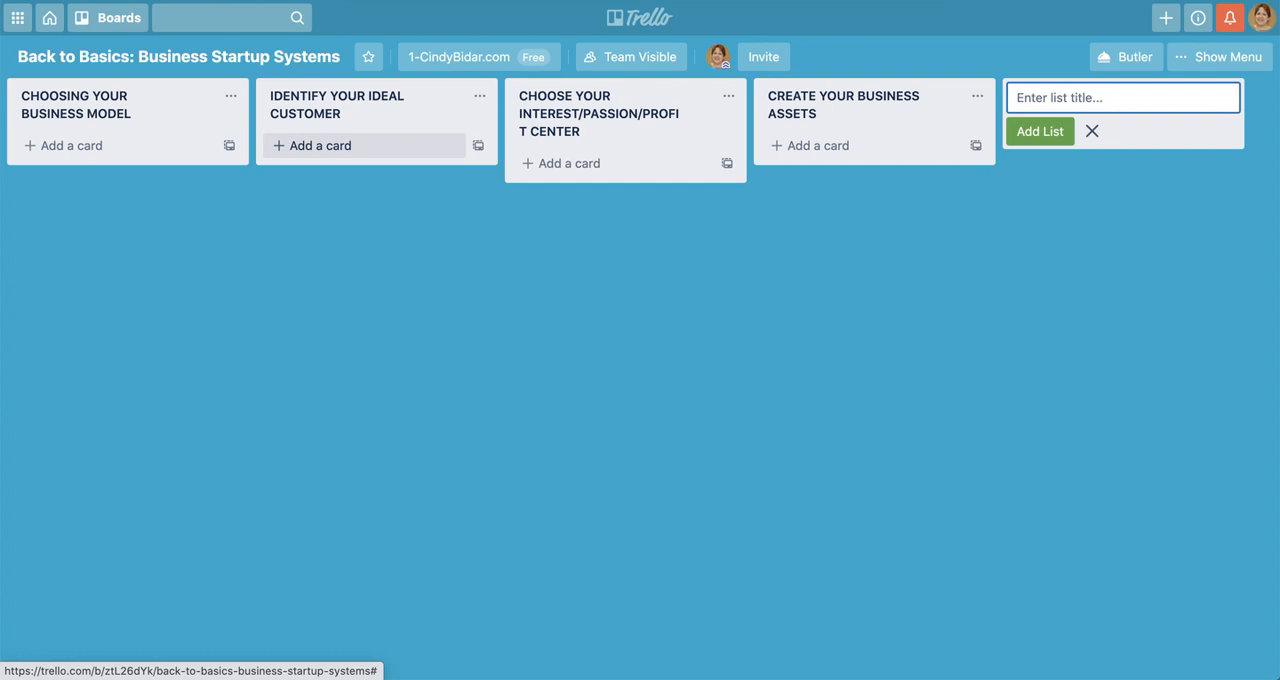
pyautogui.write('BRANDING')
pyautogui.press('Return')
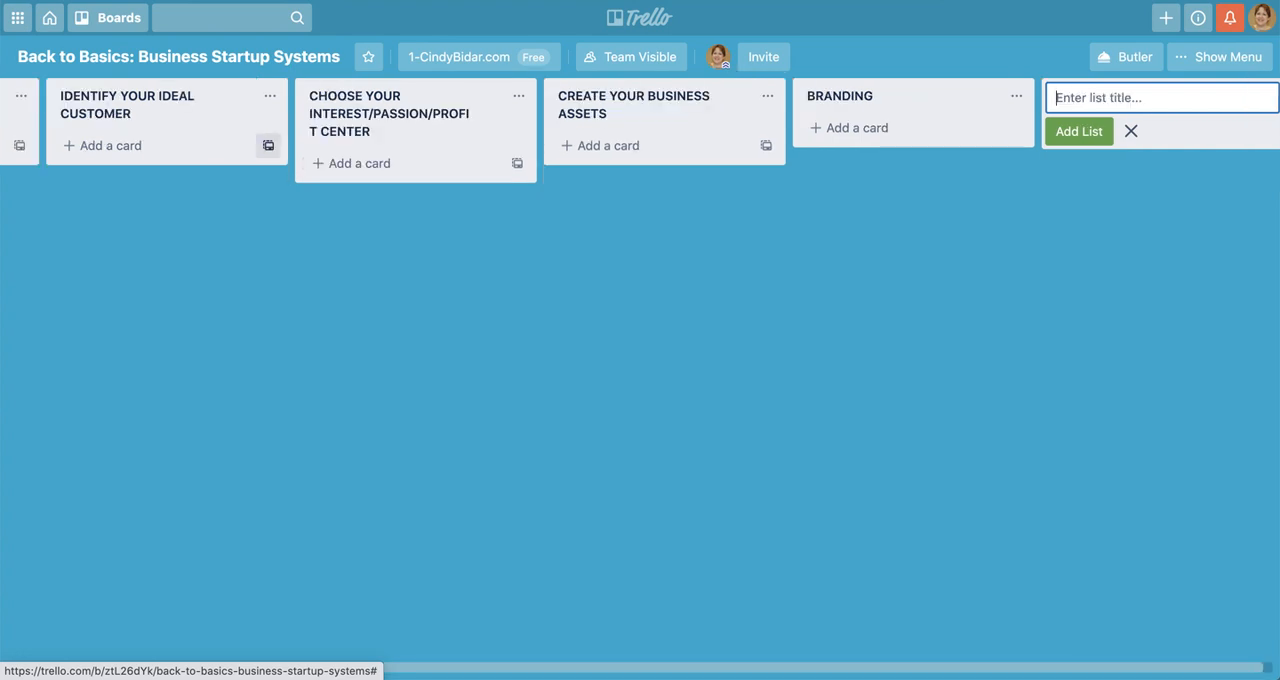
# Add the lists "EXIT STRATEGY" and "MARKETING" at the end of the board
pyautogui.write('EXIT STRATEGY')
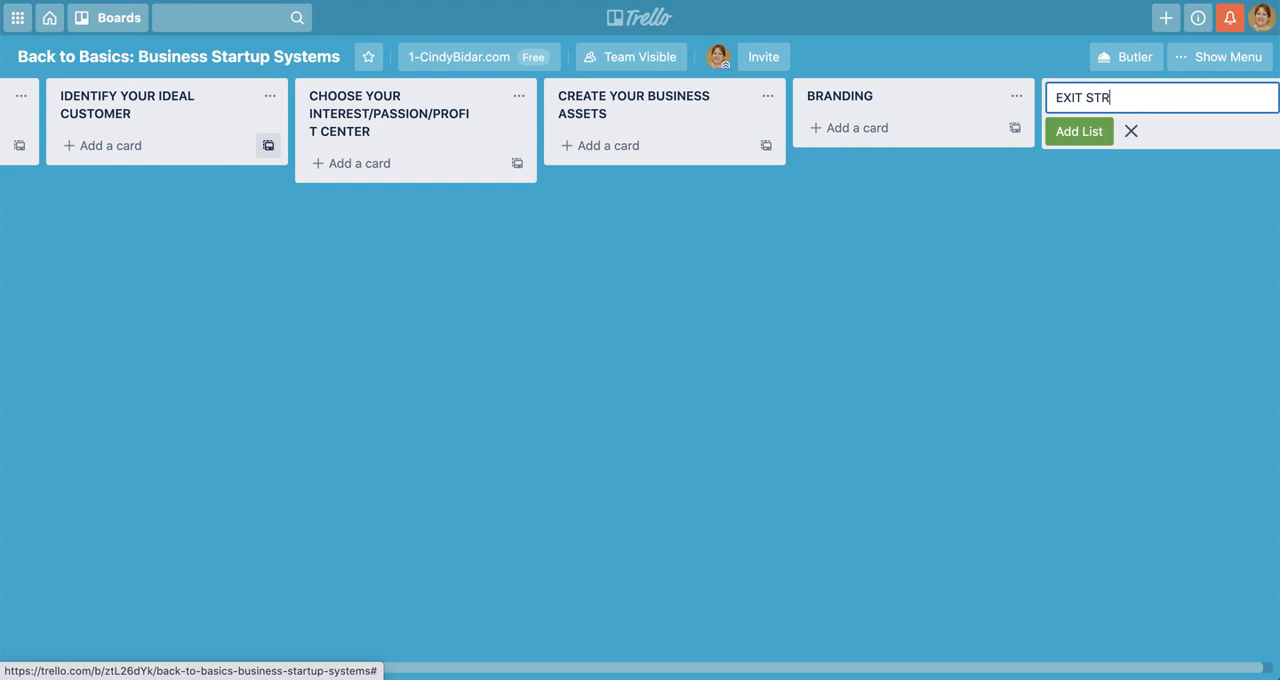
pyautogui.press('Return')
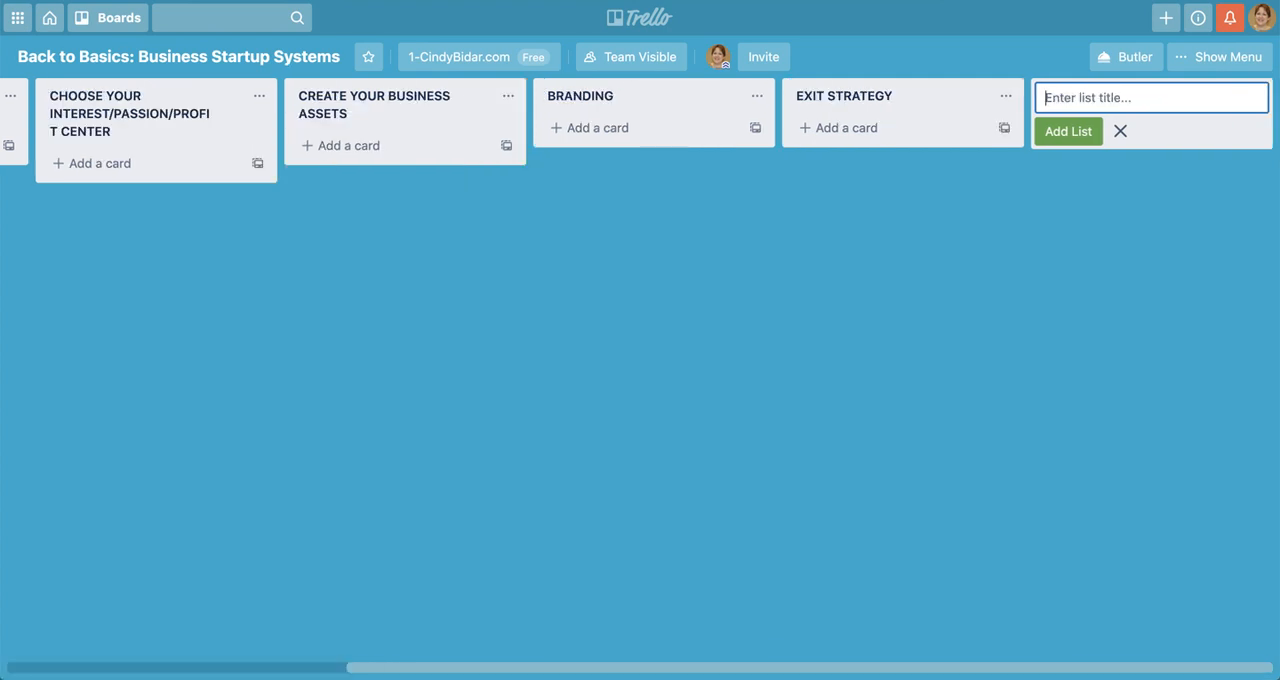
pyautogui.write('MARKETING')
pyautogui.press('Return')
# Add a card titled "Information produvts" to the CHOOSING YOUR BUSINESS MODEL list
pyautogui.hscroll(-5, 377, 386)
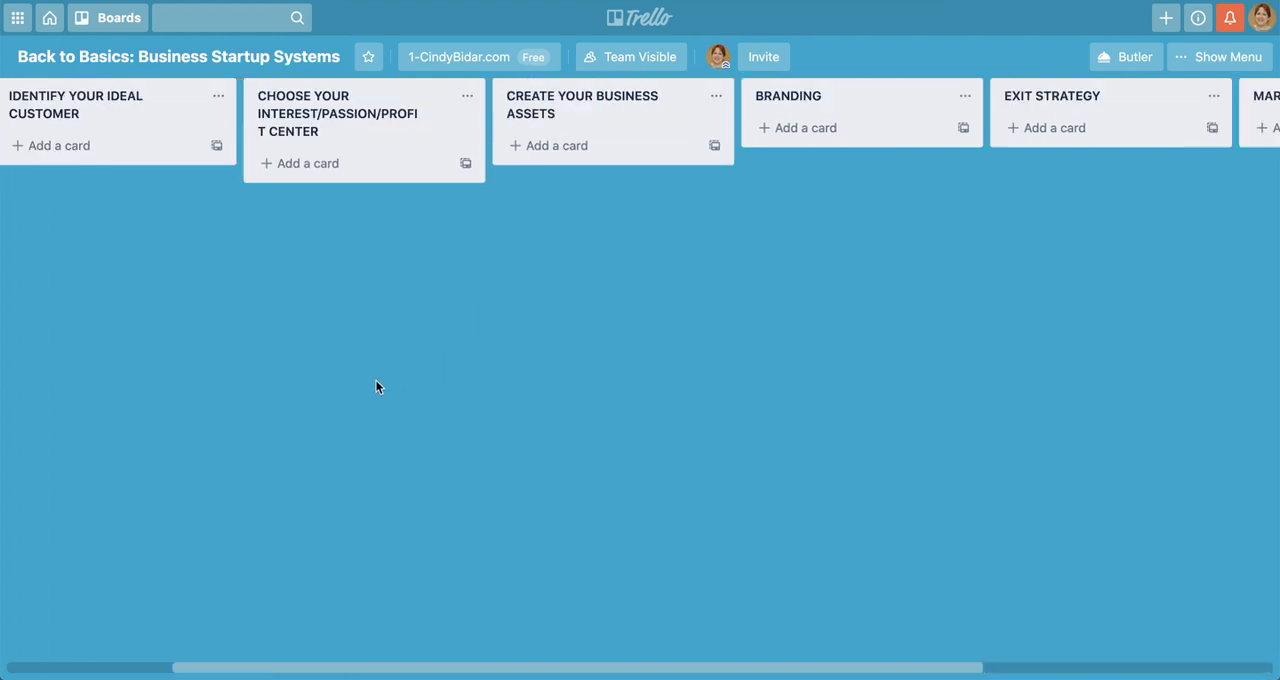
pyautogui.hscroll(-3, 375, 386)
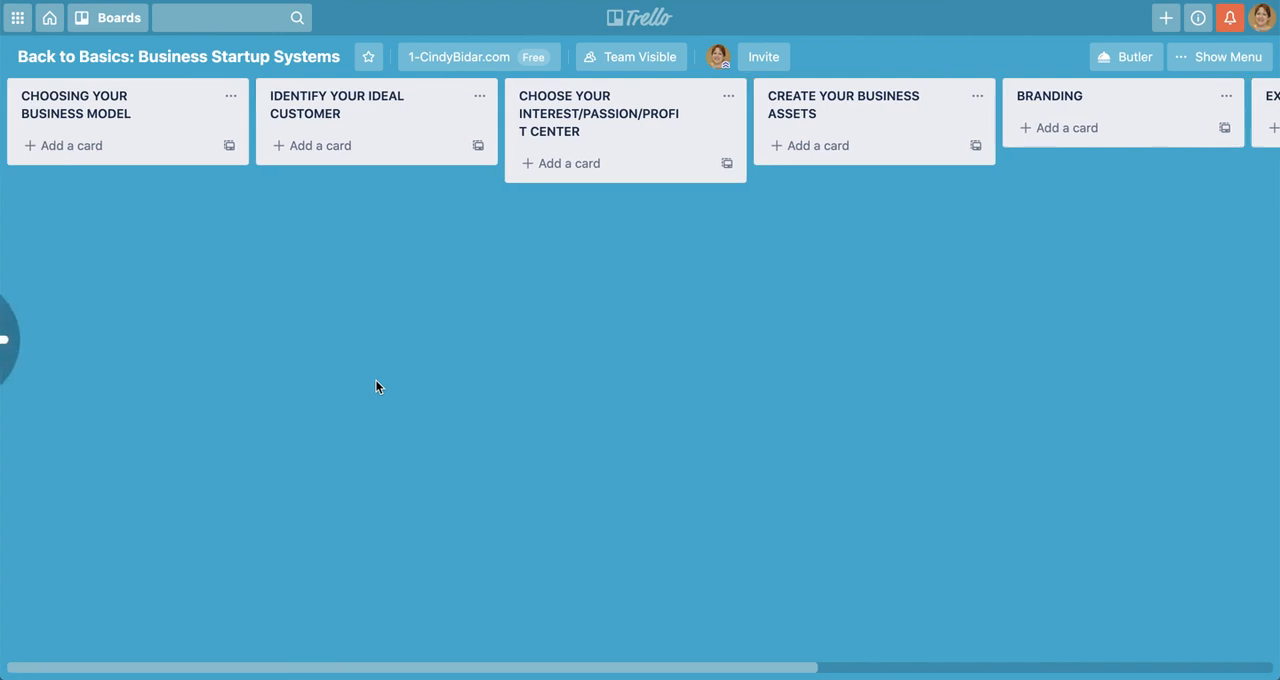
pyautogui.click(98, 147)
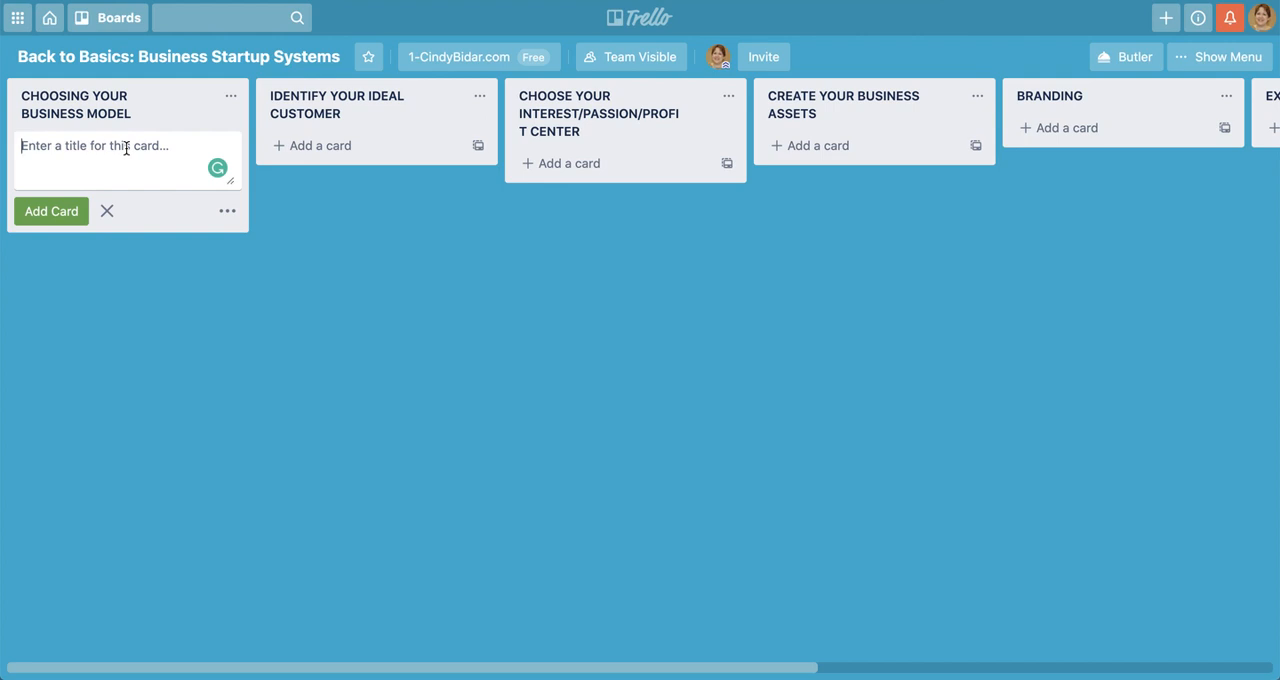
pyautogui.write('Info')
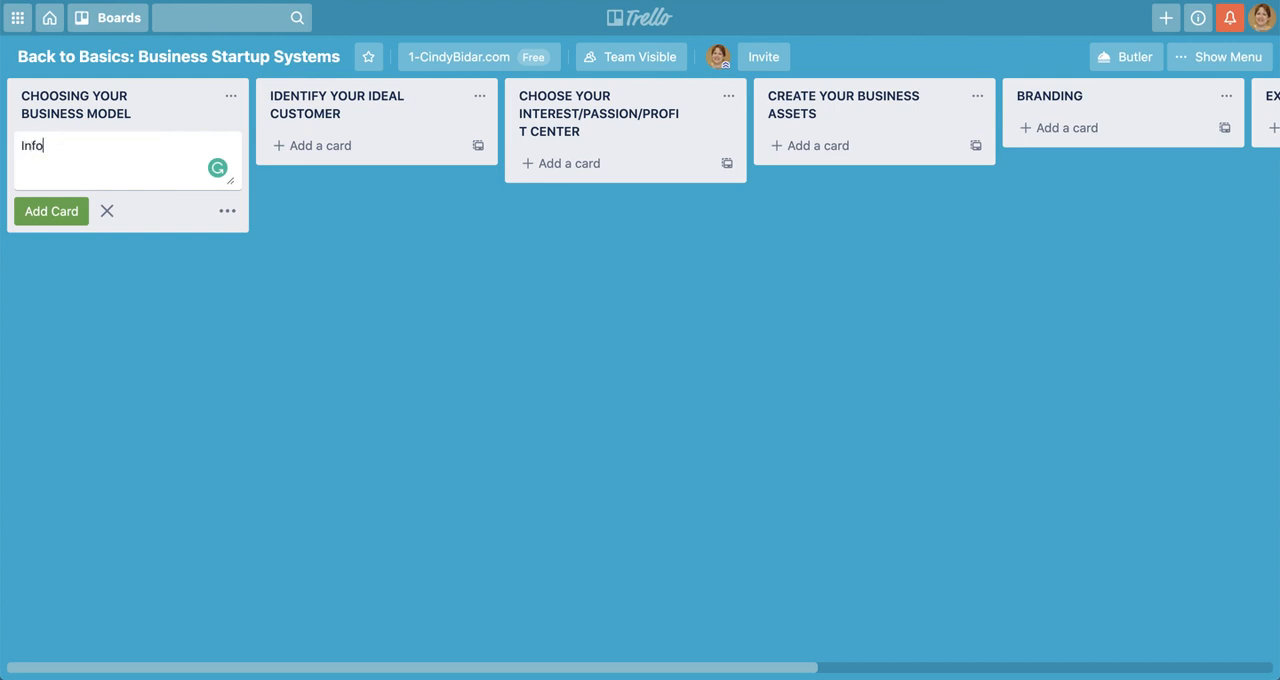
pyautogui.write('rmation produvts')
pyautogui.press('Return')
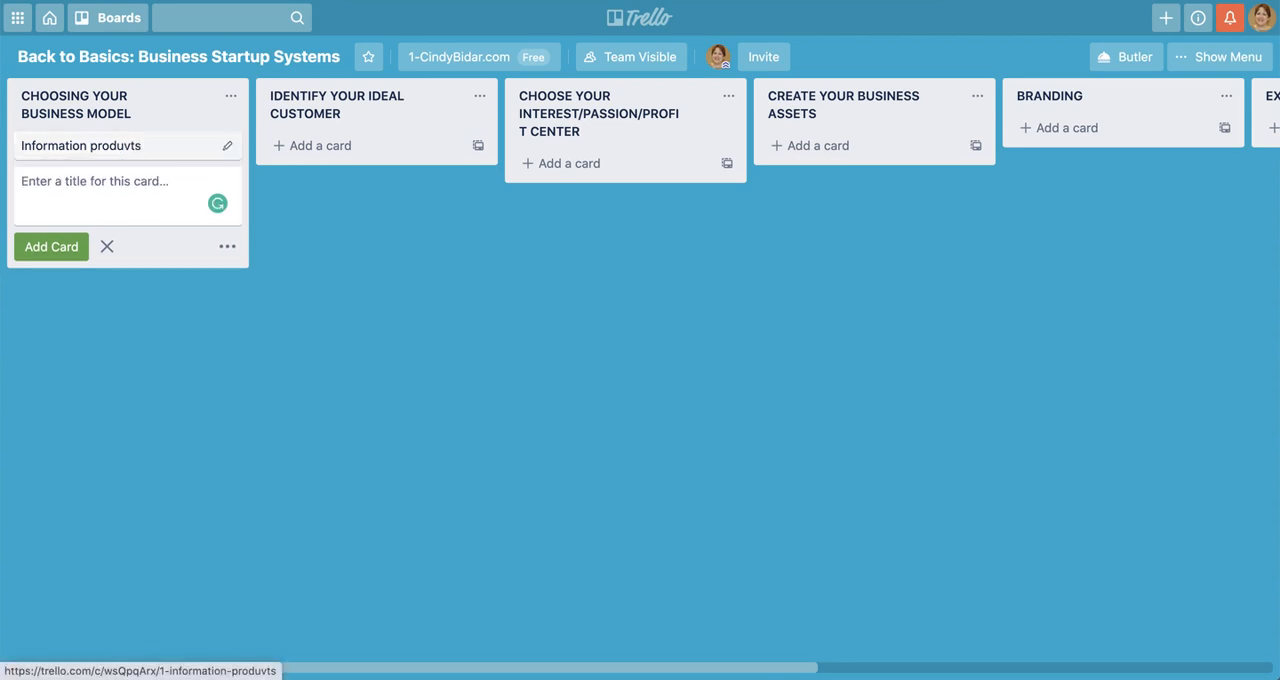
# Correct the spelling of the new card's title to "Information products" and close its details
pyautogui.click(126, 150)
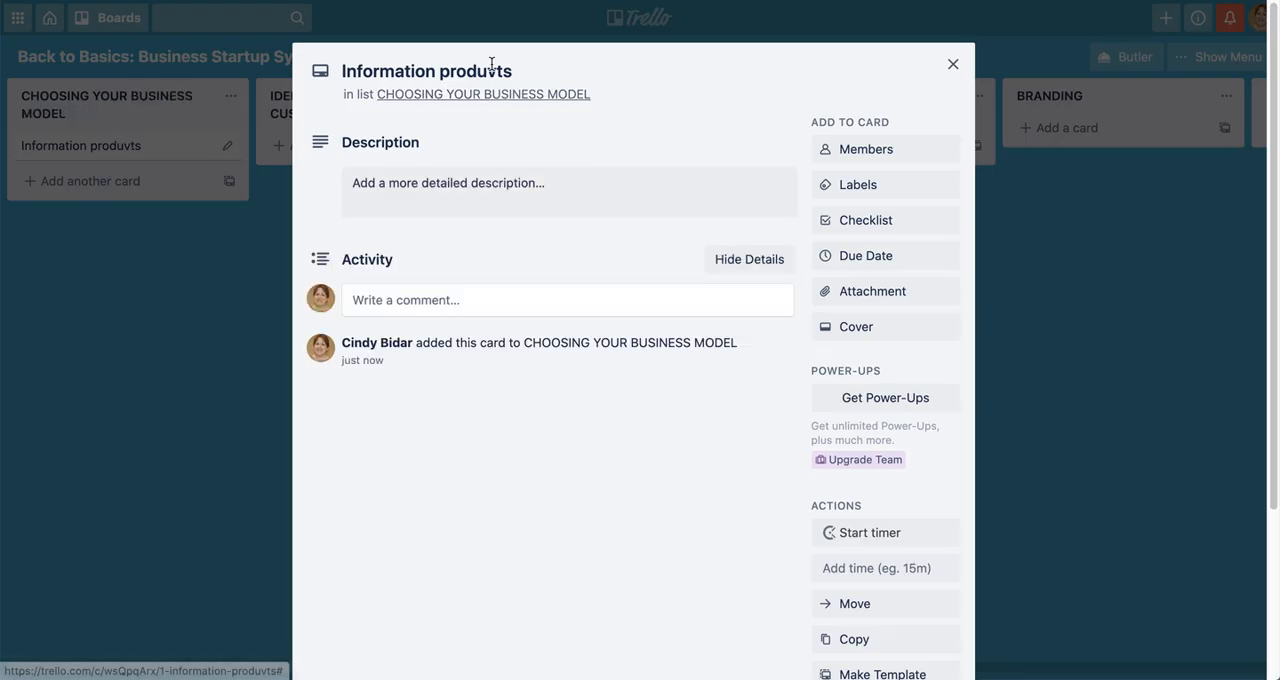
pyautogui.click(497, 70)
pyautogui.press('BackSpace')
pyautogui.write('c')
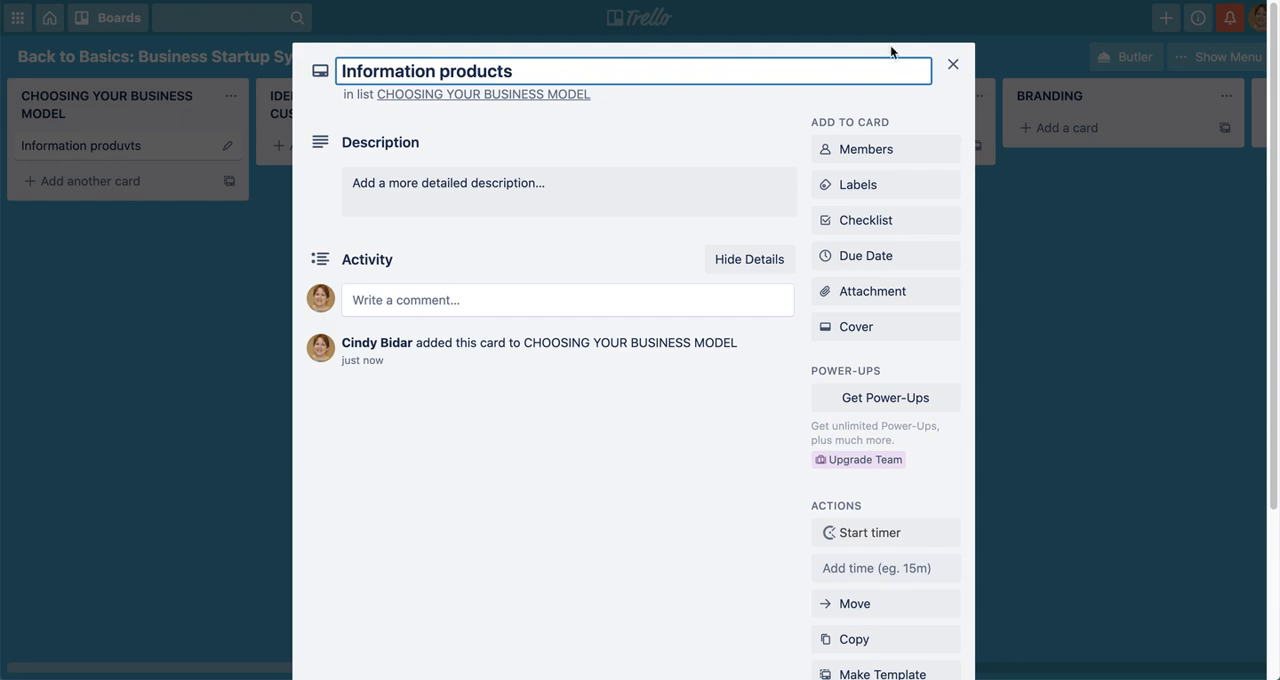
pyautogui.press('Return')
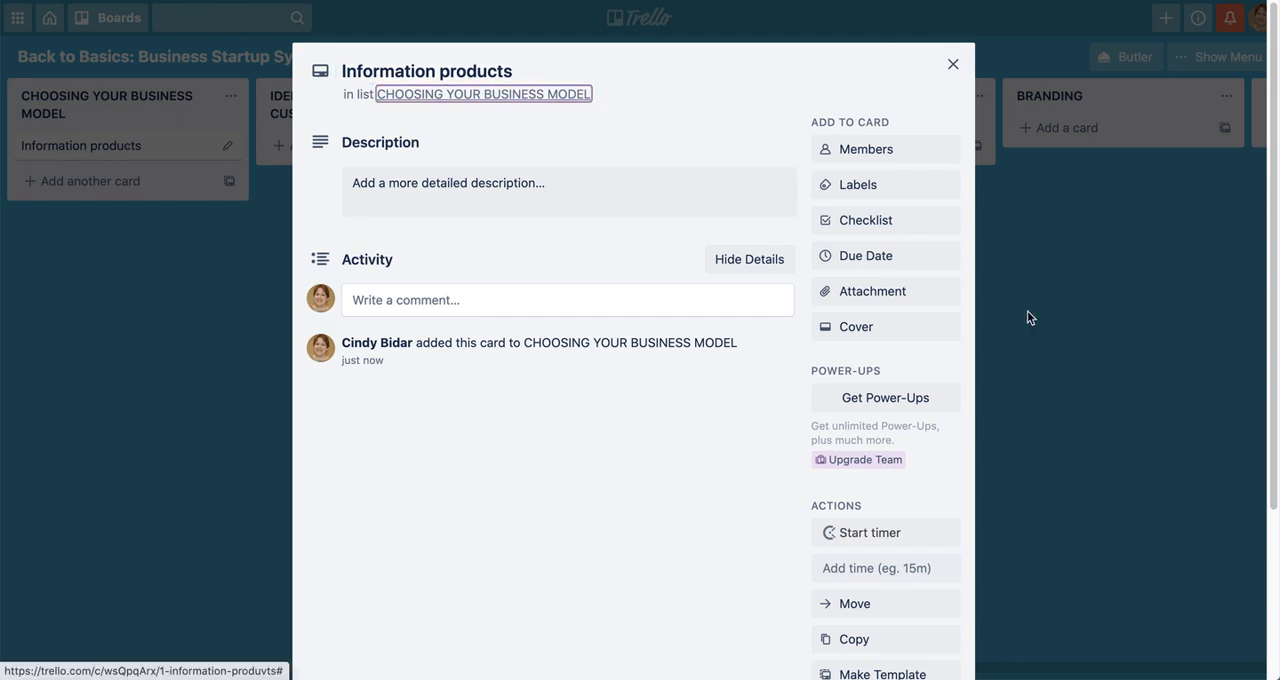
pyautogui.click(953, 64)
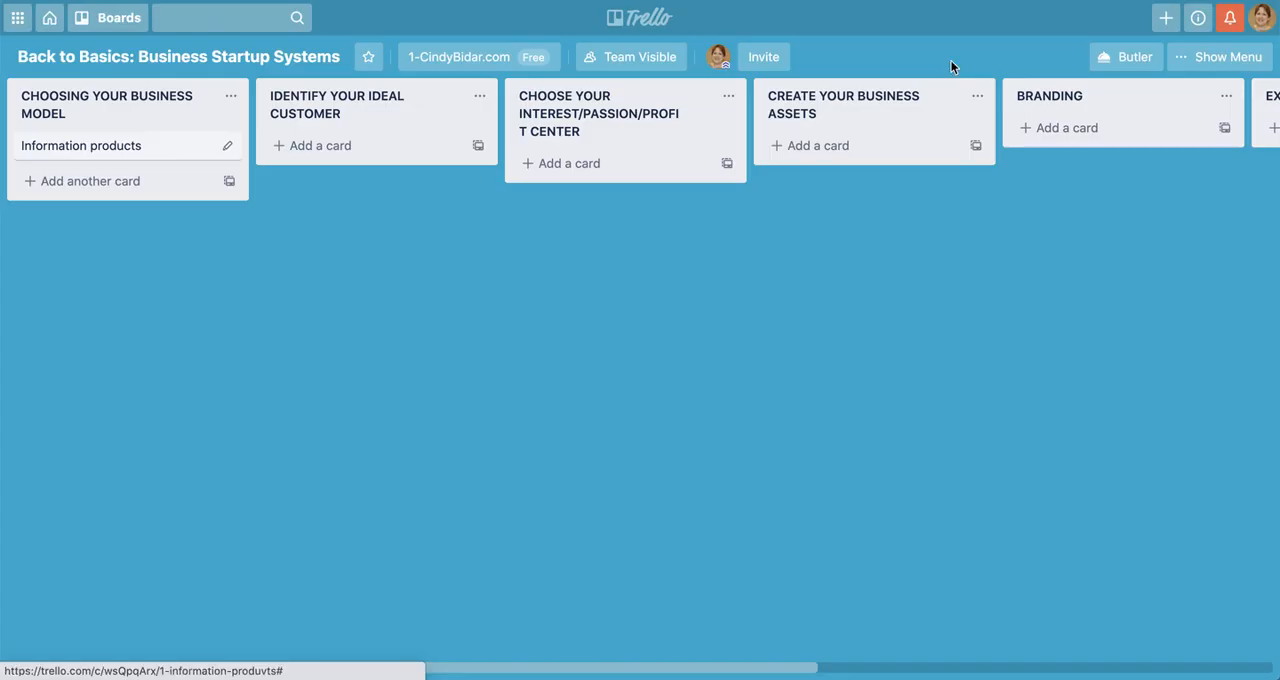
# Add a card titled "Write a book" to the CHOOSING YOUR BUSINESS MODEL list
pyautogui.click(57, 180)
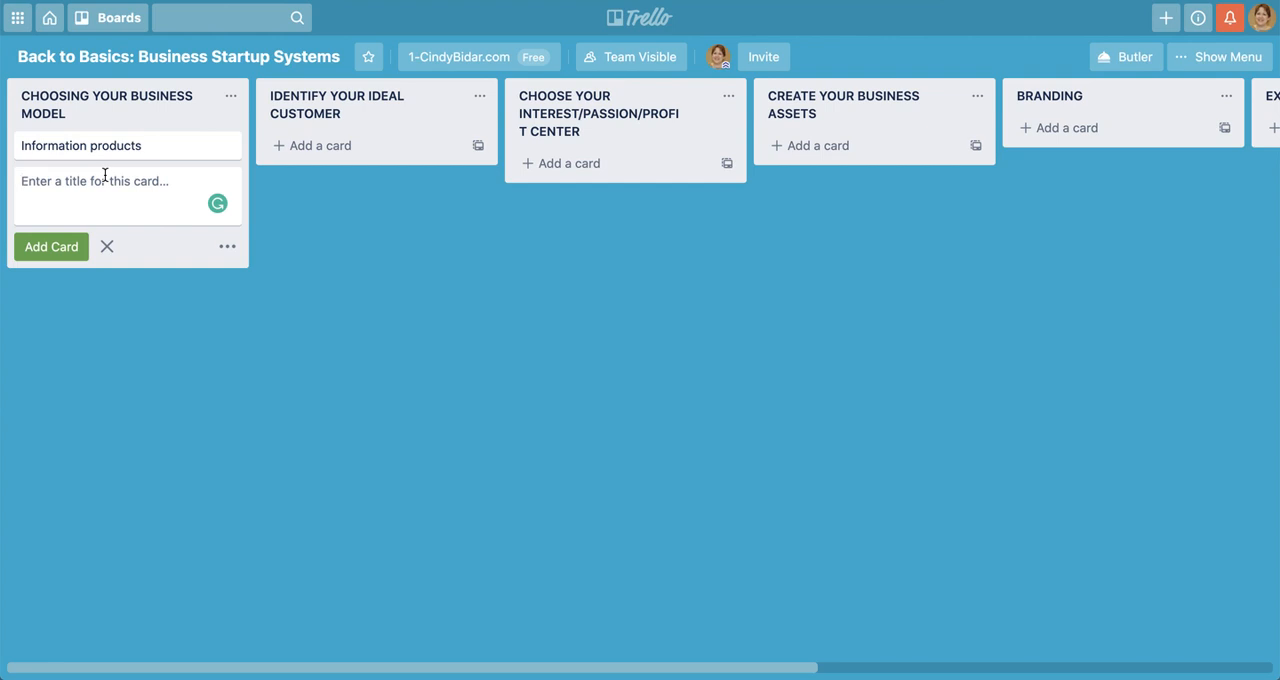
pyautogui.write('Write a book')
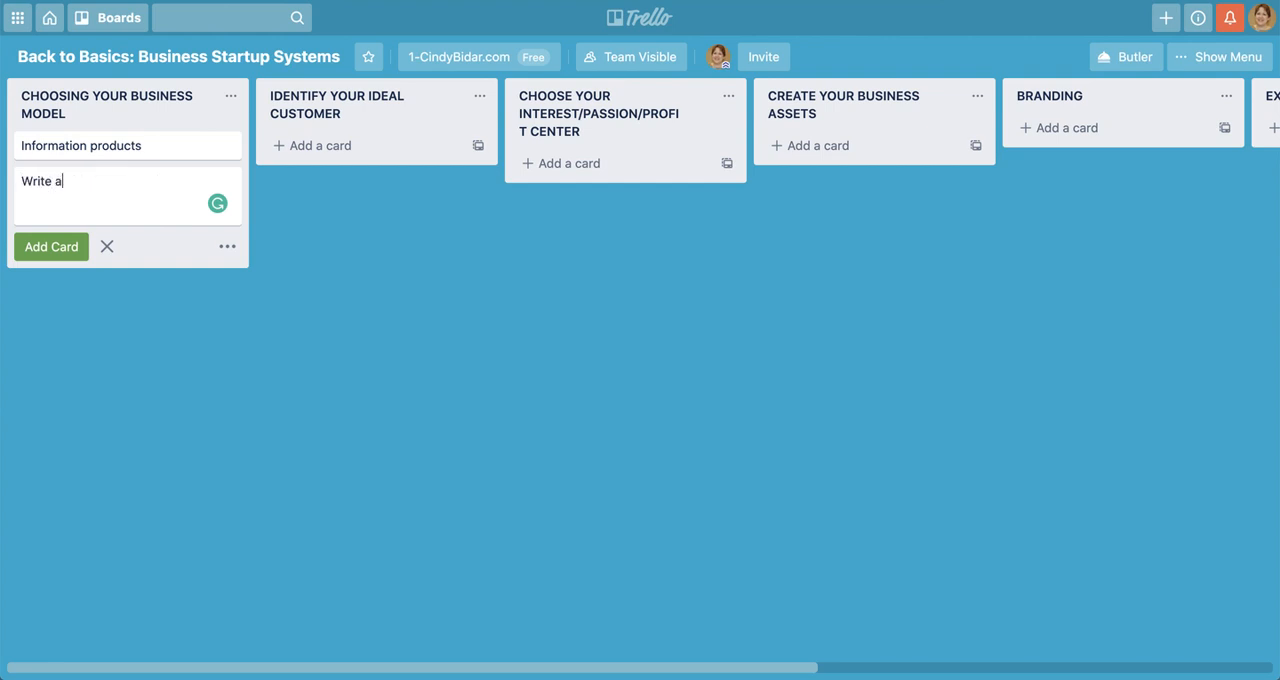
pyautogui.press('Return')
# Add a card titled "Affiliate marketing" below the "Write a book" card
pyautogui.write('Arff')
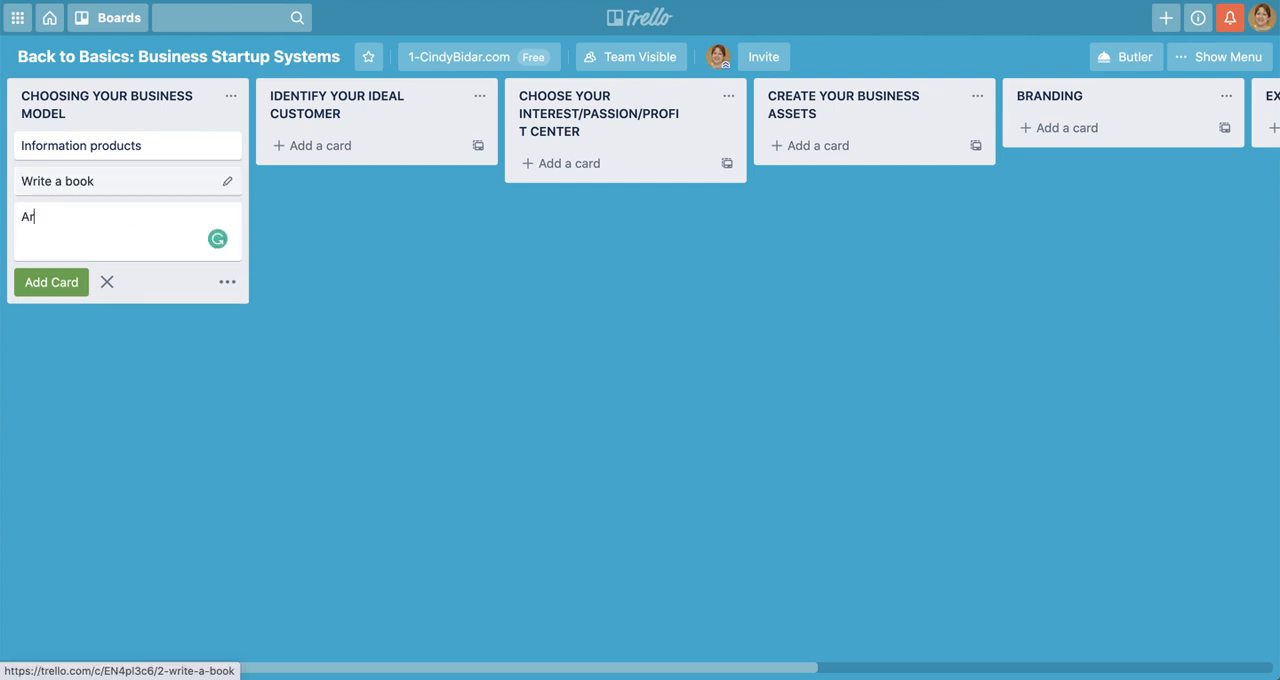
pyautogui.press('BackSpace')
pyautogui.press('BackSpace')
pyautogui.press('BackSpace')
pyautogui.write('ffiliate marketing')
pyautogui.press('Return')
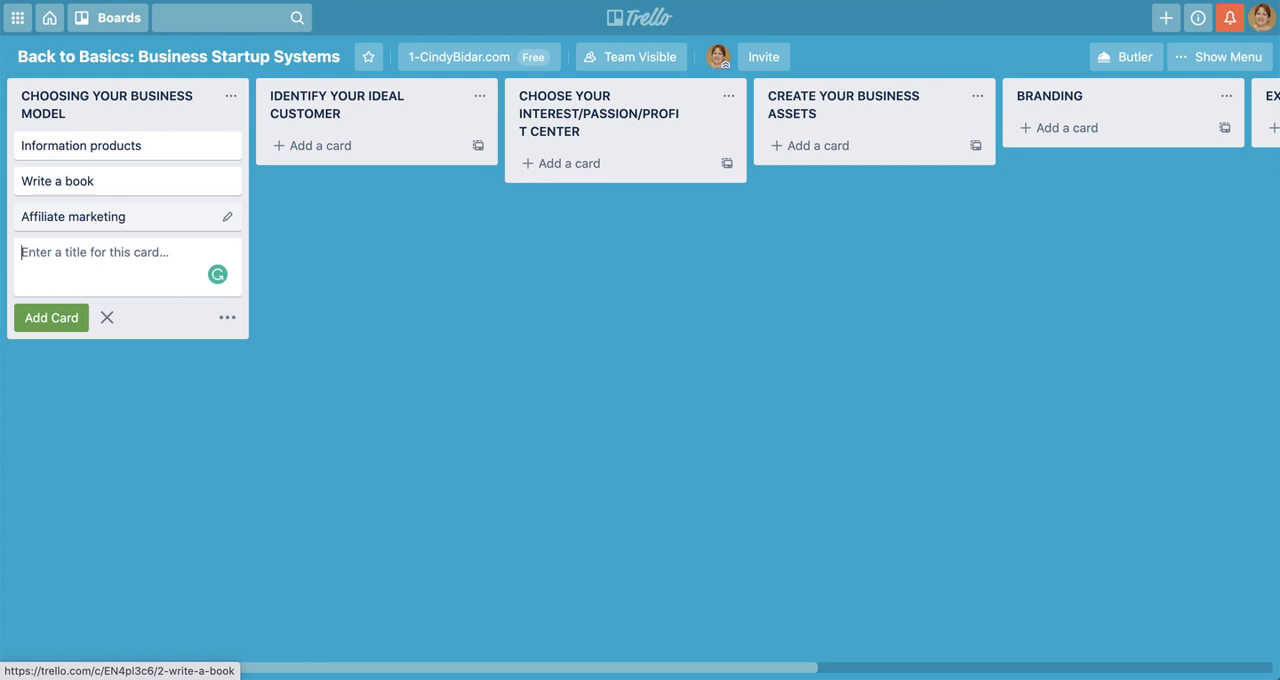
# Add the cards "Freelance/services/VA" and "Content marketing" to the CHOOSING YOUR BUSINESS MODEL list and finish adding cards there
pyautogui.write('Freelanc')
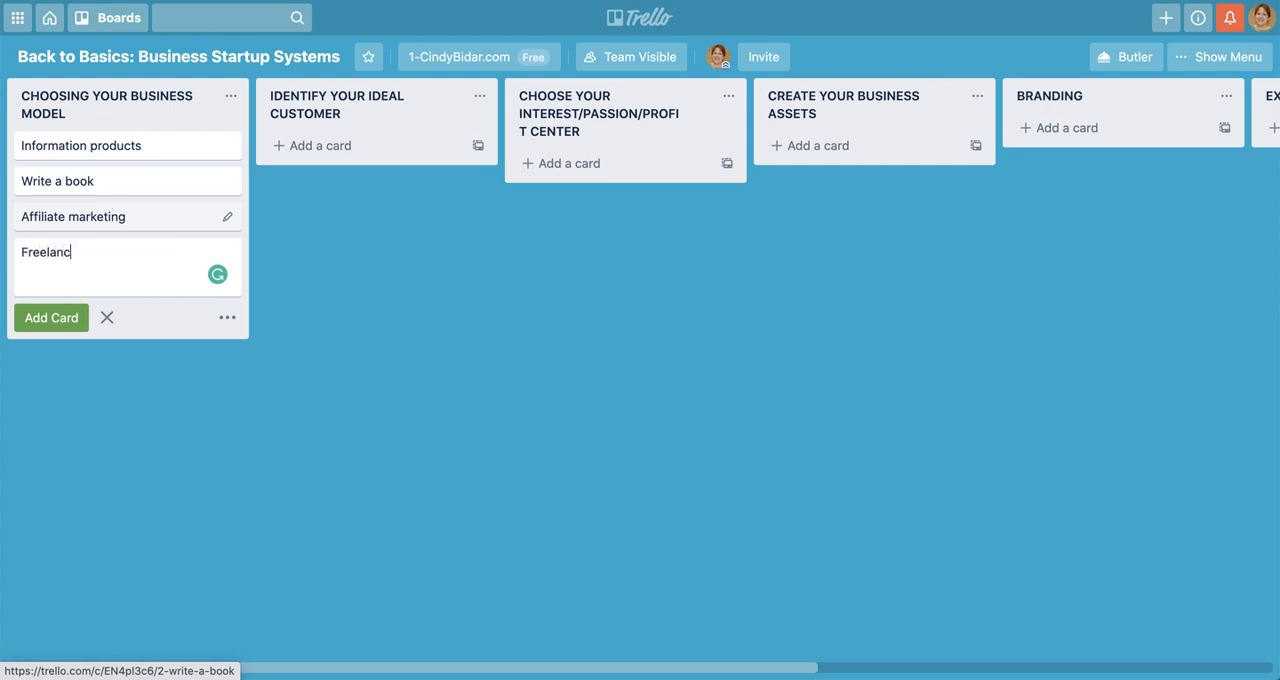
pyautogui.write('e/services/VA')
pyautogui.press('Return')
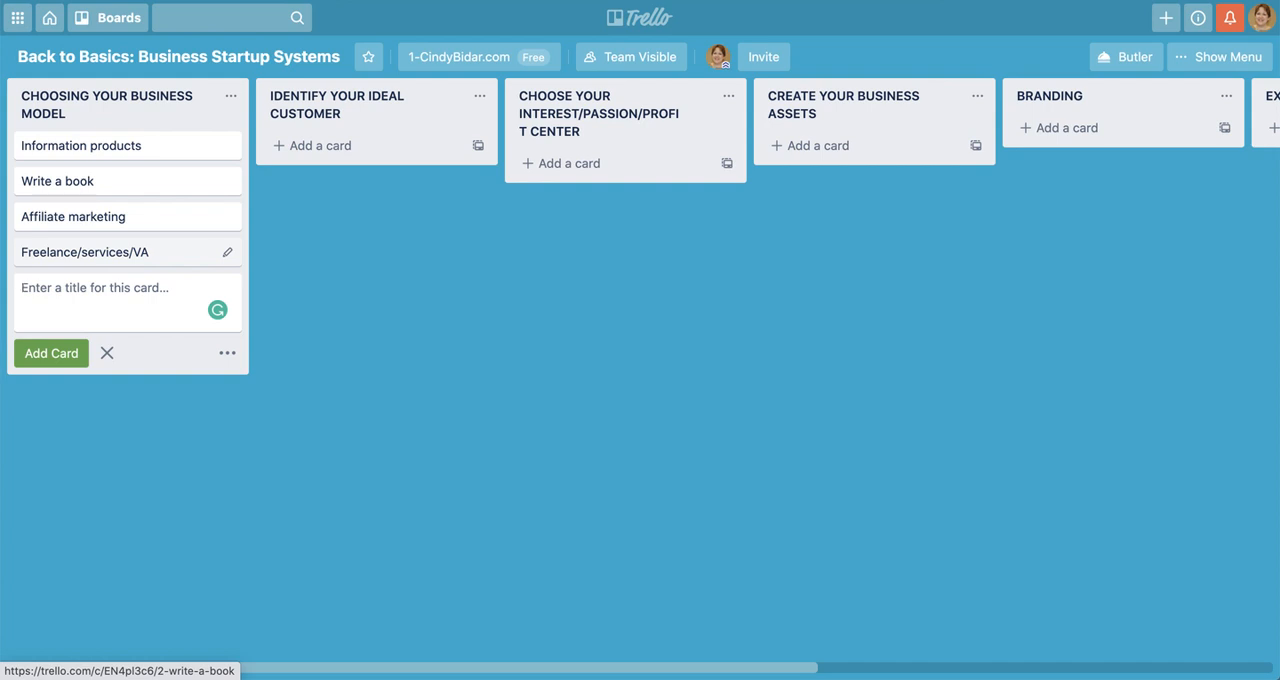
pyautogui.write('Content ')
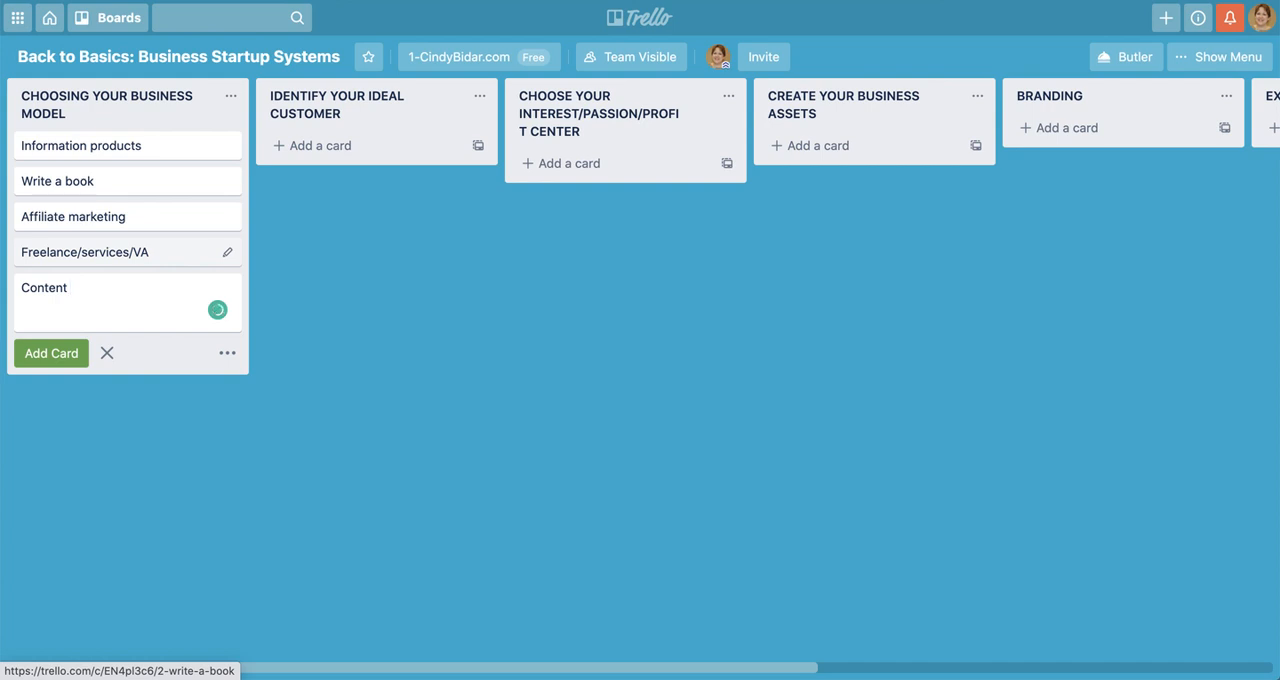
pyautogui.write('marketing')
pyautogui.press('Return')
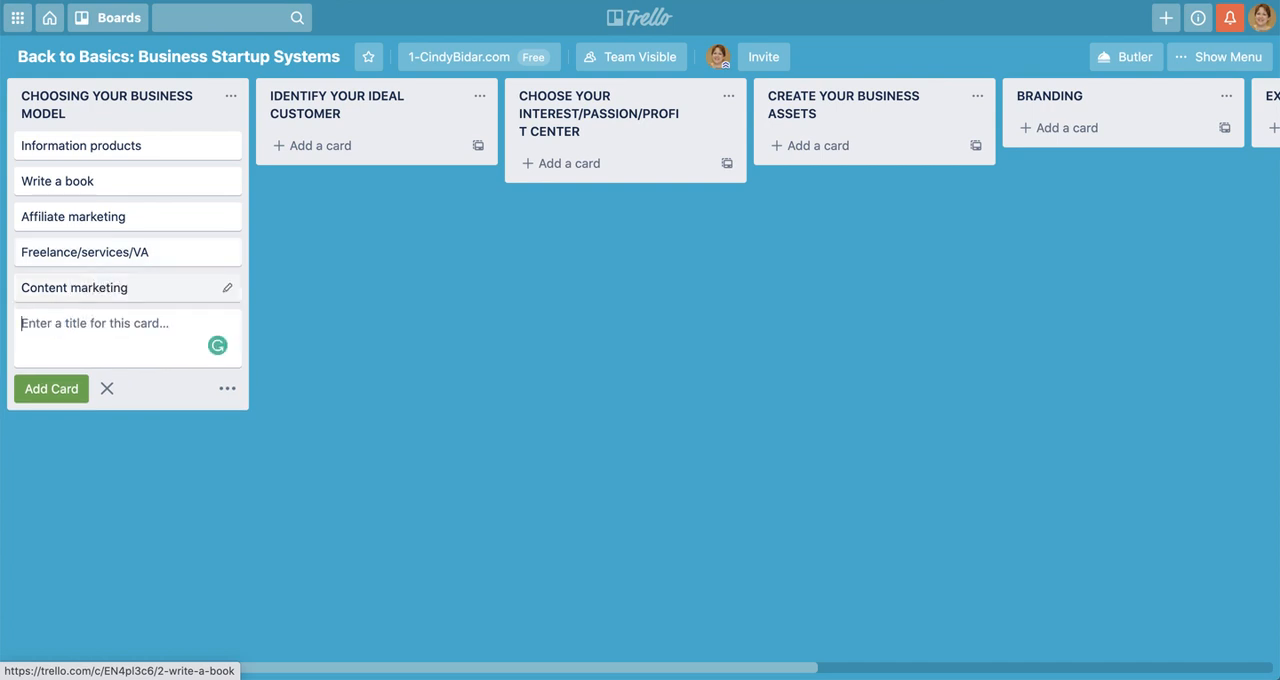
pyautogui.click(340, 318)
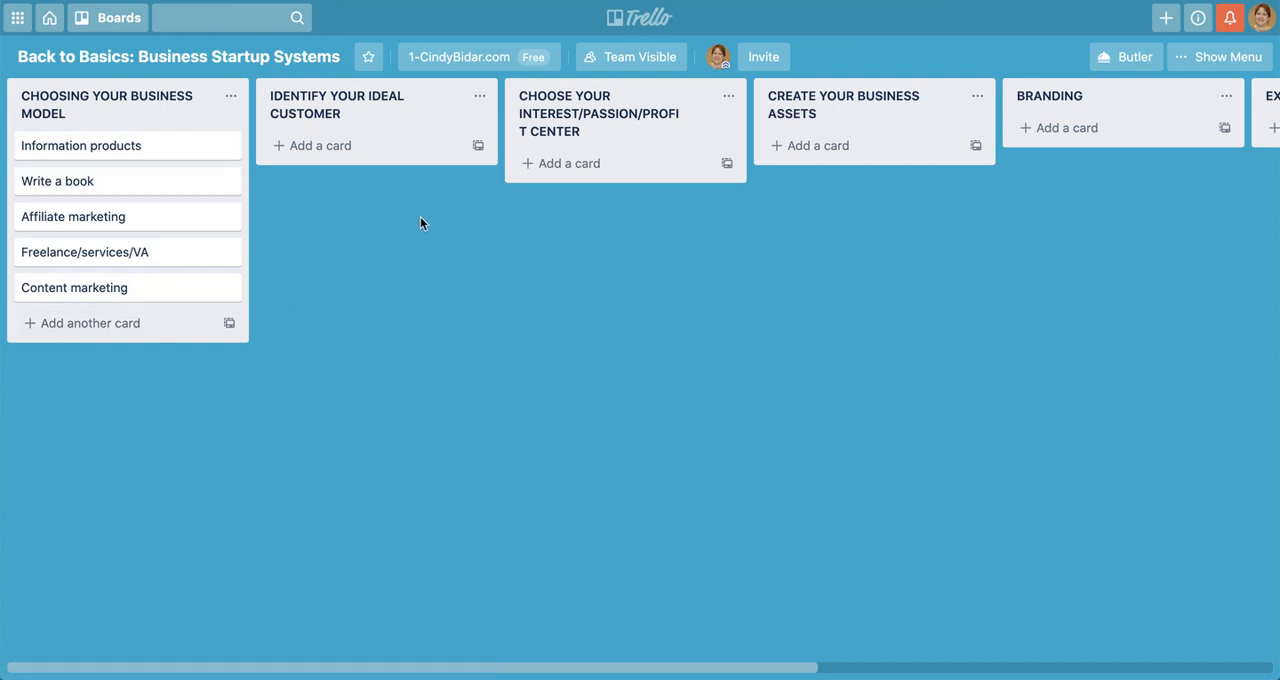
# Add a card titled "Demographics" to the IDENTIFY YOUR IDEAL CUSTOMER list
pyautogui.click(357, 149)
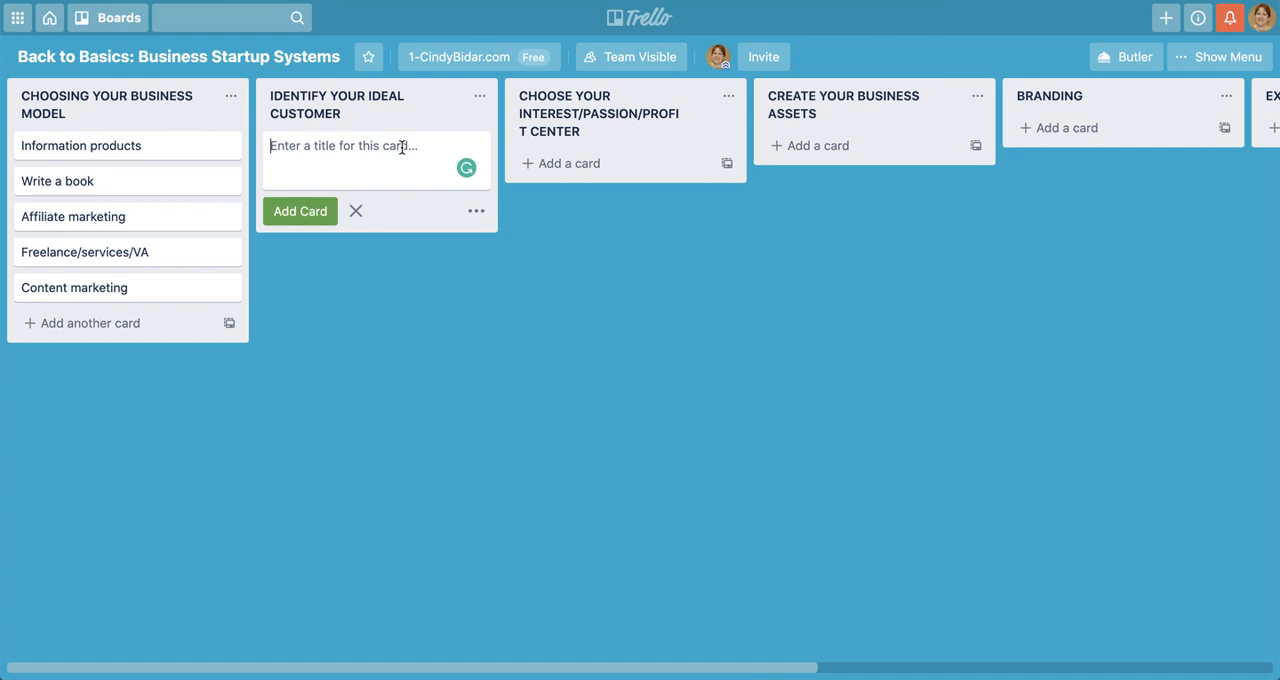
pyautogui.write('Dem')
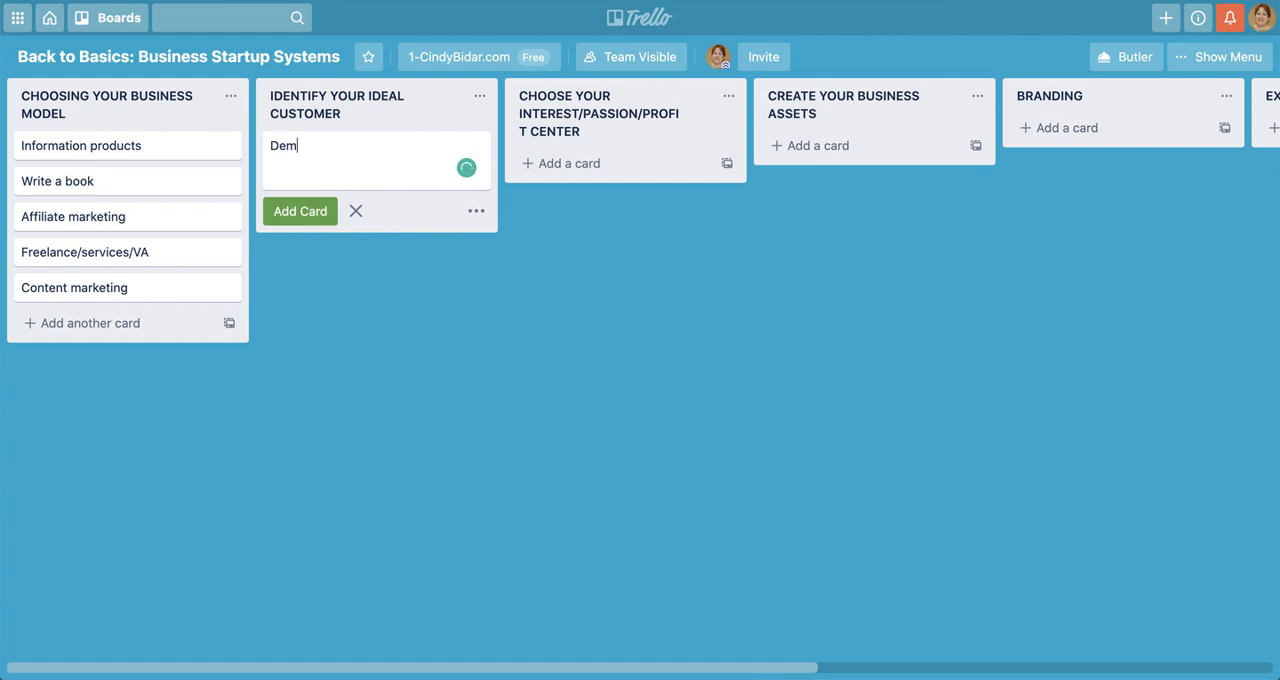
pyautogui.write('ogra')
pyautogui.press('BackSpace')
pyautogui.write('aphics')
pyautogui.press('Return')
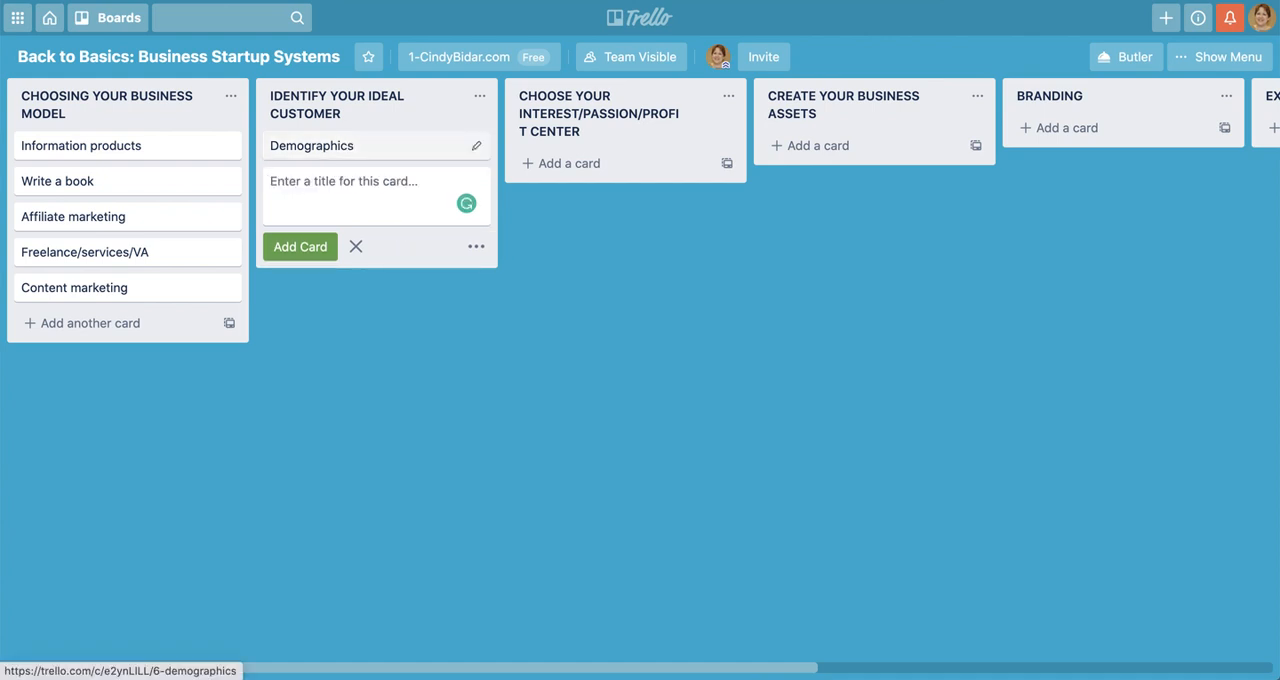
# Add a card titled "pain points" below the "Demographics" card
pyautogui.write('pai')
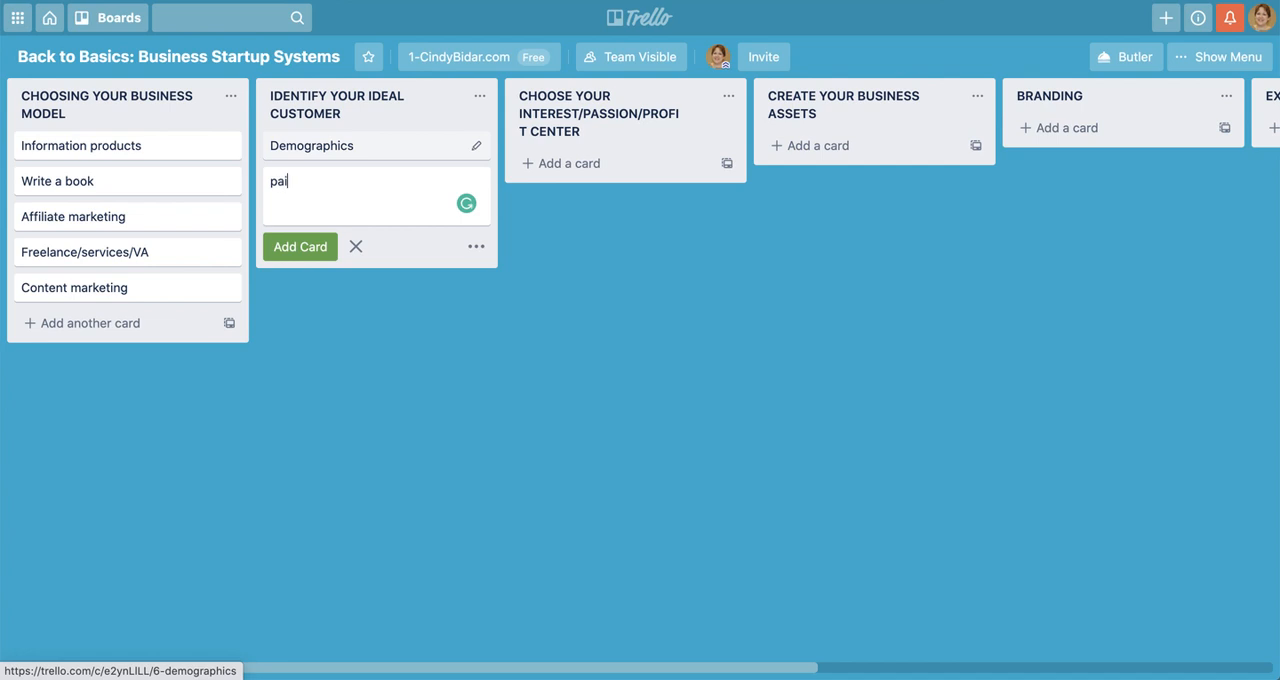
pyautogui.write('n points')
pyautogui.press('Return')
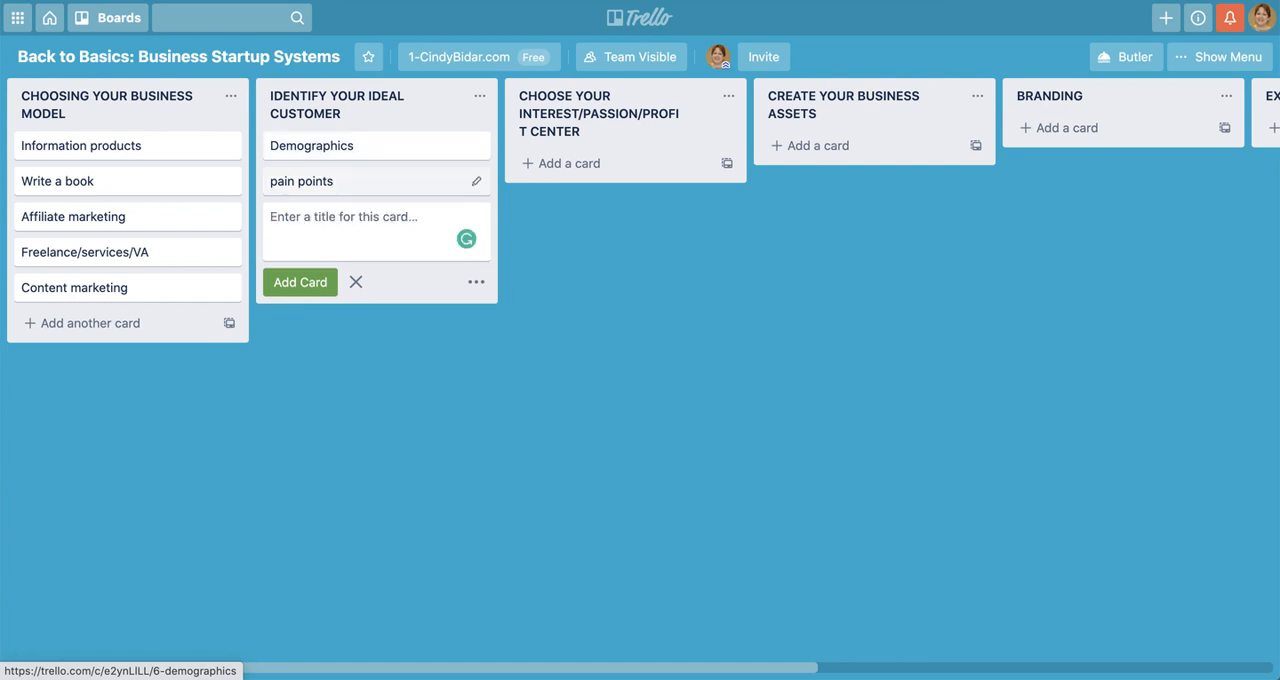
# Add a card titled "Psycographics" below the "pain points" card
pyautogui.write('Psy')
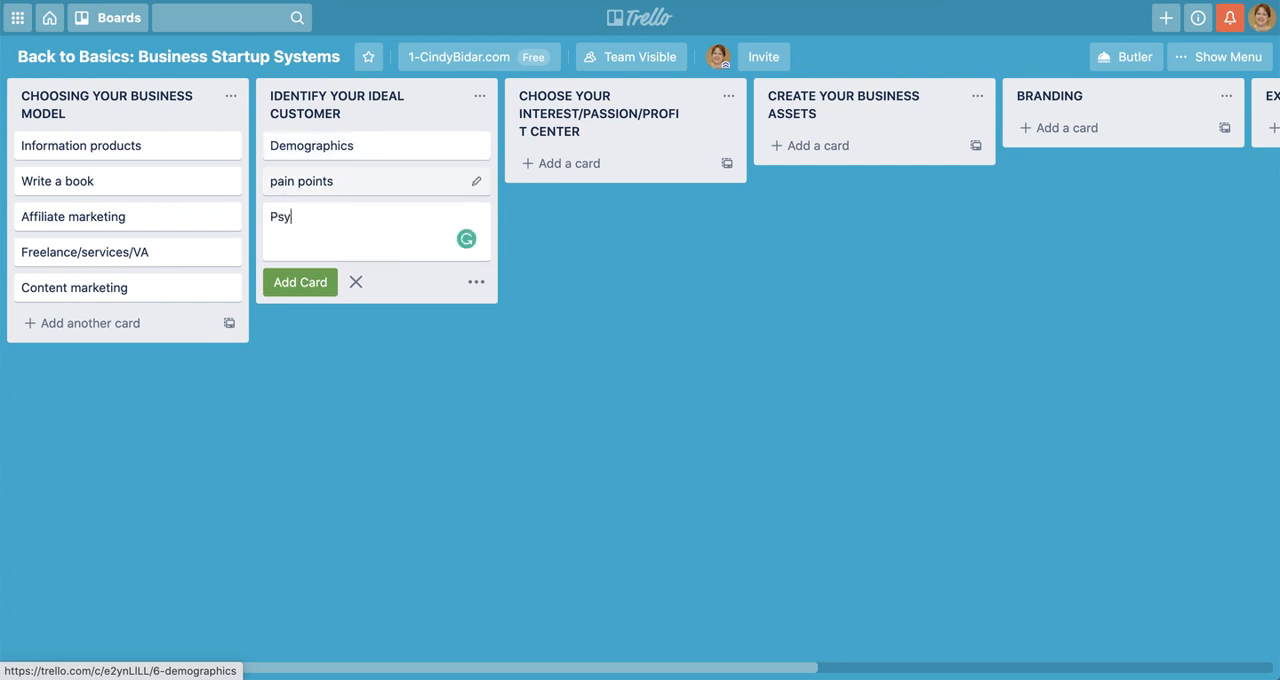
pyautogui.write('cographics')
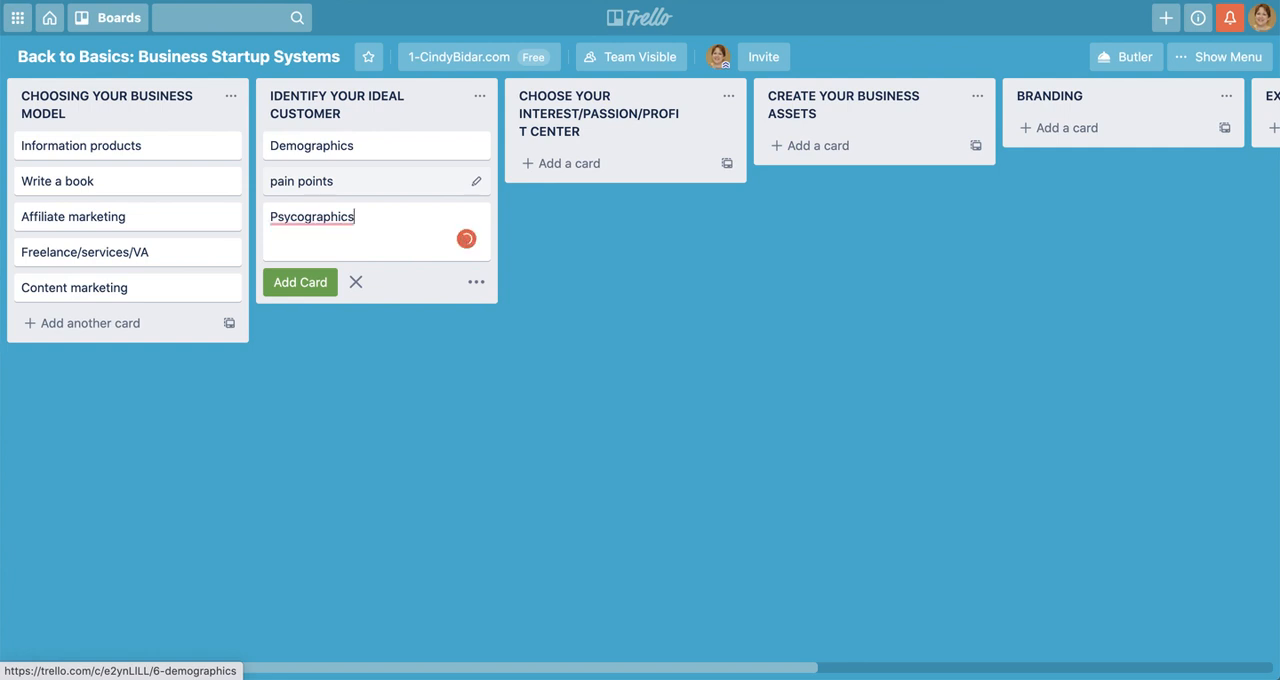
pyautogui.press('Return')
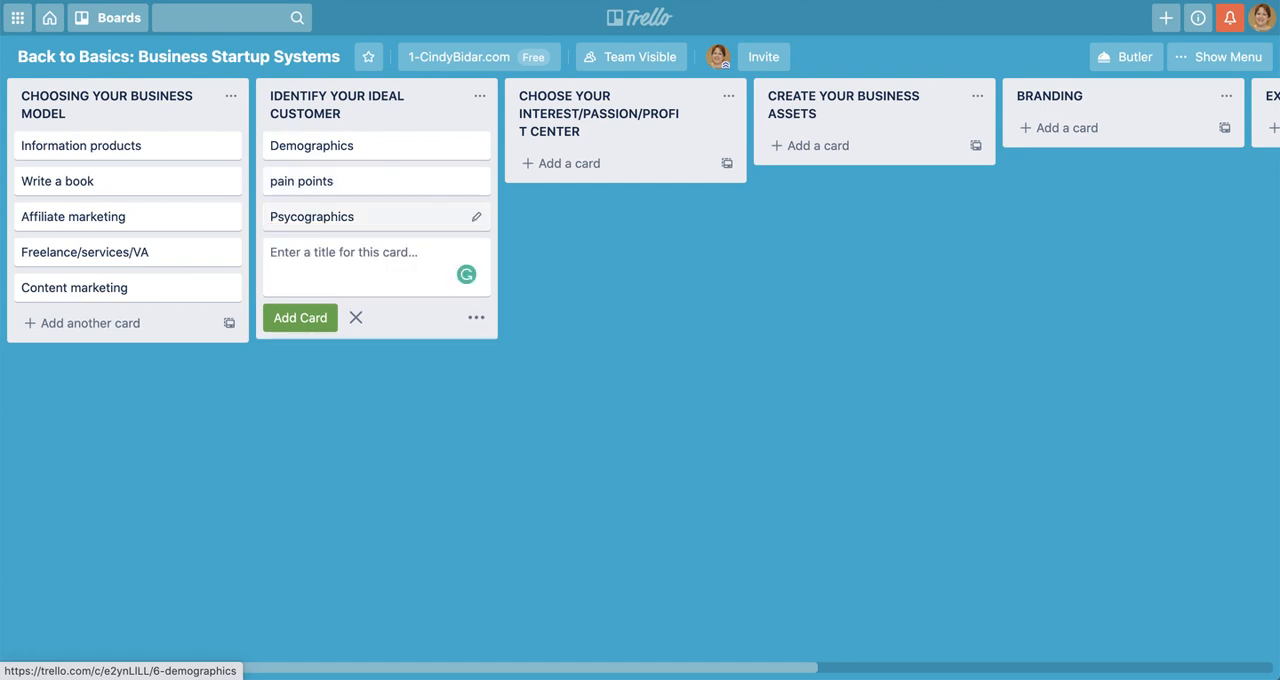
# Add the cards "Heart" and "Interest" to the IDENTIFY YOUR IDEAL CUSTOMER list and finish adding cards there
pyautogui.write('Heart')
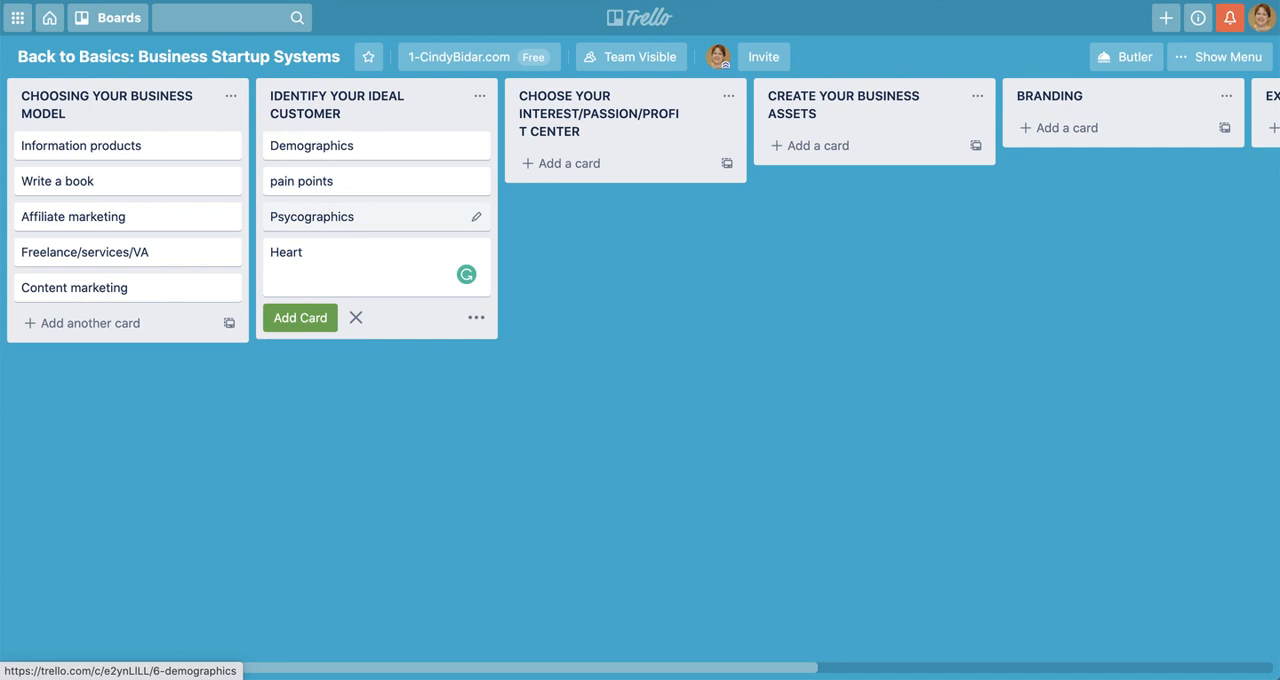
pyautogui.press('Return')
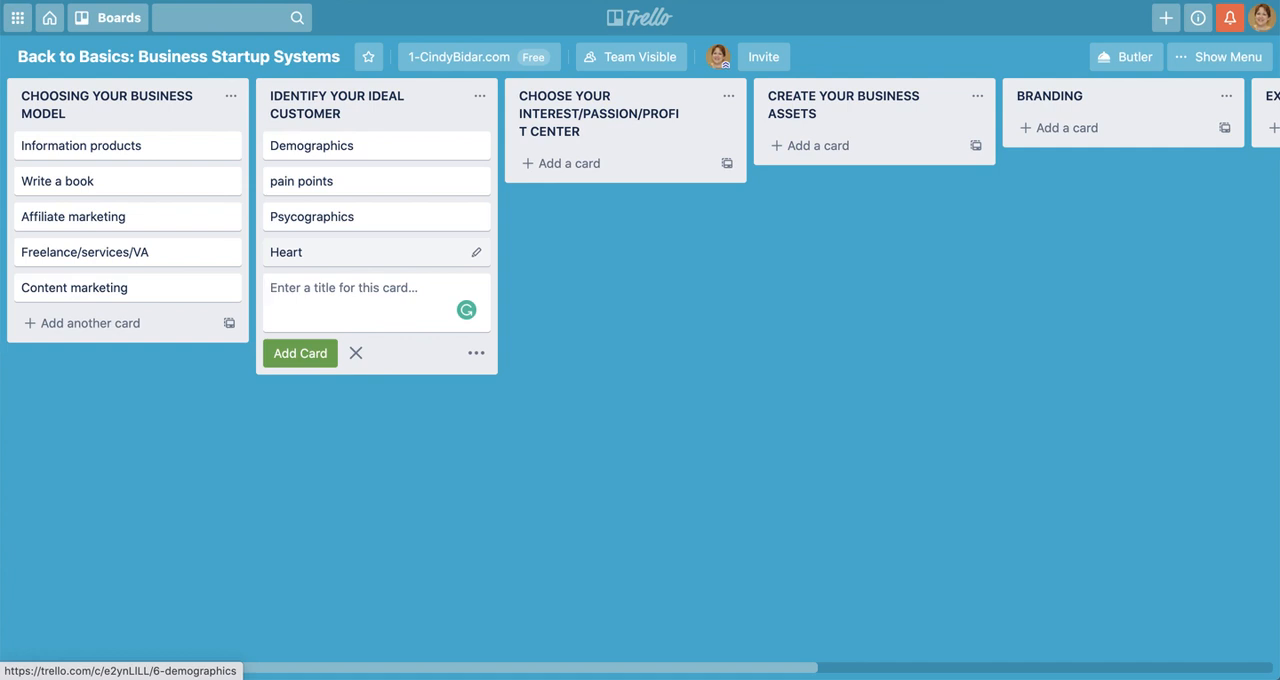
pyautogui.write('Interest')
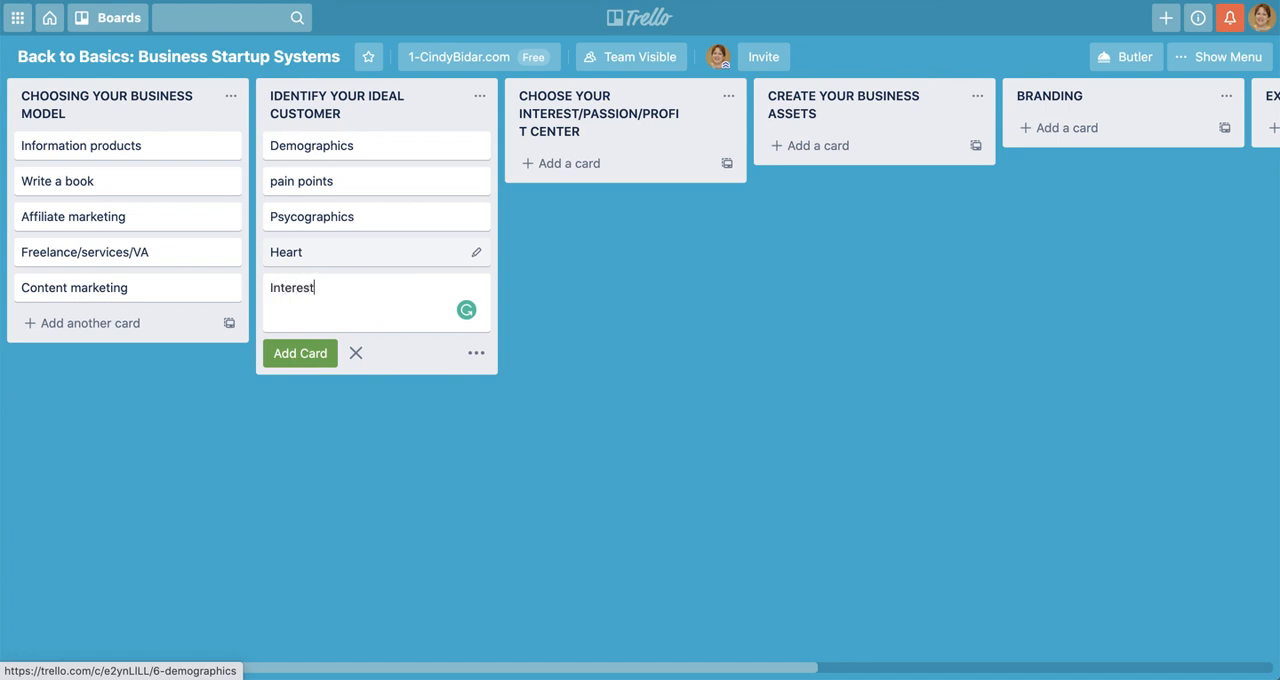
pyautogui.press('Return')
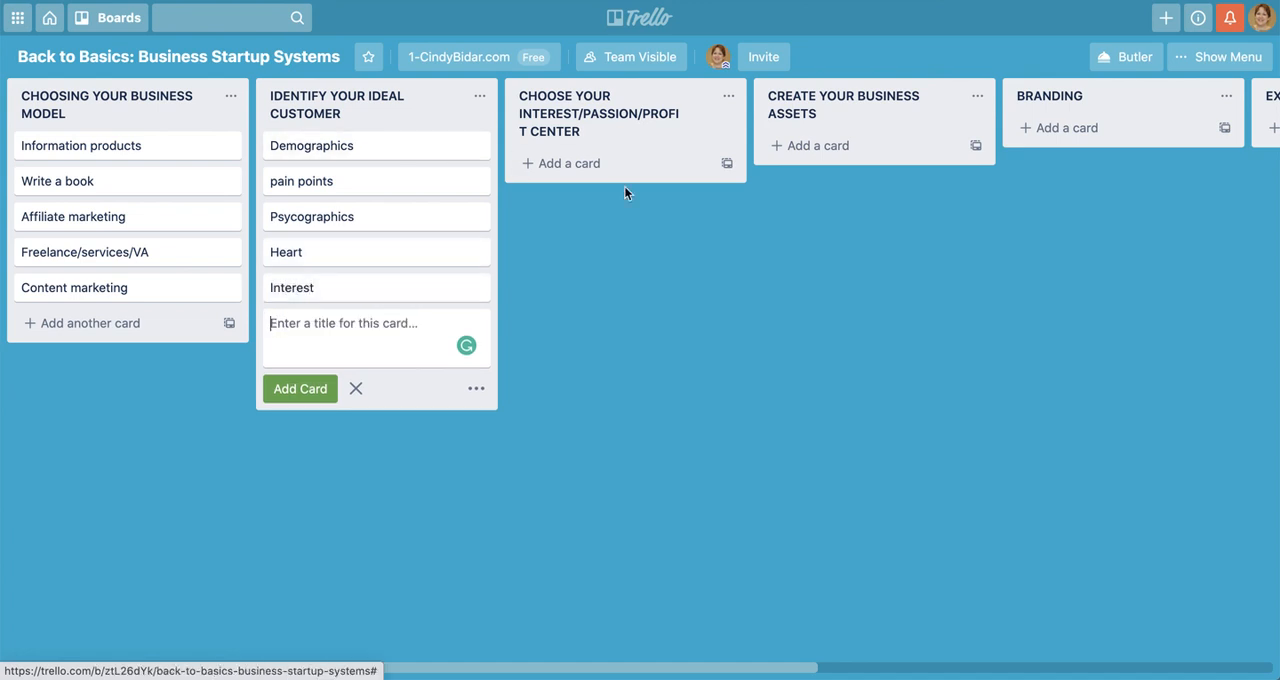
pyautogui.click(585, 324)
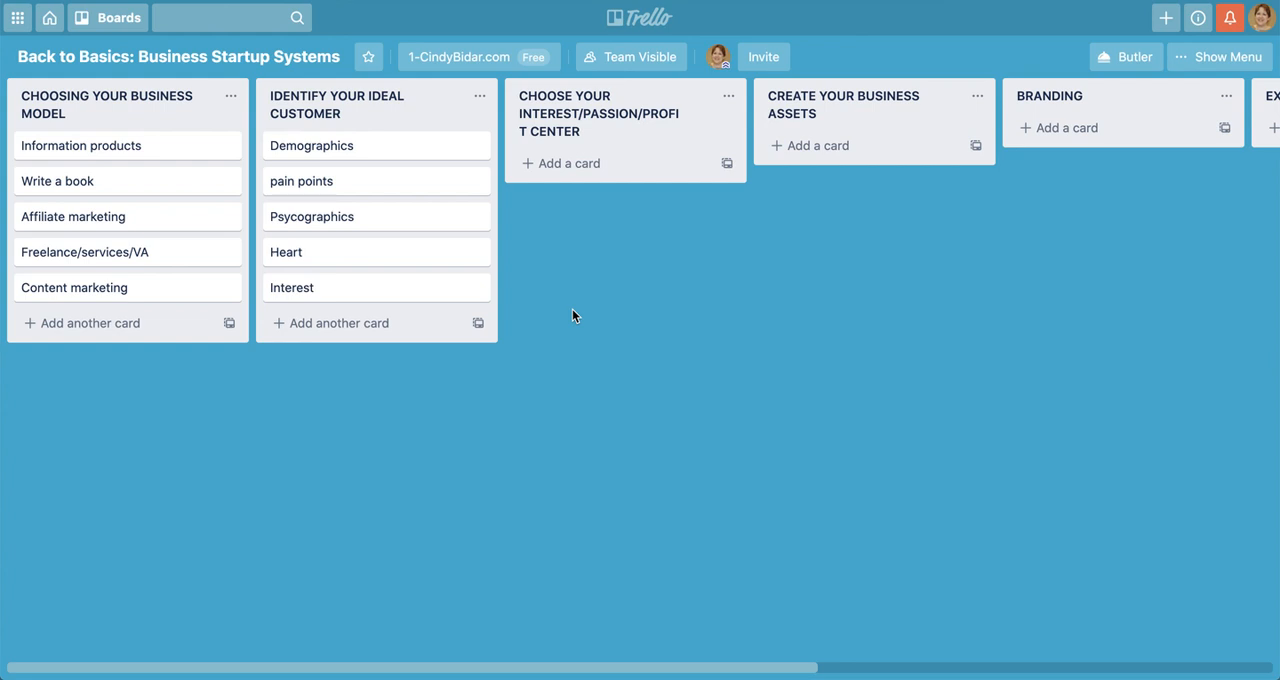
# Add a card titled "Interested in learning" to the CHOOSE YOUR INTEREST/PASSION/PROFIT CENTER list
pyautogui.click(574, 165)
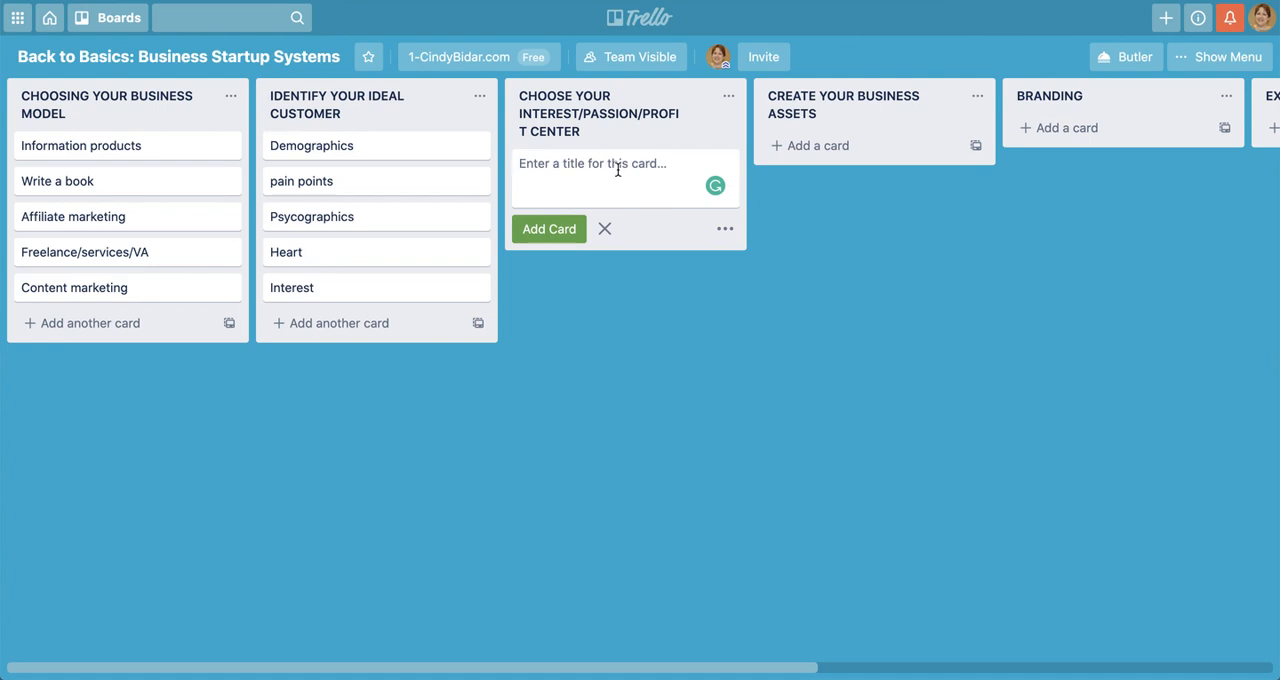
pyautogui.write('In')
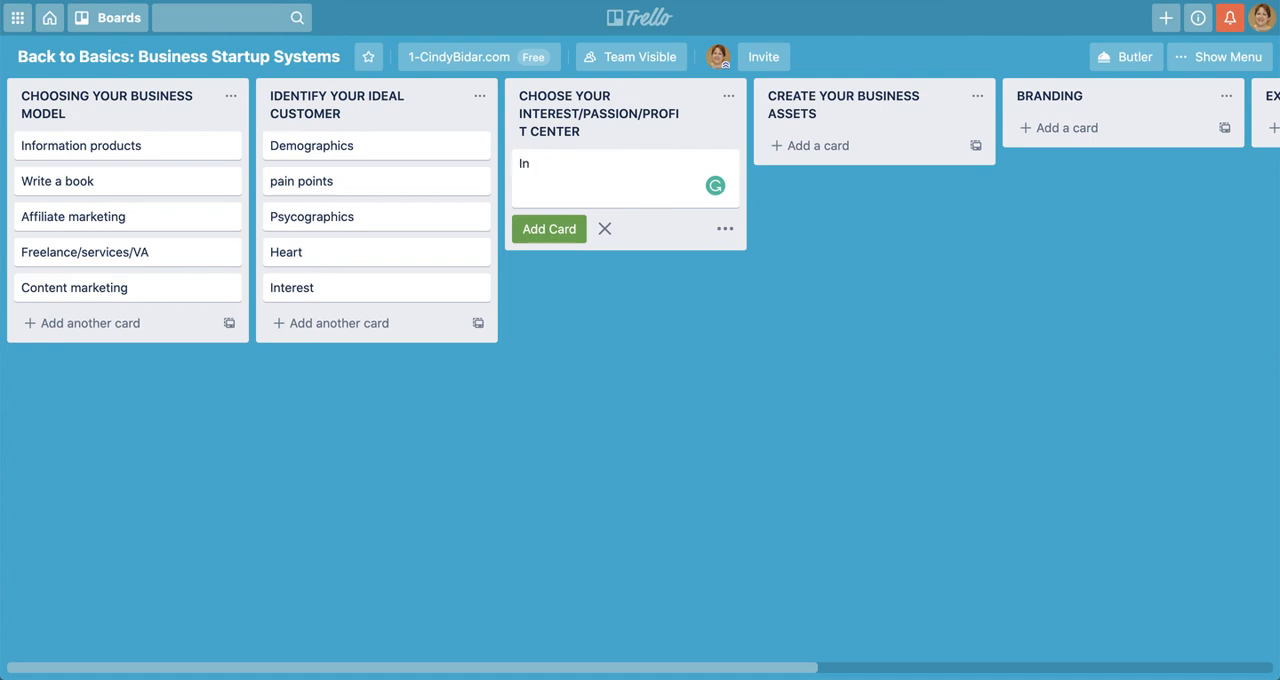
pyautogui.write('terested in learneing')
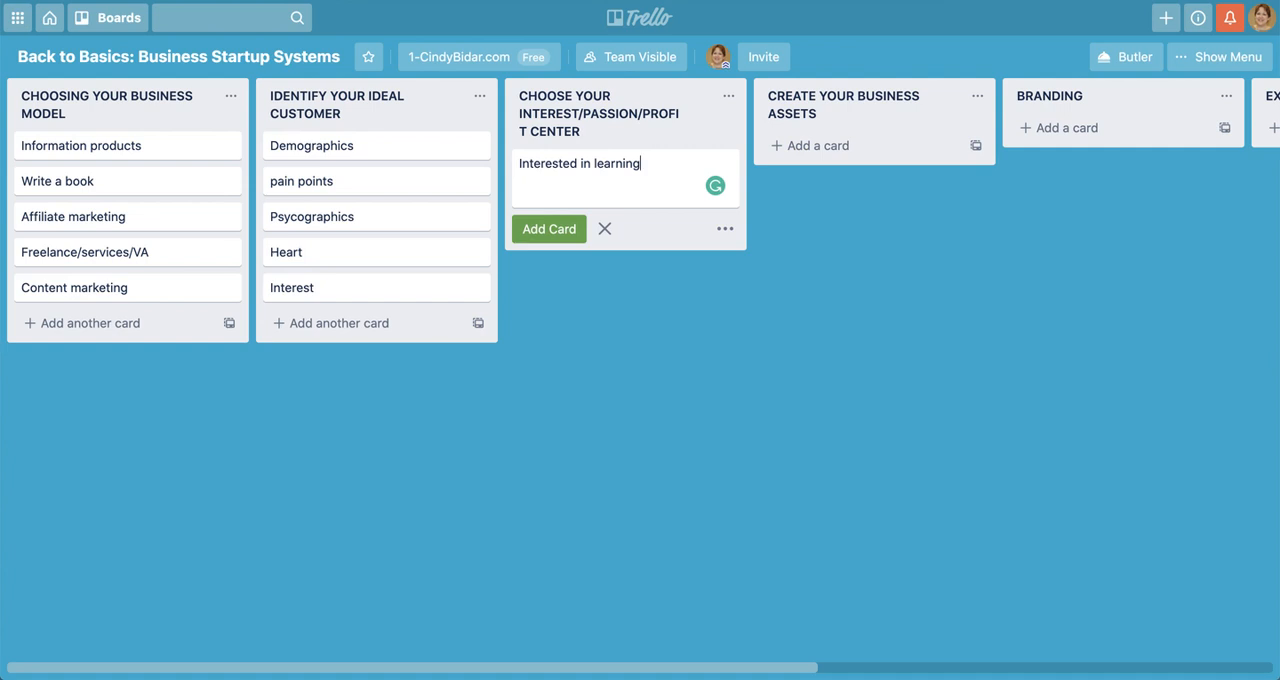
pyautogui.press('Return')
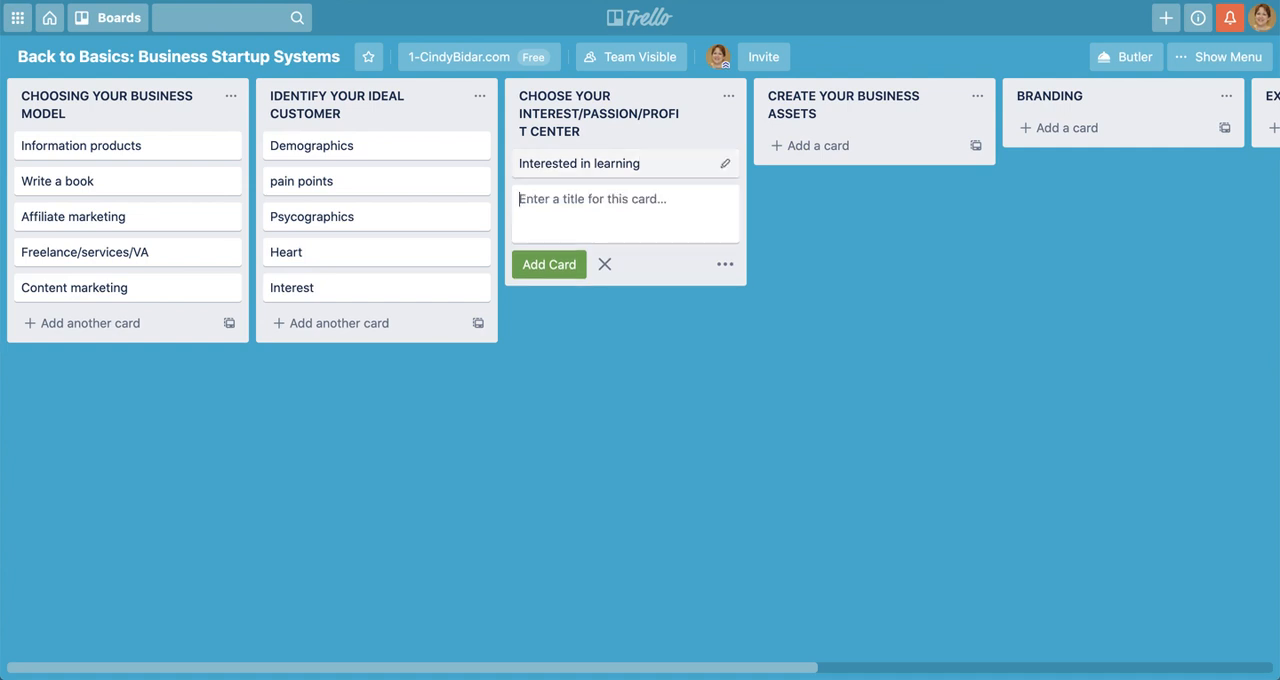
# Add the cards "Passionate" and "Profitable" below the "Interested in learning" card
pyautogui.write('Passiona')
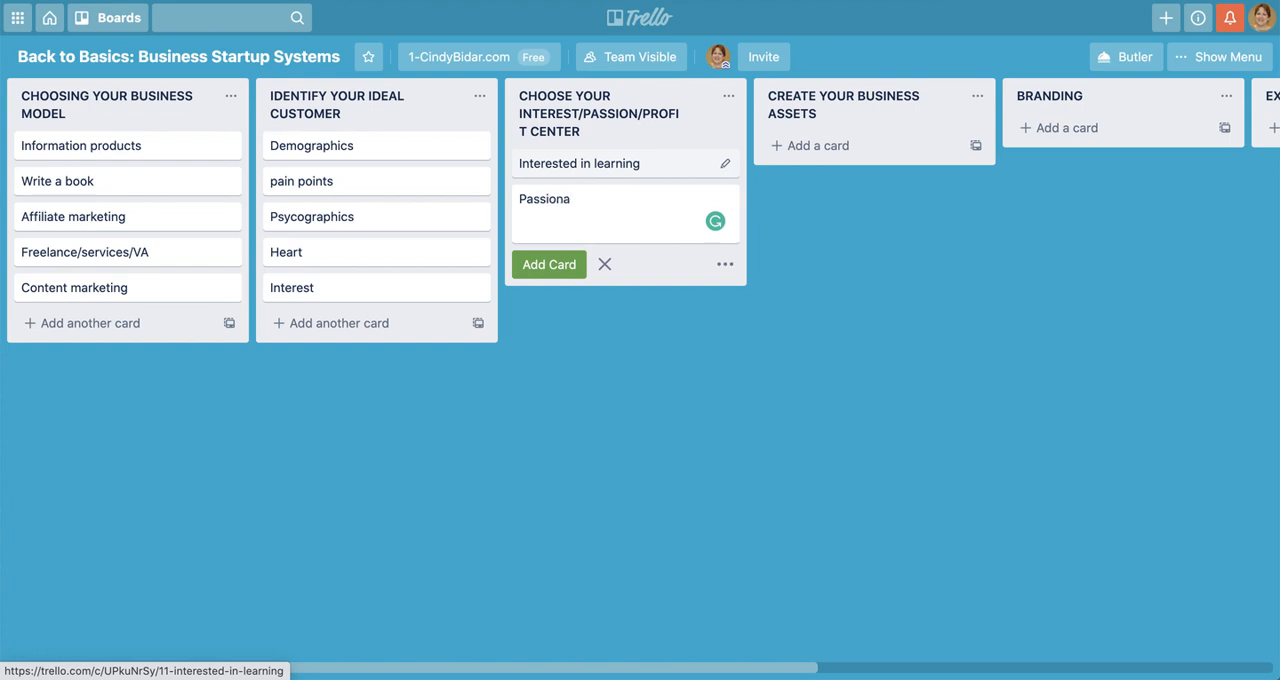
pyautogui.write('te')
pyautogui.press('Return')
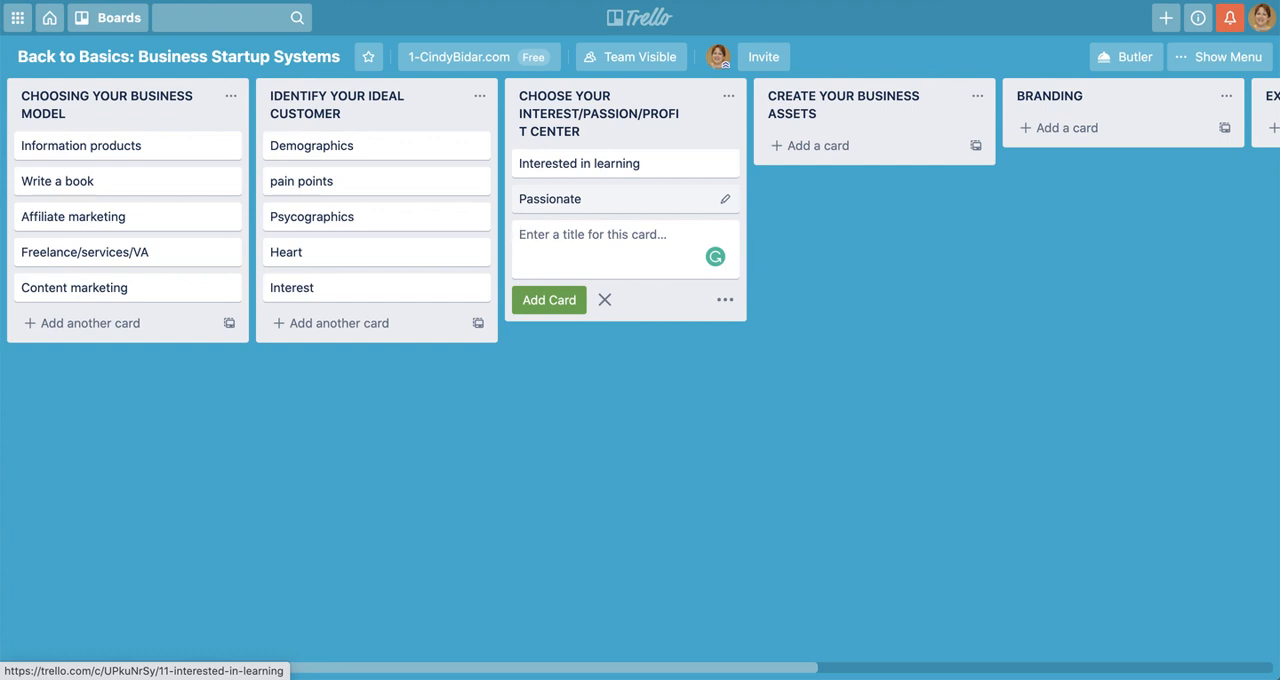
pyautogui.write('Pro')
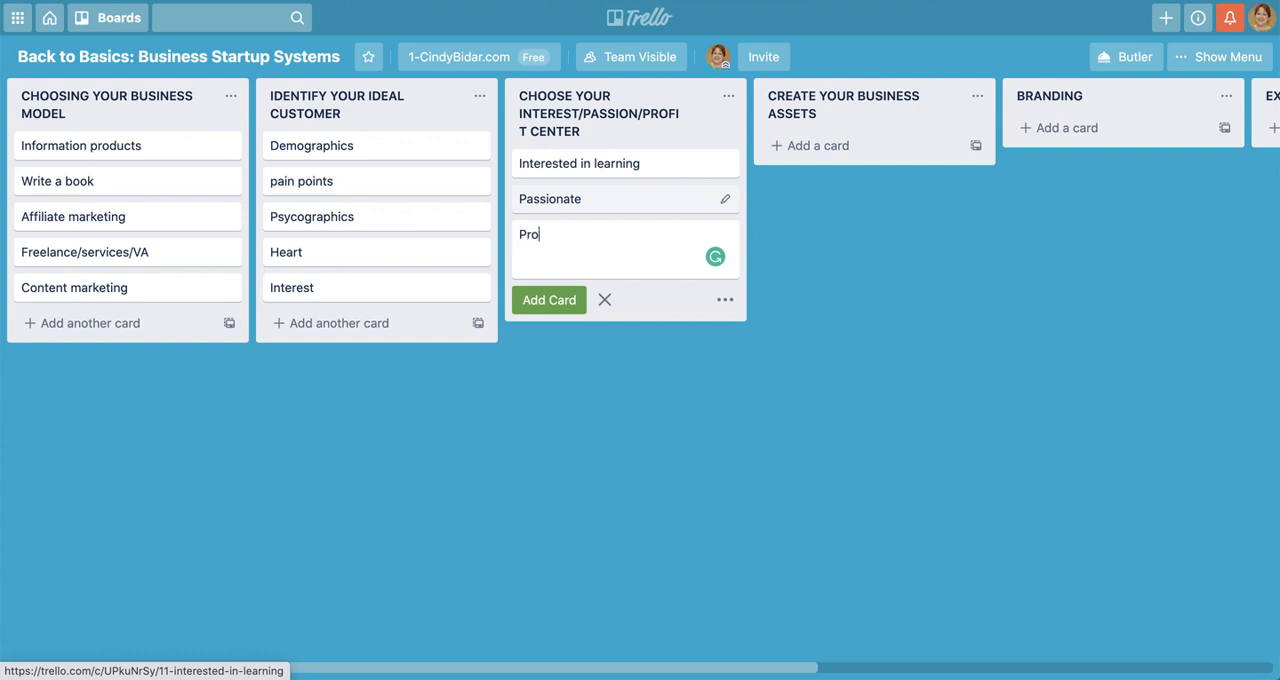
pyautogui.write('fitable')
pyautogui.press('Return')
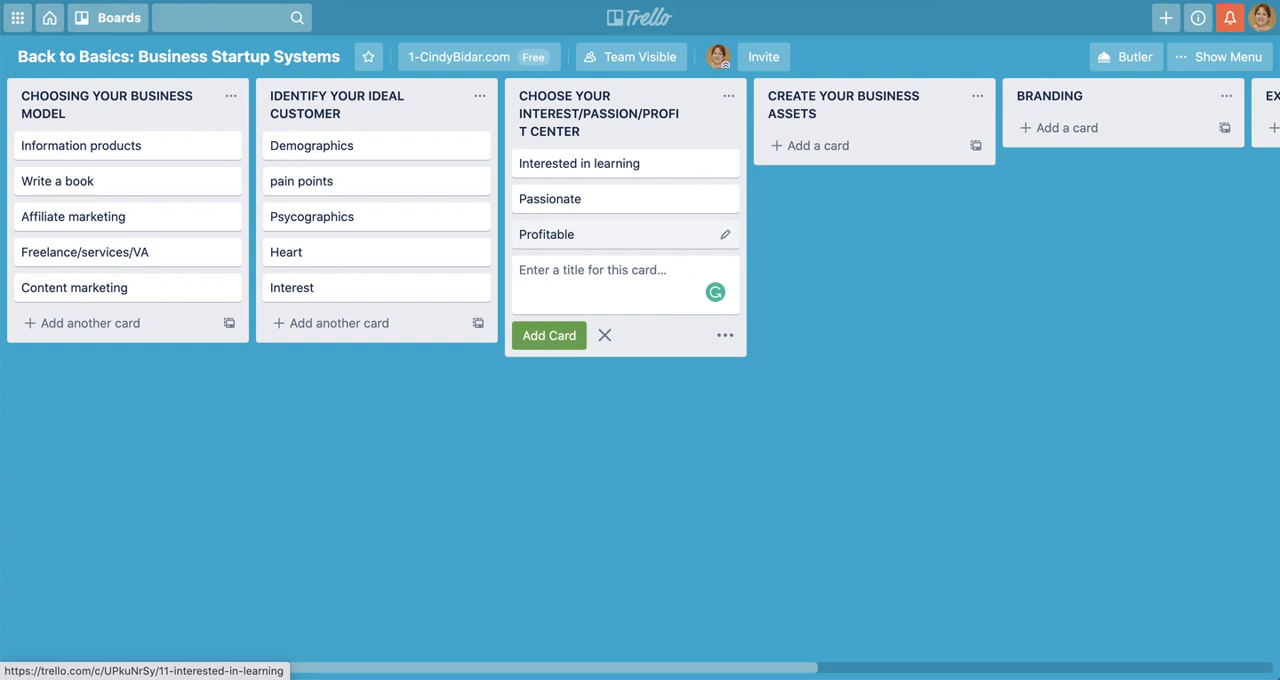
# Add a card titled "Skills" below the "Profitable" card and finish adding cards to that list
pyautogui.write('Skills')
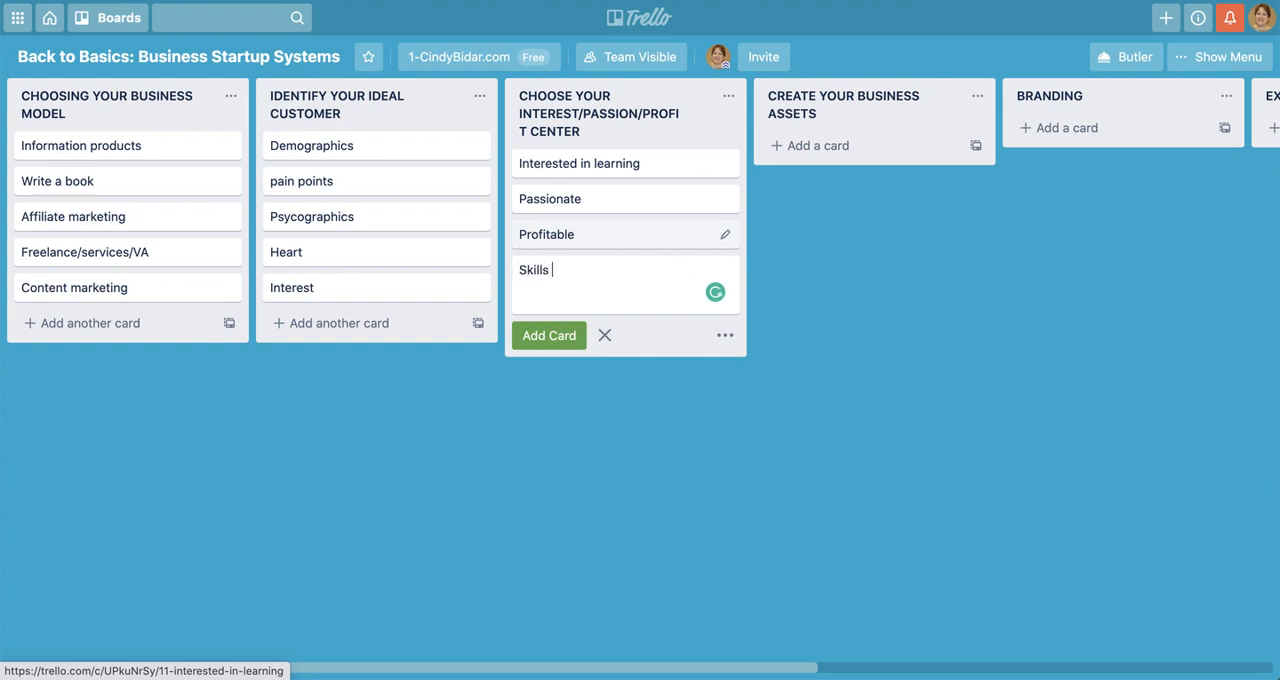
pyautogui.press('Return')
pyautogui.click(609, 369)
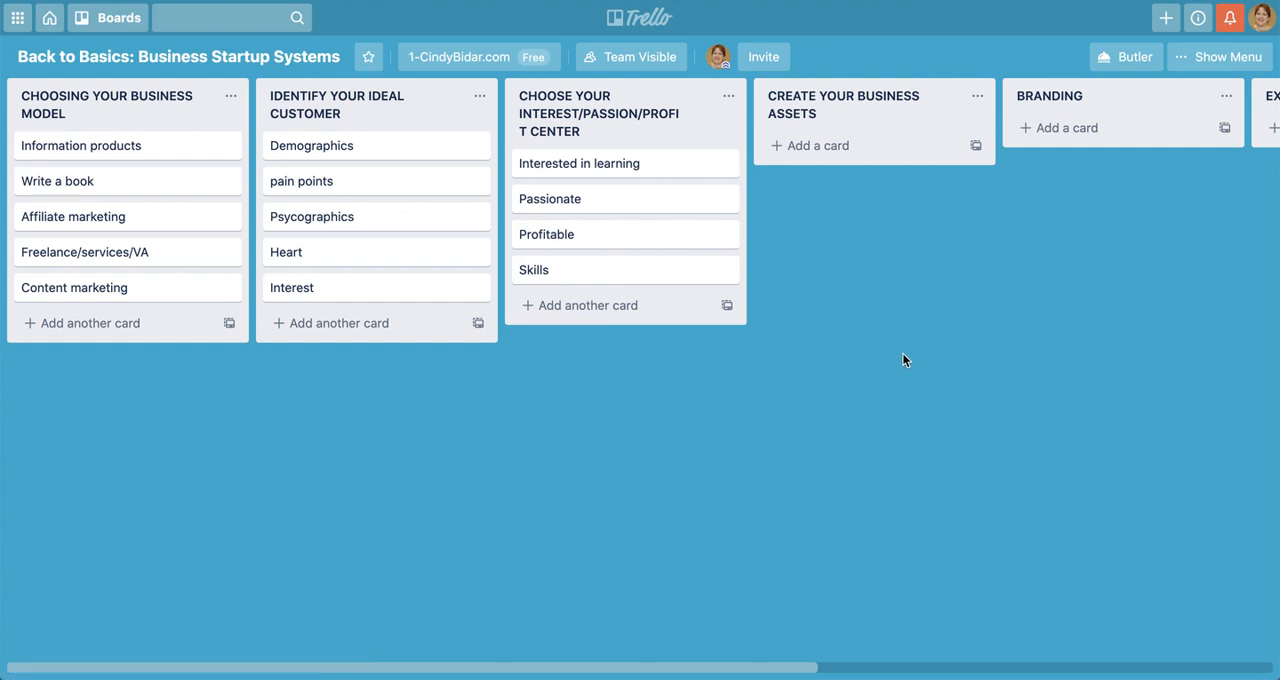
# Add a card titled "Website" to the CREATE YOUR BUSINESS ASSETS list
pyautogui.hscroll(5, 902, 352)
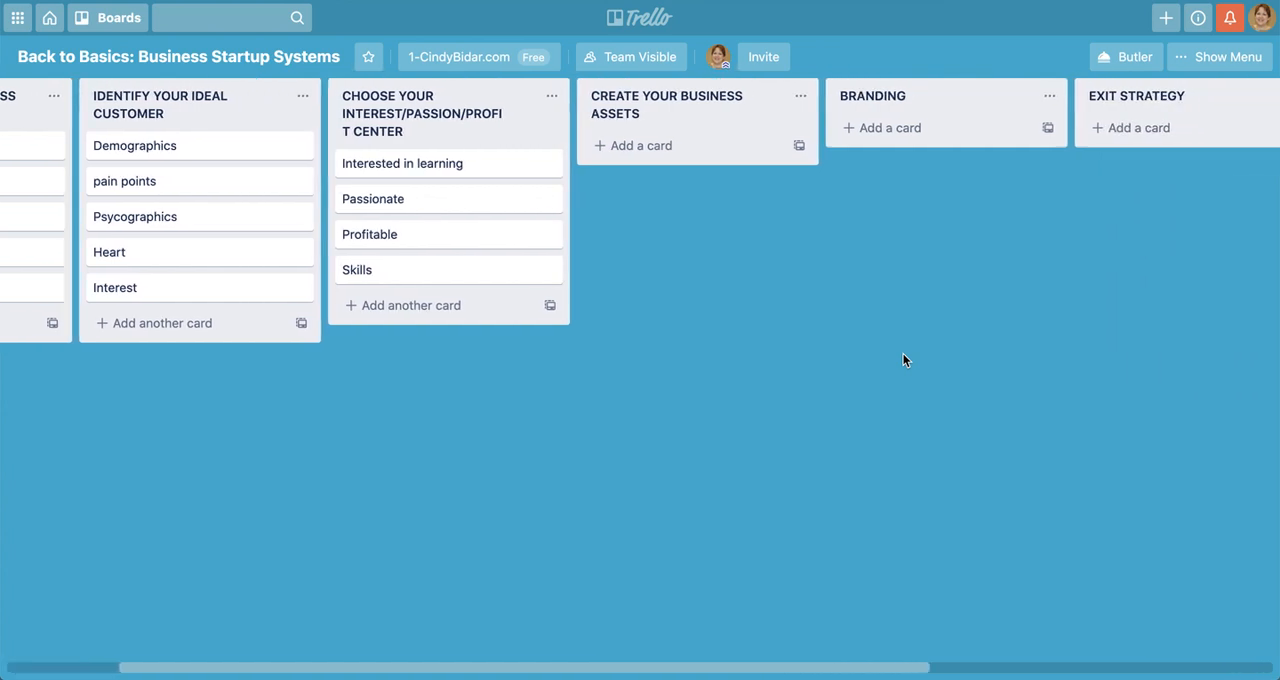
pyautogui.click(503, 151)
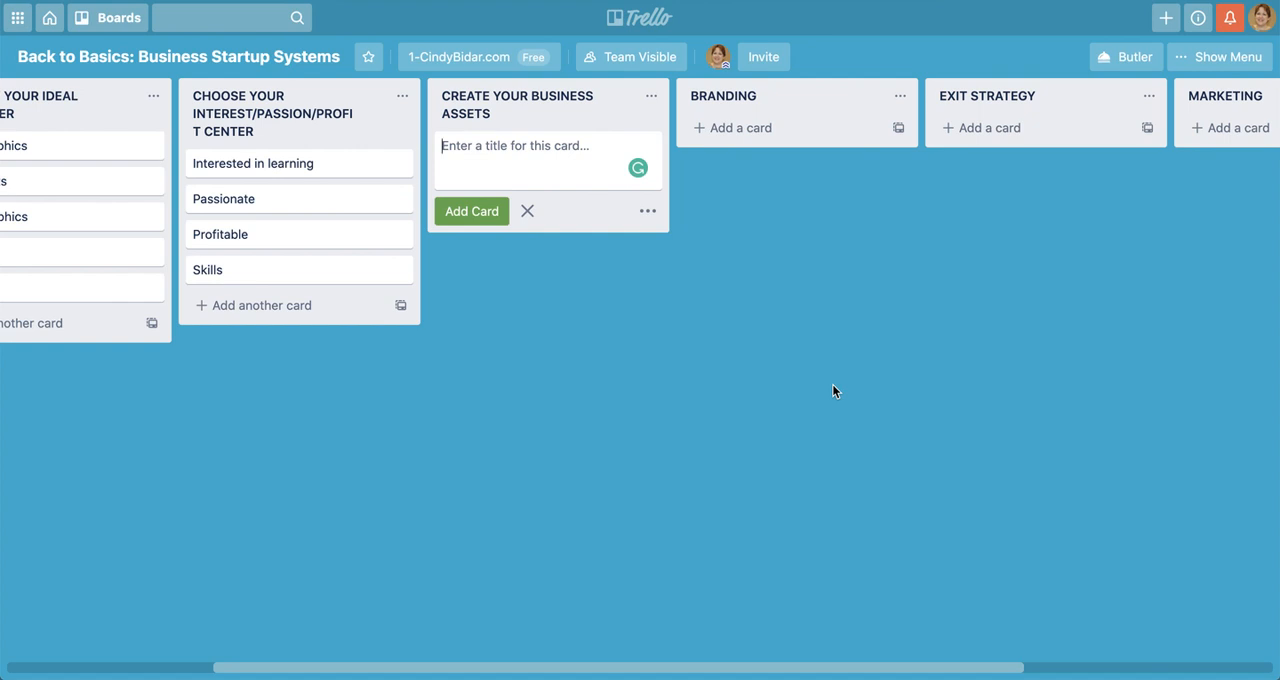
pyautogui.write('Website')
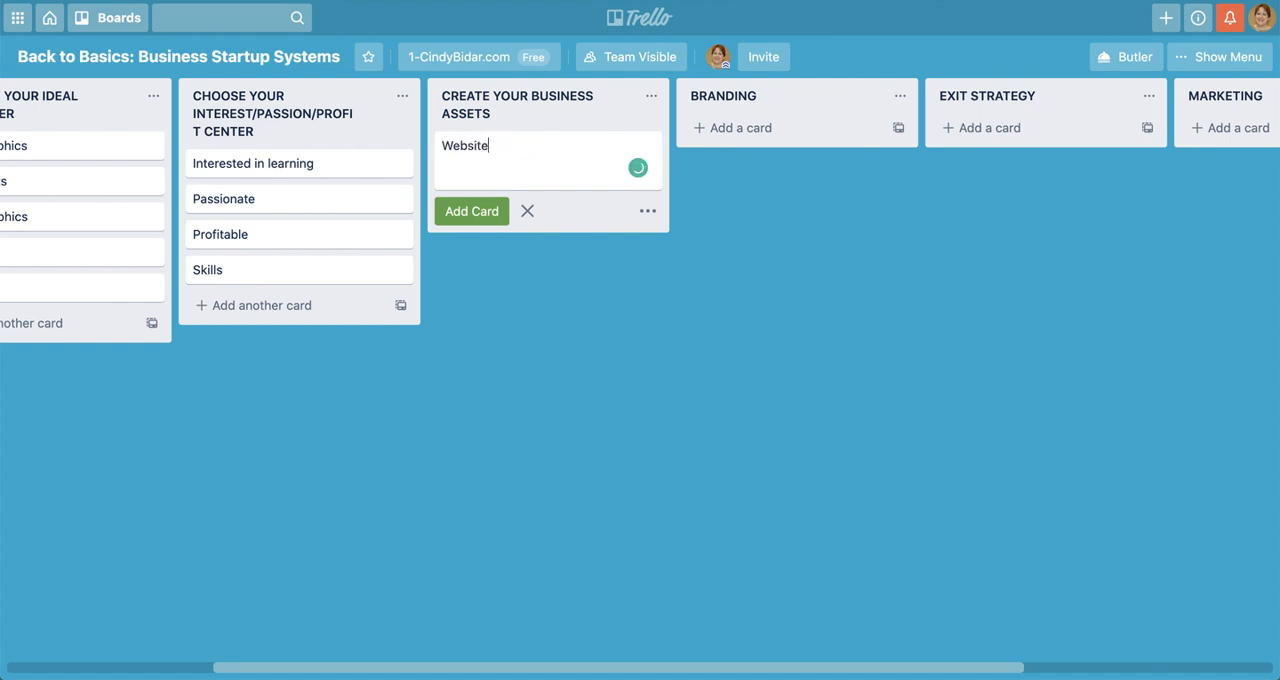
pyautogui.press('Return')
# Add the cards "Social profiles" and "Email marketing system" below the "Website" card
pyautogui.write('Social')
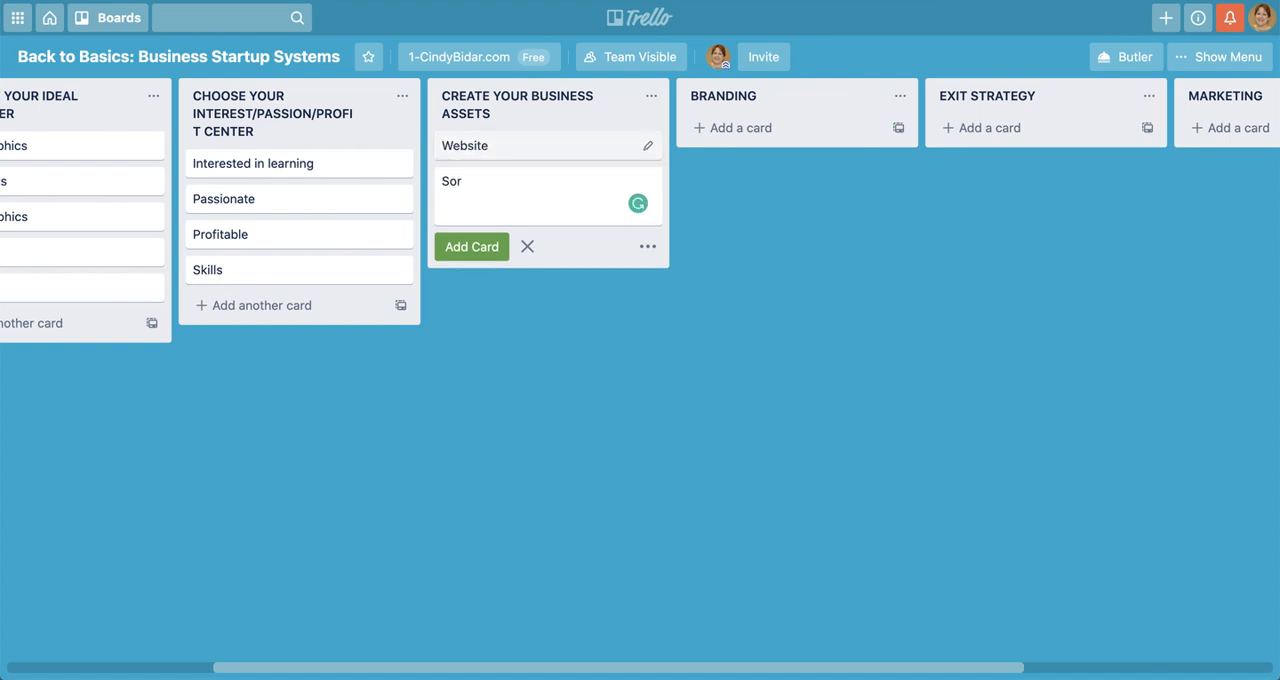
pyautogui.write(' profiles')
pyautogui.press('Return')
pyautogui.write('E')
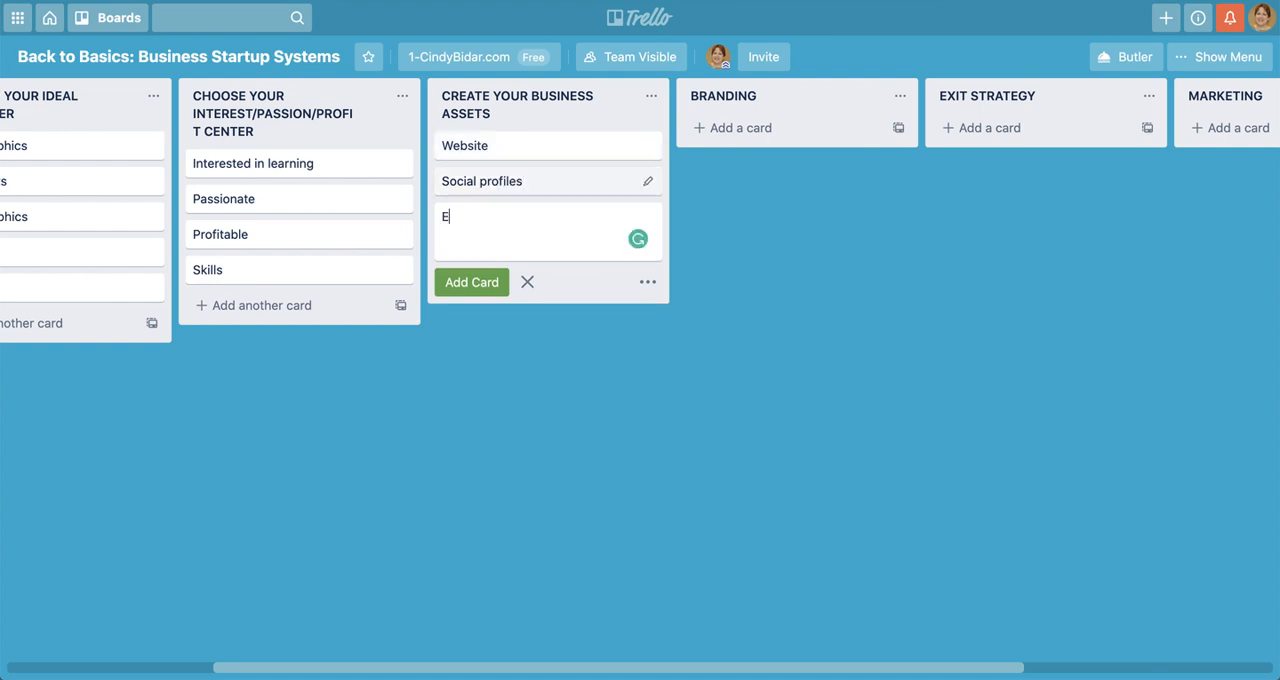
pyautogui.write('mail marketing system')
pyautogui.press('Return')
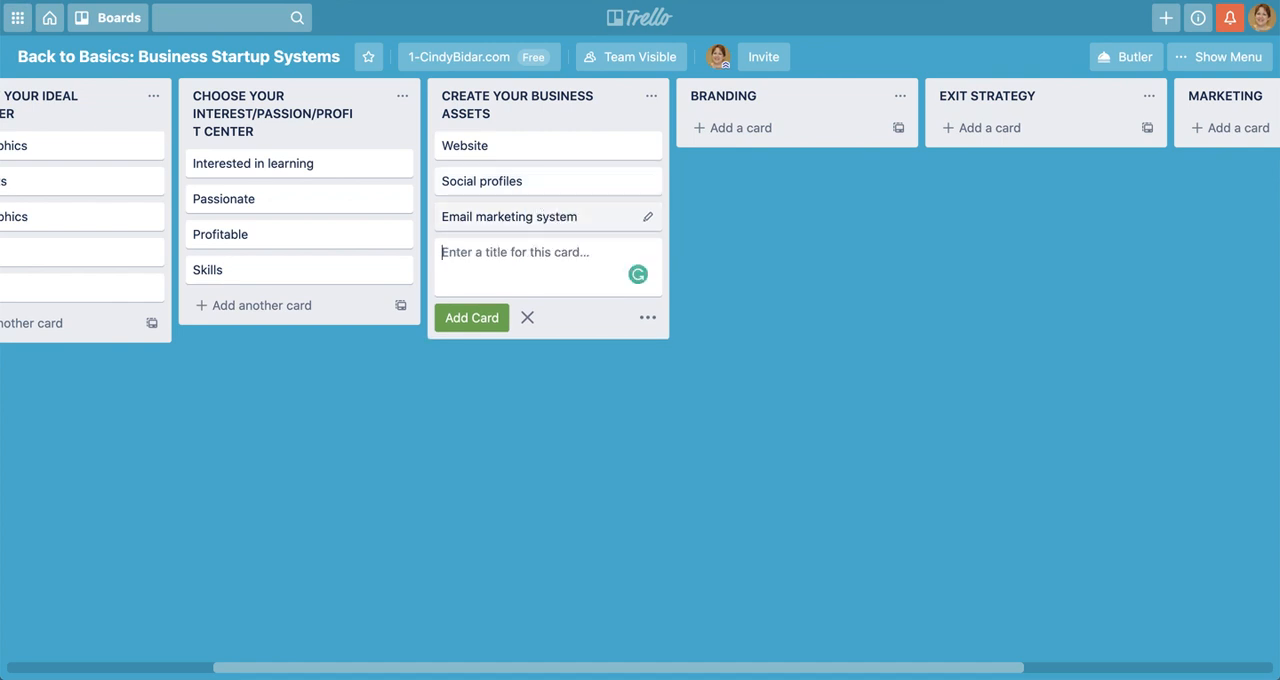
# Add a card titled "Professional email address" below the "Email marketing system" card
pyautogui.write('Proj')
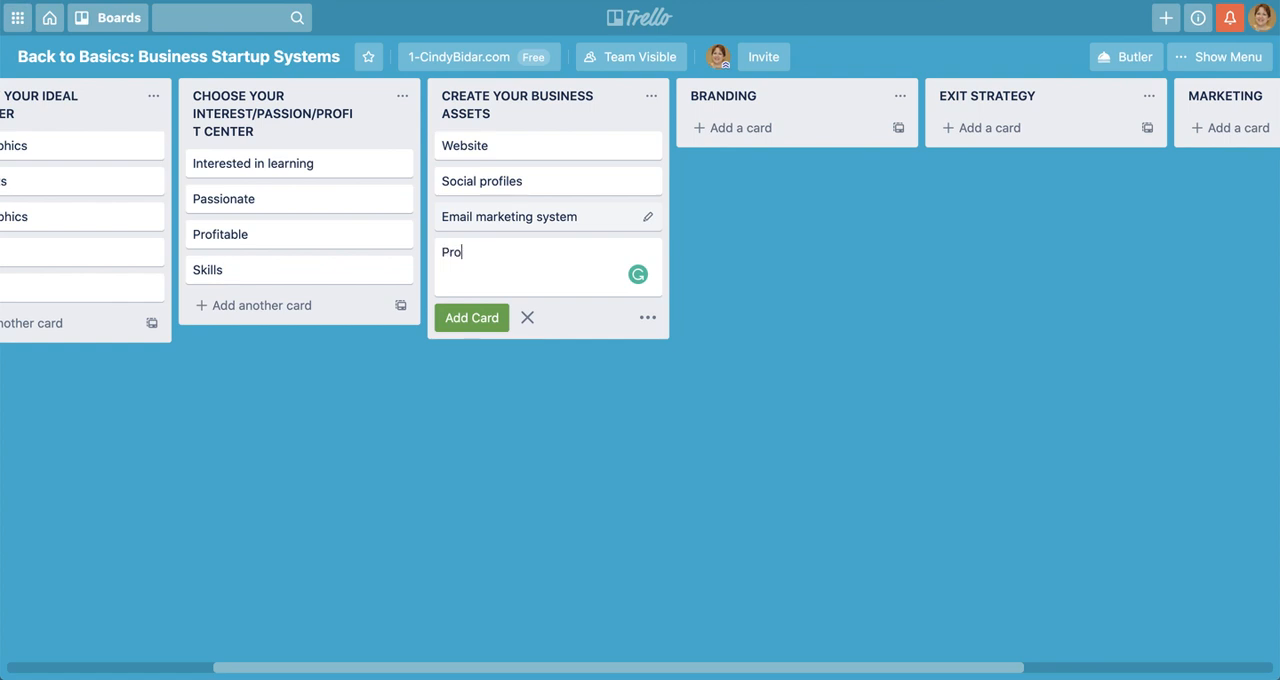
pyautogui.press('BackSpace')
pyautogui.write('fessional email address')
pyautogui.press('Return')
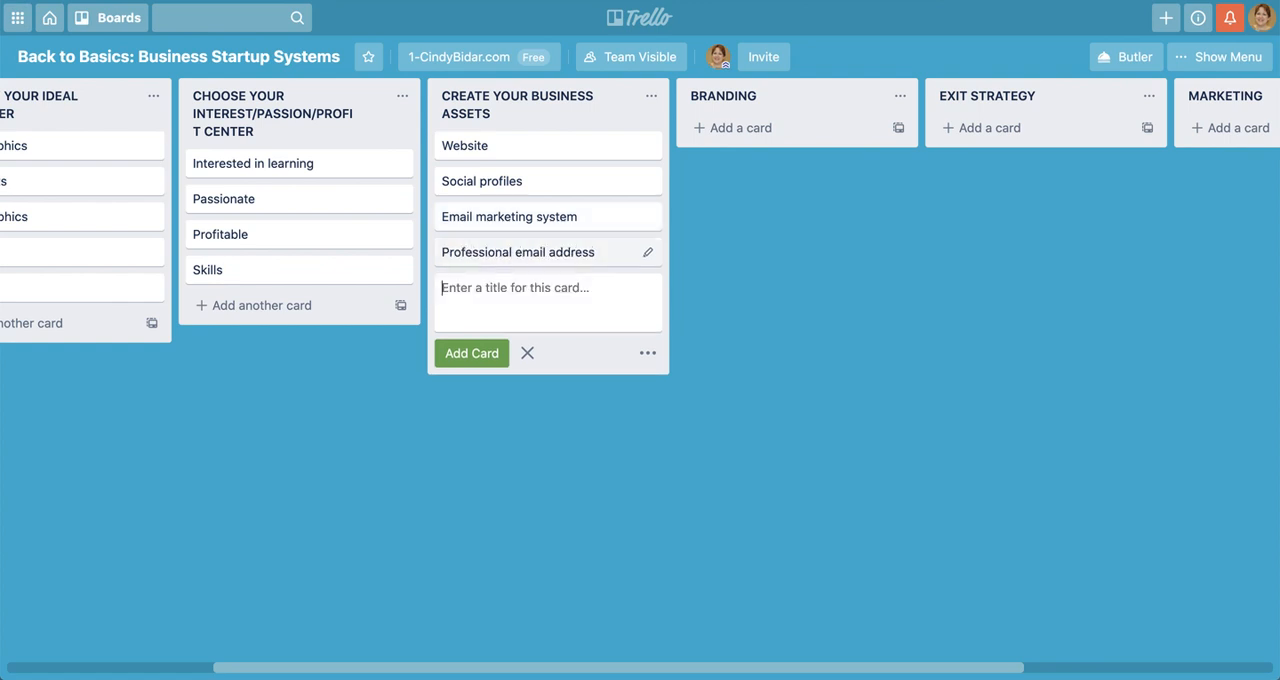
# Add a card titled "Documentation" to the CREATE YOUR BUSINESS ASSETS list and finish adding cards there
pyautogui.write('Doc')
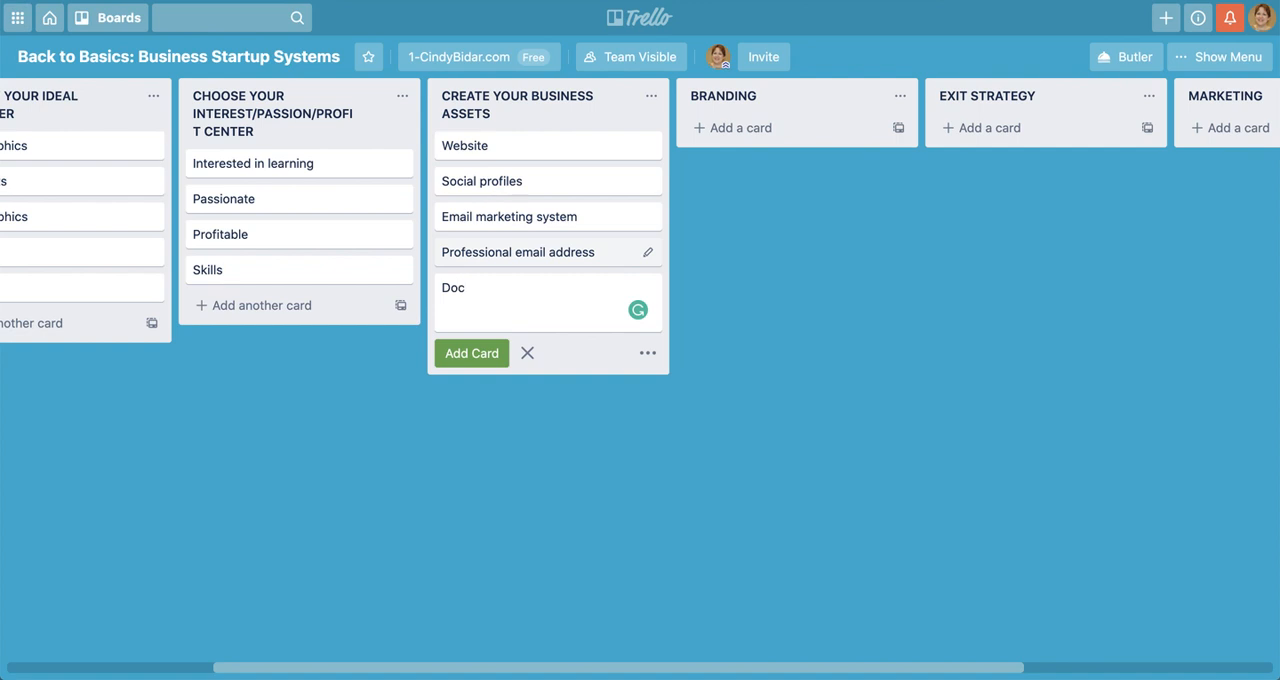
pyautogui.write('umentation')
pyautogui.press('Return')
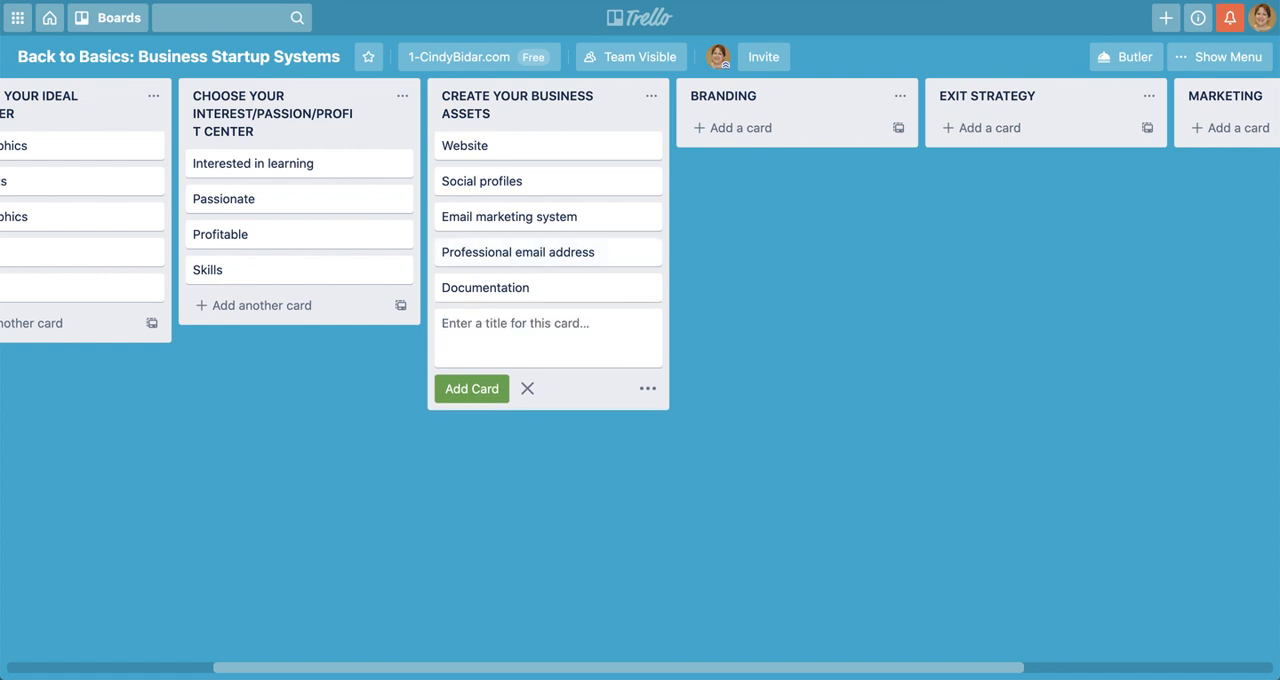
pyautogui.click(525, 389)
# Add a card titled "Logo" to the BRANDING list
pyautogui.click(760, 134)
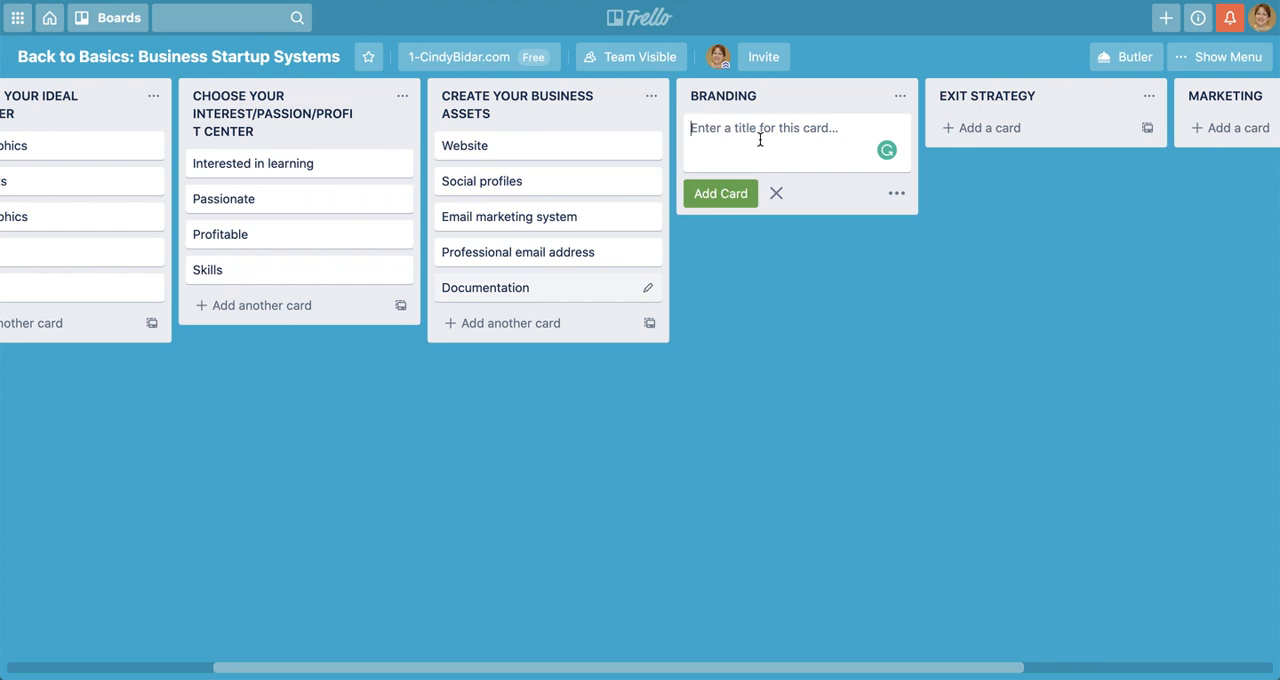
pyautogui.write('Logo')
pyautogui.press('Return')
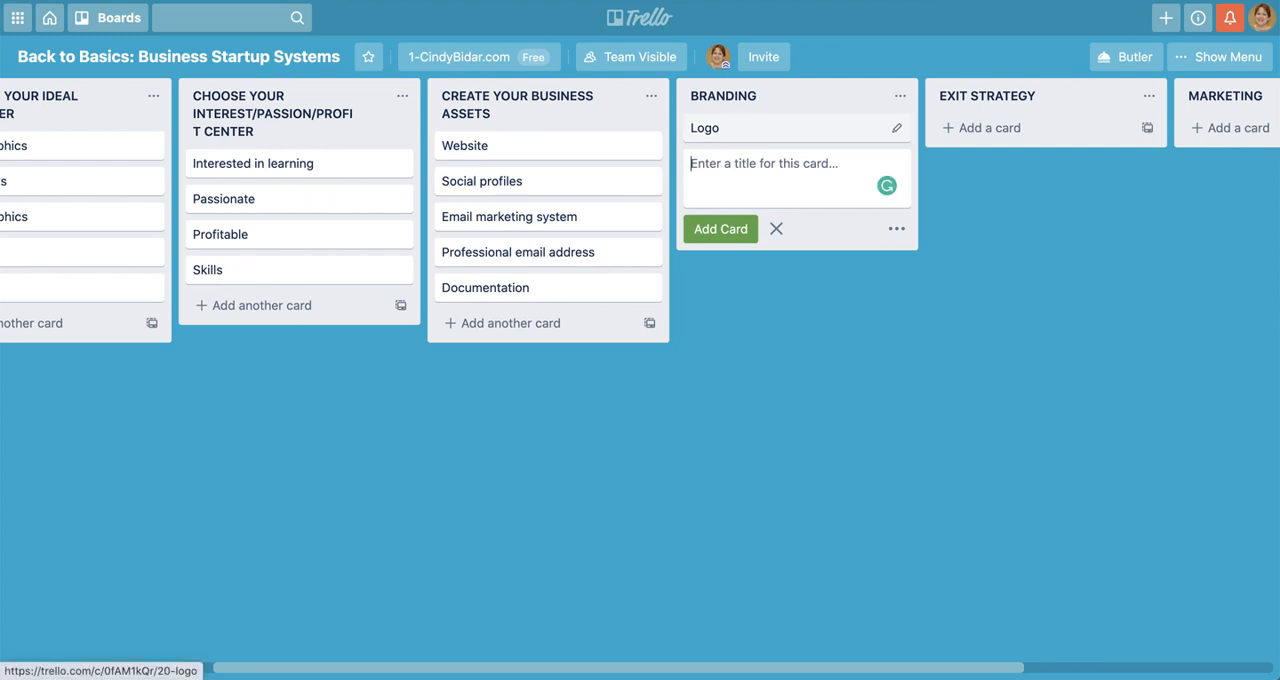
# Add a card titled "Visual content plan" below the "Logo" card in the BRANDING list
pyautogui.write('Vi')
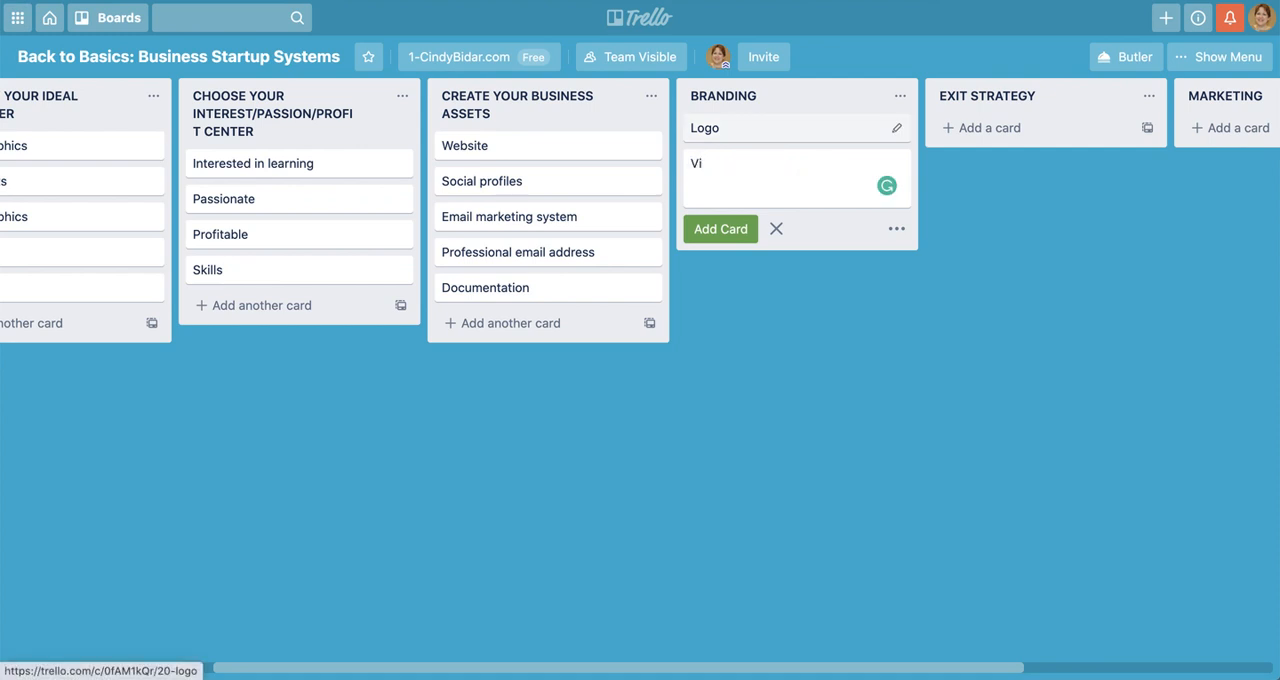
pyautogui.write('sual content plan')
pyautogui.press('Return')
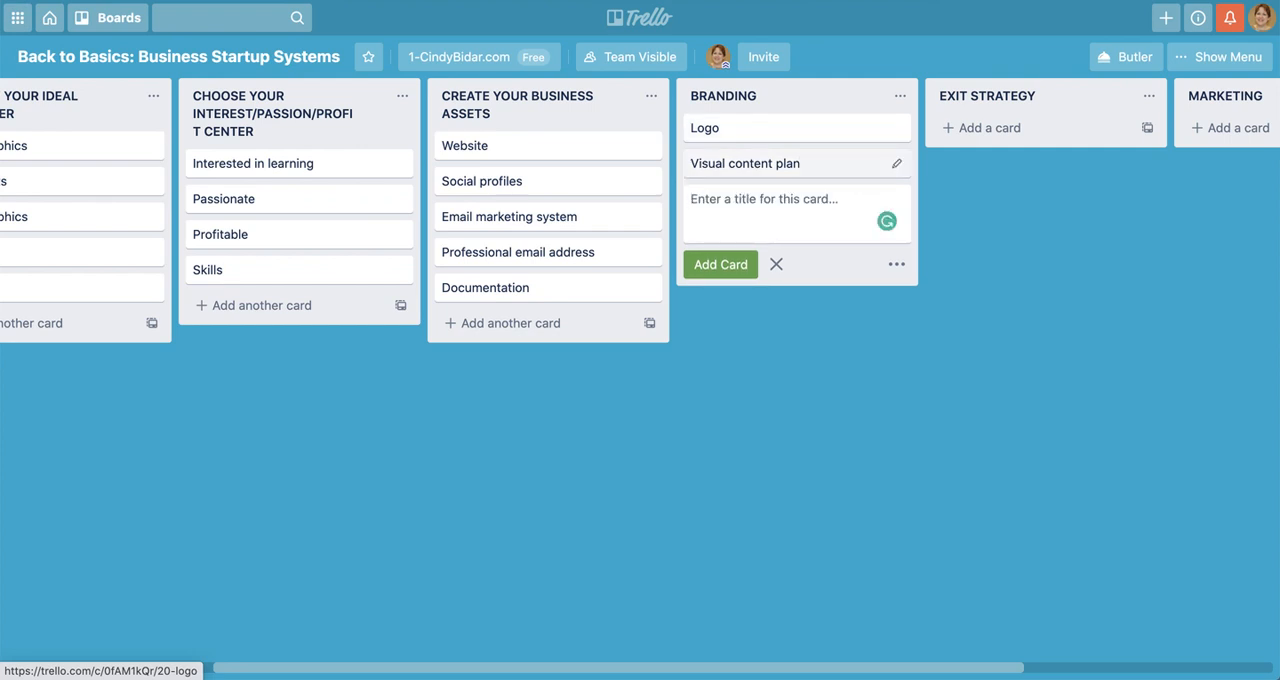
# Add a card titled "Fonts and colors" to the BRANDING list and finish adding cards there
pyautogui.write('Fot')
pyautogui.press('BackSpace')
pyautogui.write('nts')
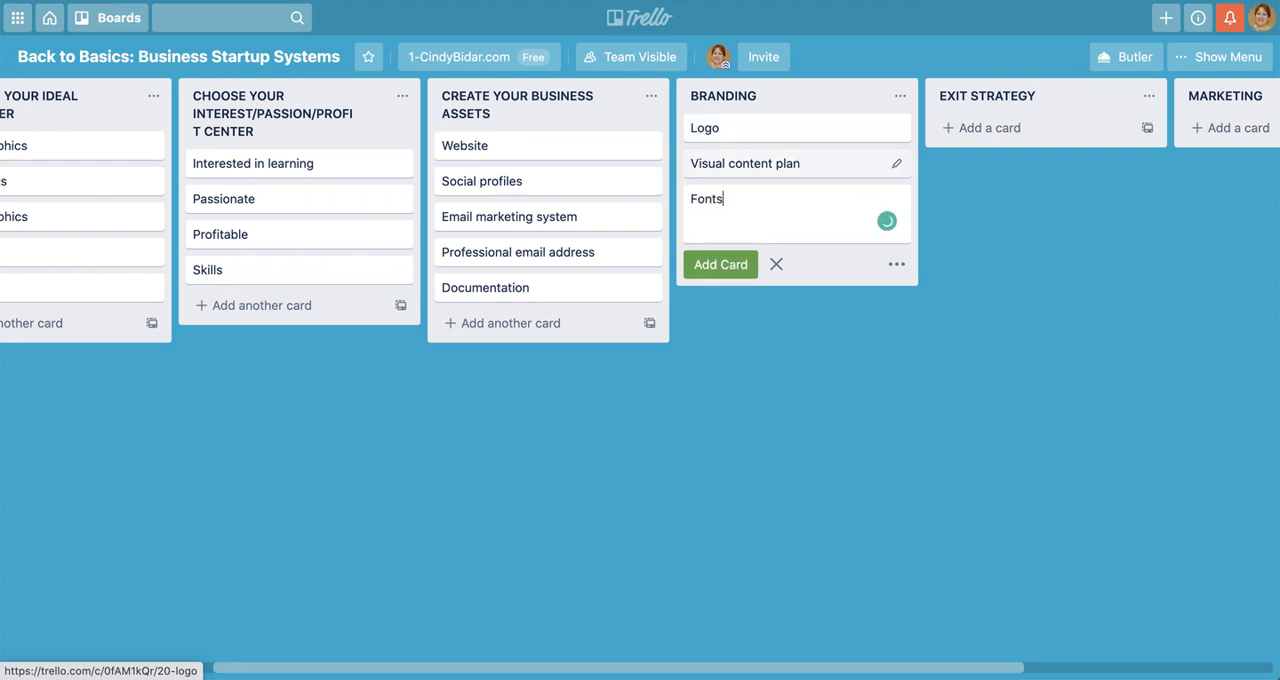
pyautogui.write(' and colors')
pyautogui.press('Return')
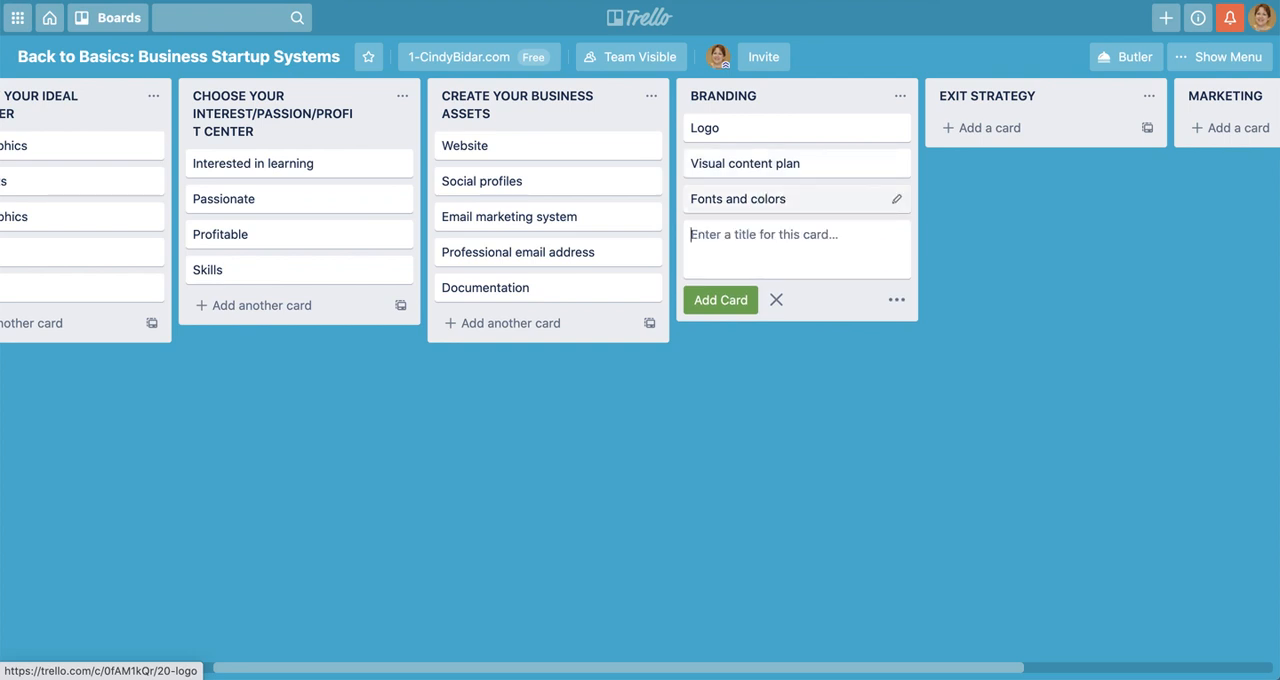
pyautogui.click(780, 298)
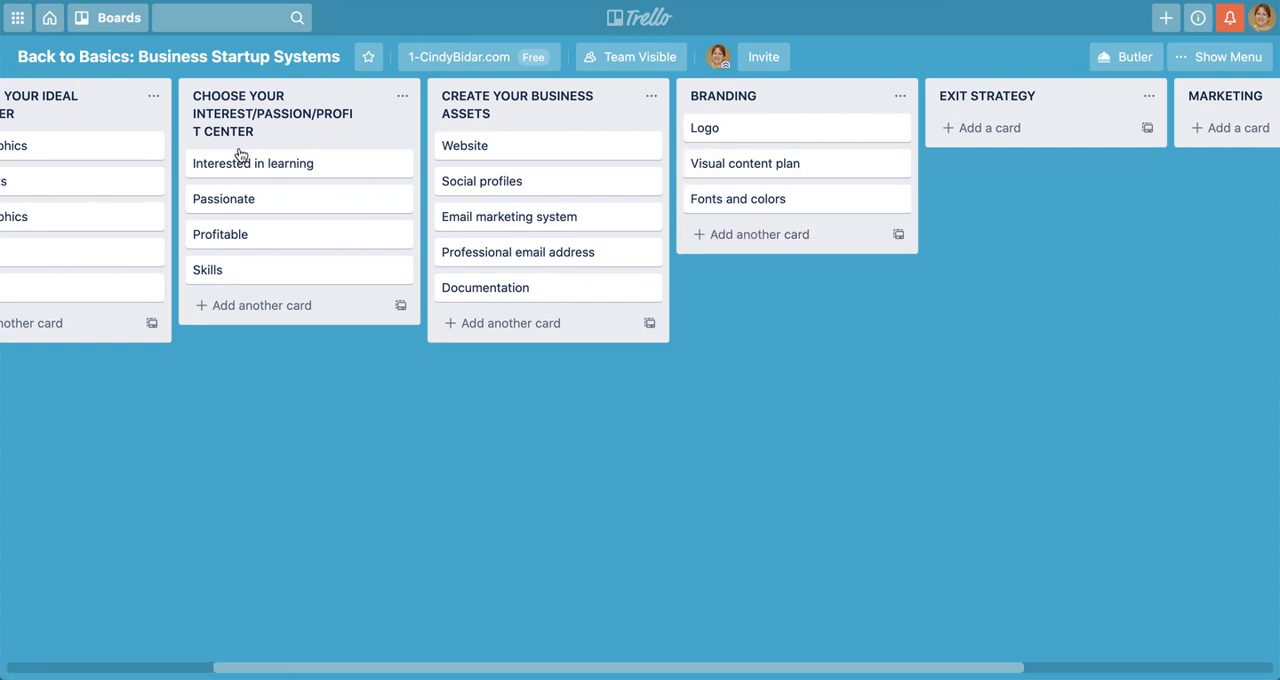
# Add a card titled "Document processes" to the EXIT STRATEGY list
pyautogui.hscroll(-2, 279, 197)
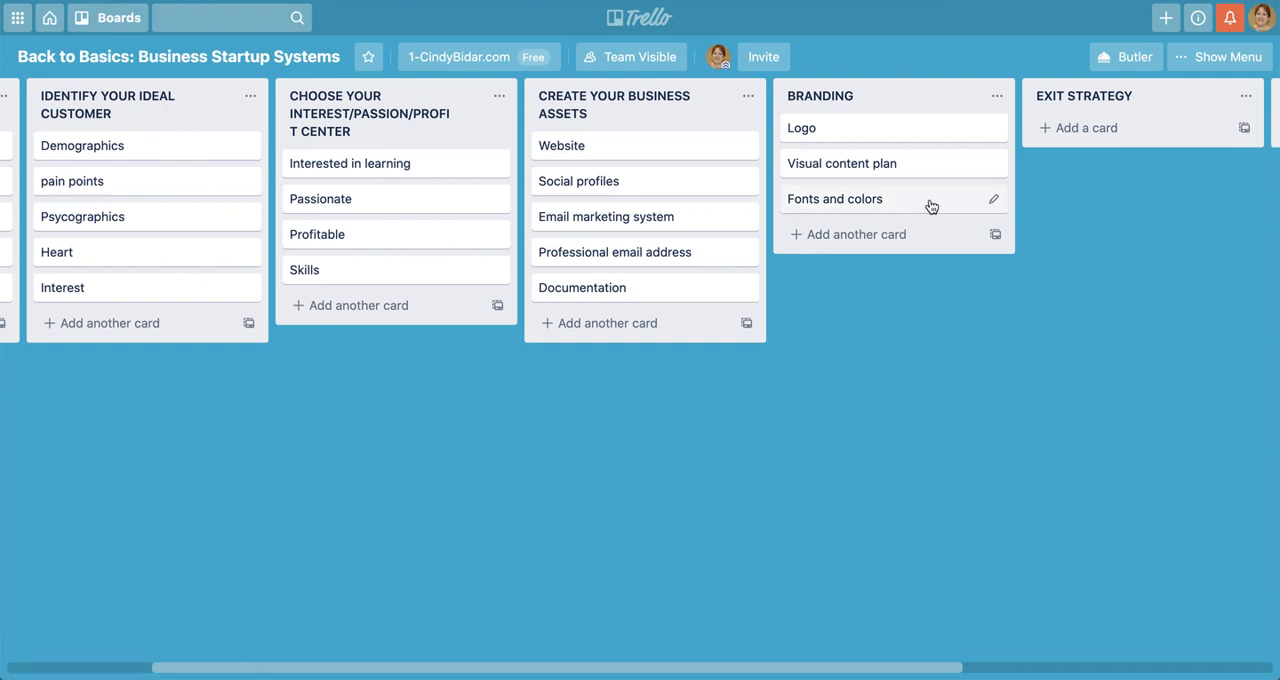
pyautogui.hscroll(5, 967, 380)
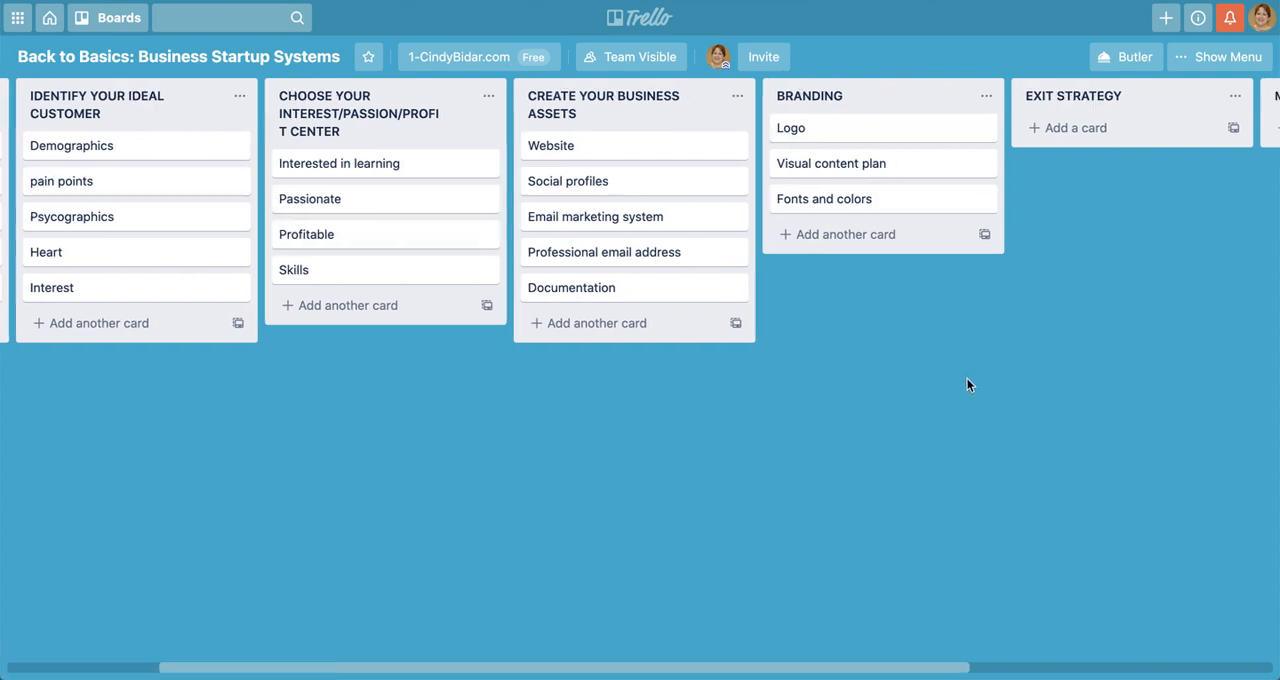
pyautogui.click(690, 130)
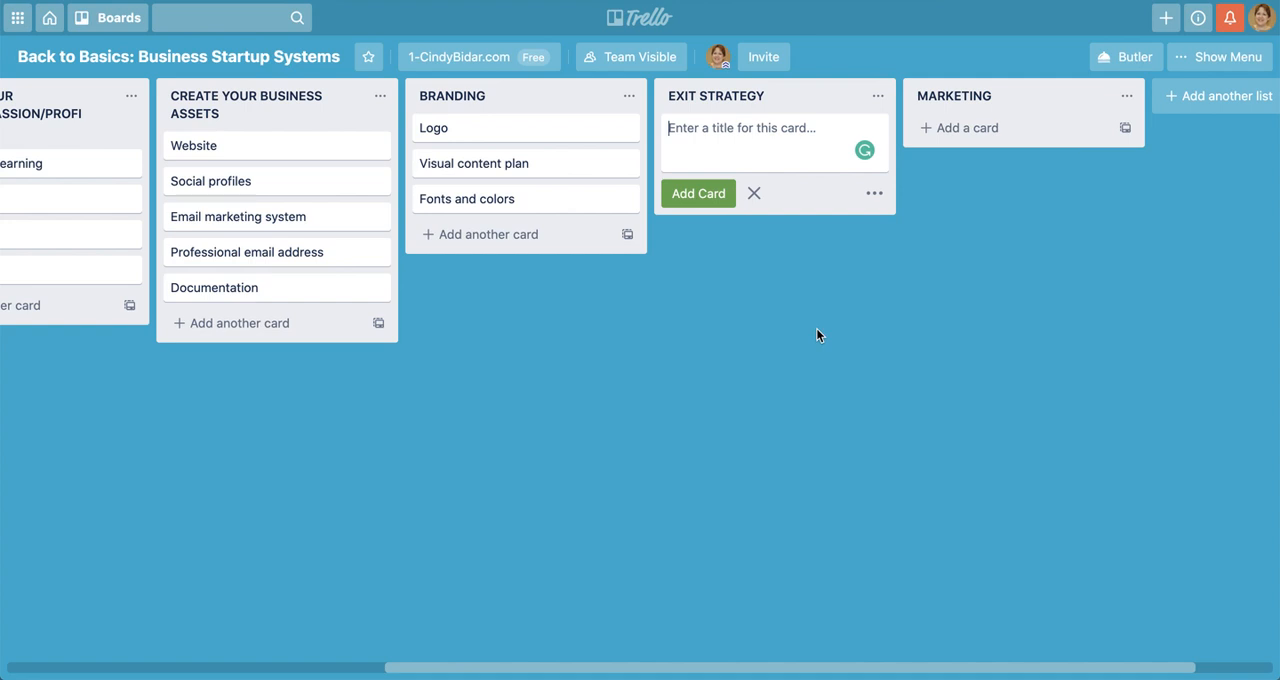
pyautogui.write('Do')
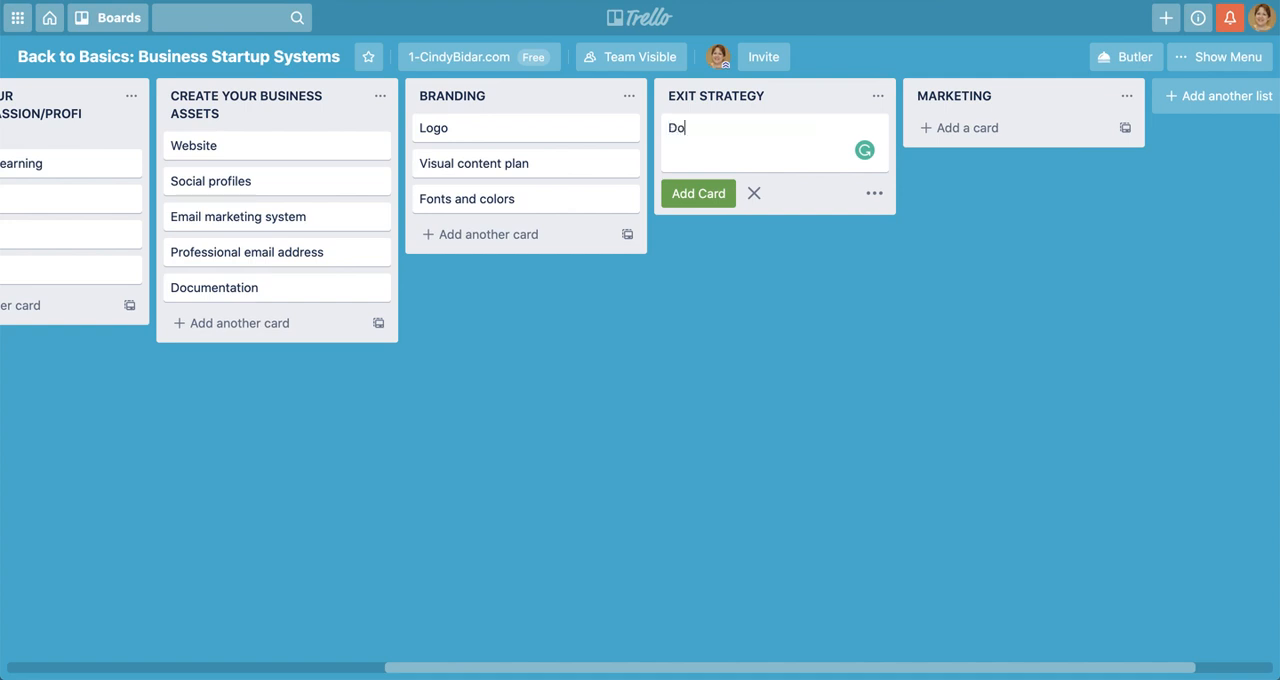
pyautogui.write('cument processes')
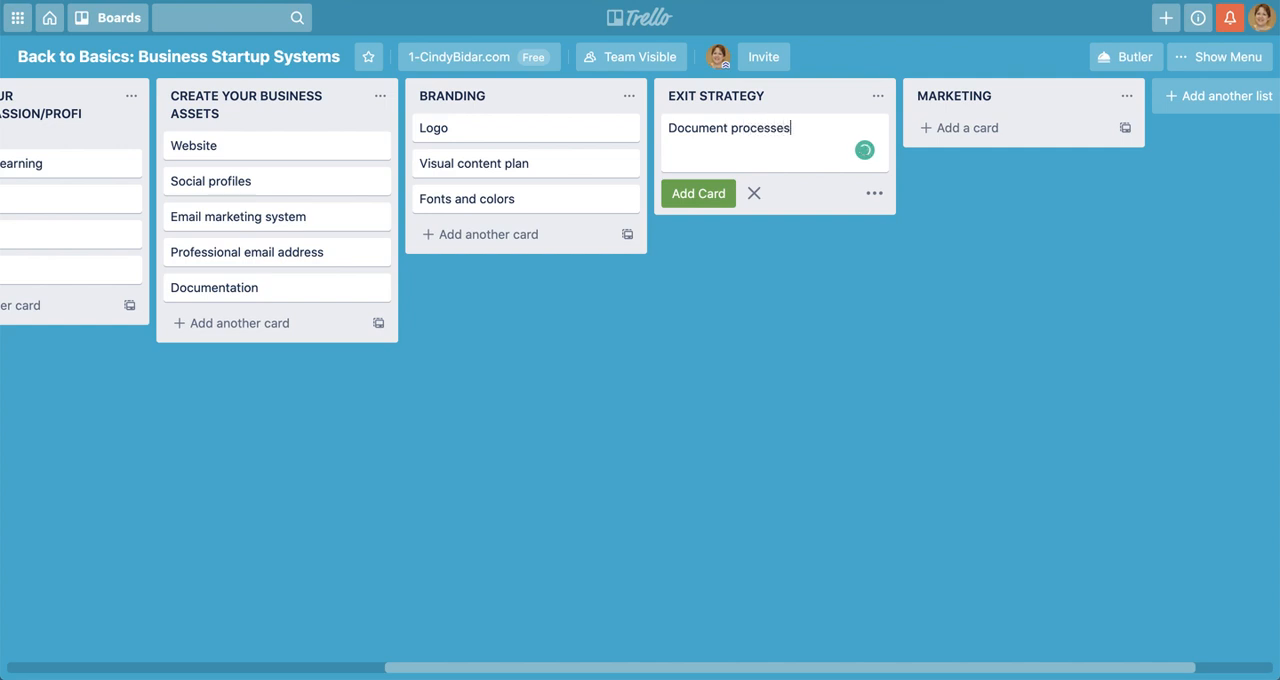
pyautogui.press('Return')
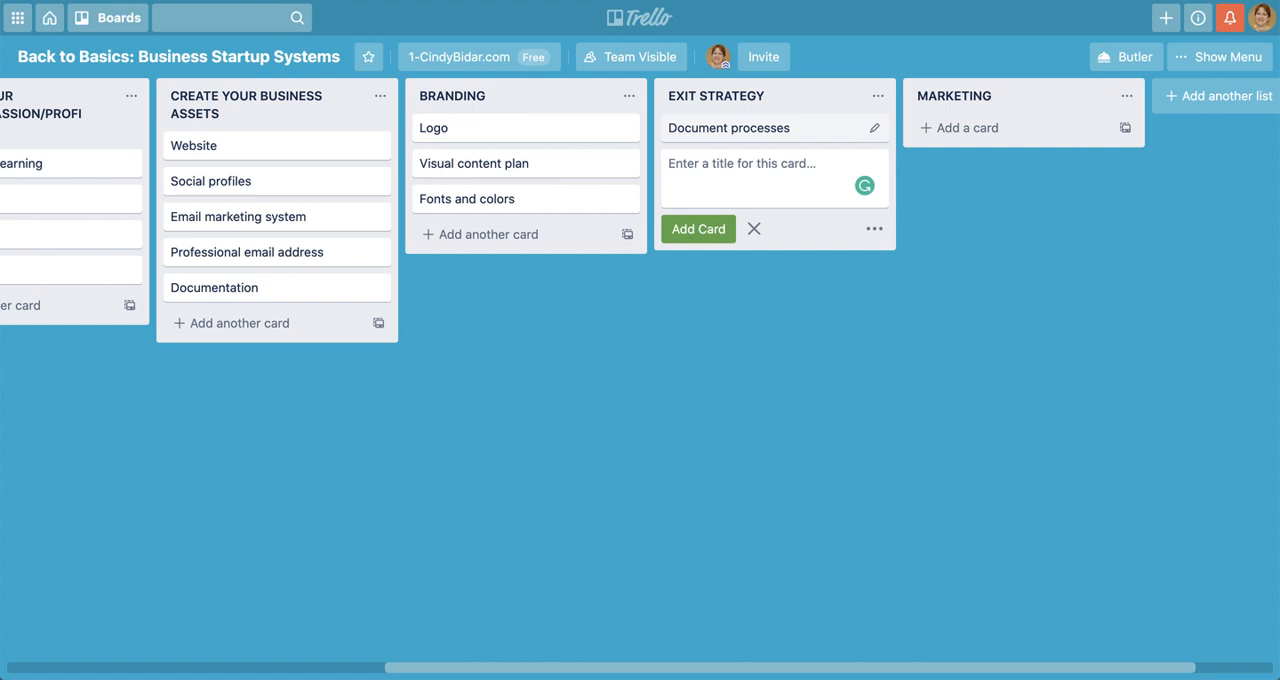
# Add a card titled "Separate business from personal" below "Document processes" and finish adding cards to the EXIT STRATEGY list
pyautogui.write('Sepa')
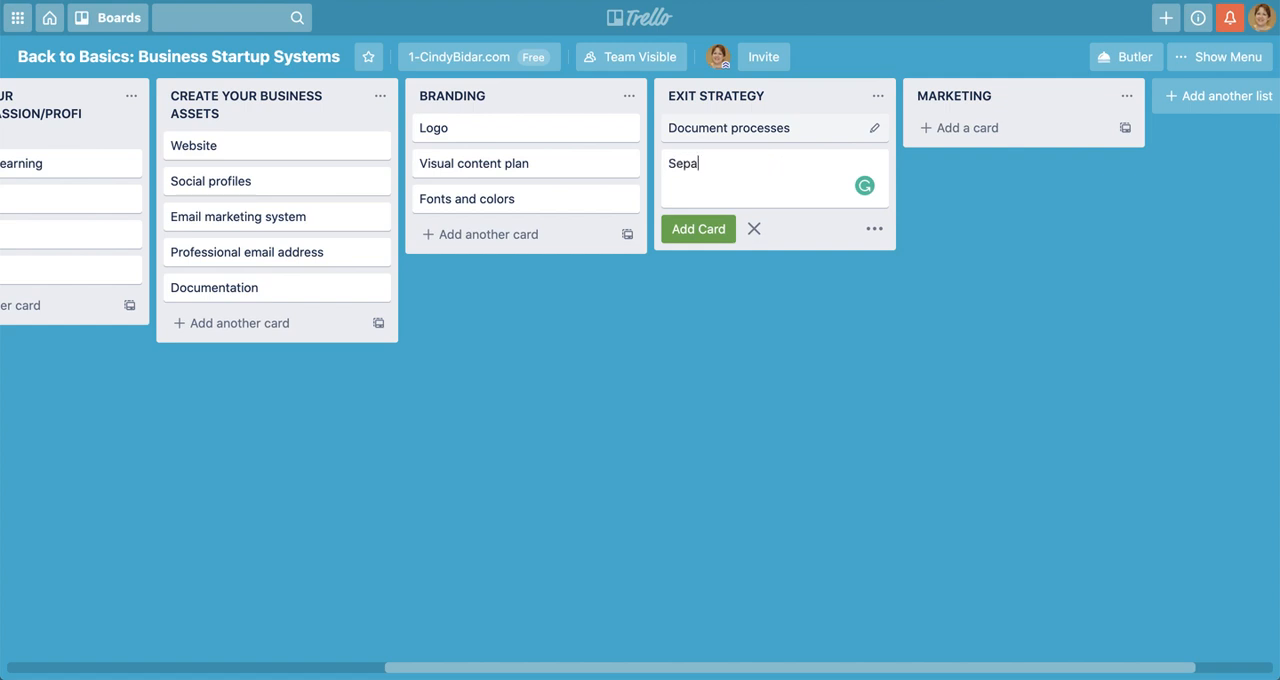
pyautogui.write('rate business from personal')
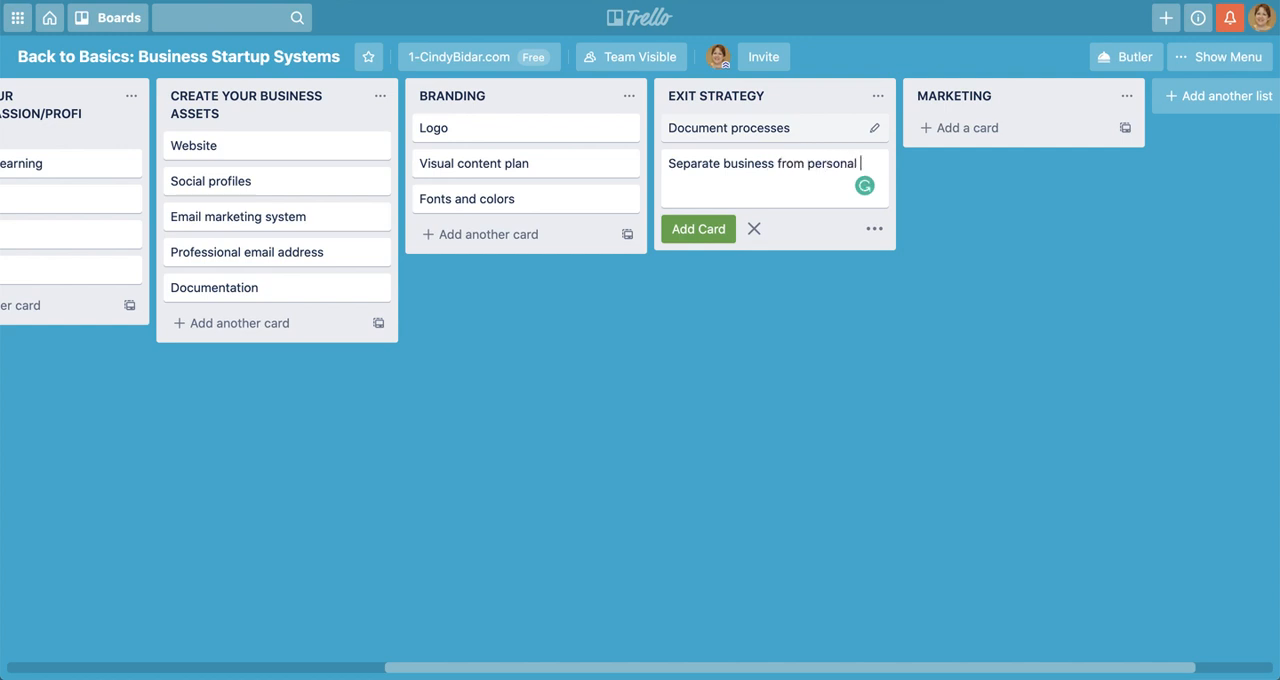
pyautogui.press('Return')
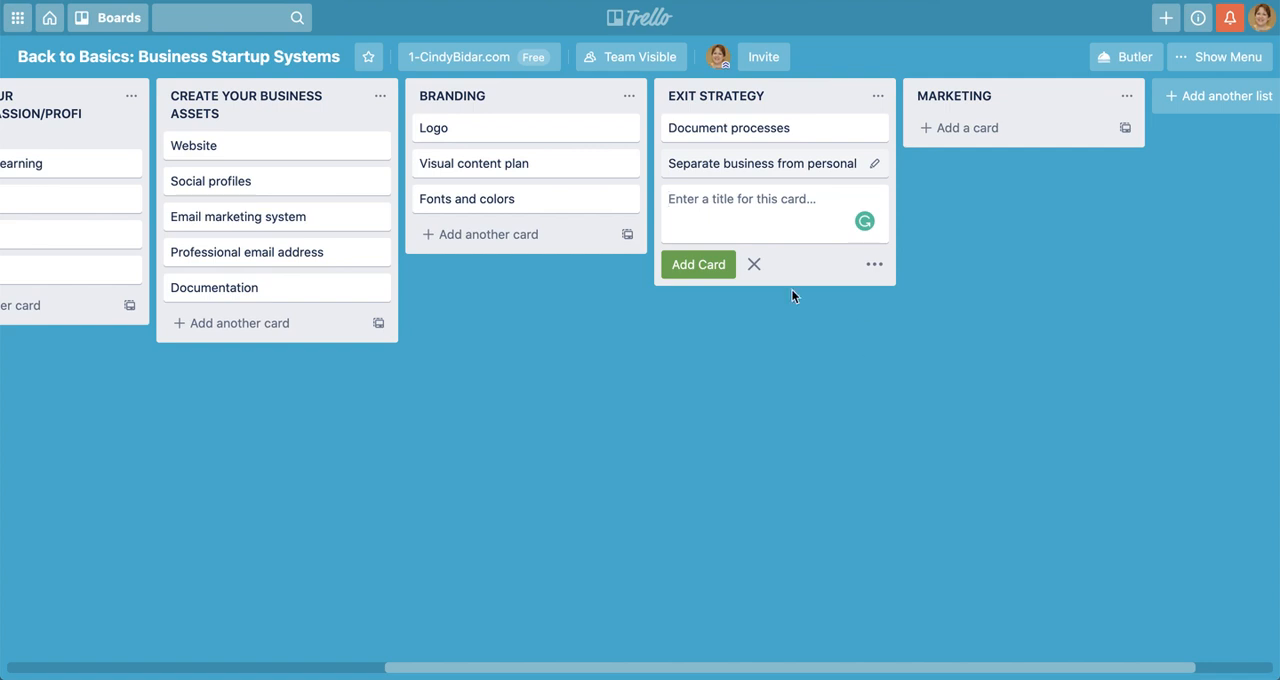
pyautogui.click(754, 264)
# Add a card titled "Word of mouth" to the MARKETING list
pyautogui.click(960, 125)
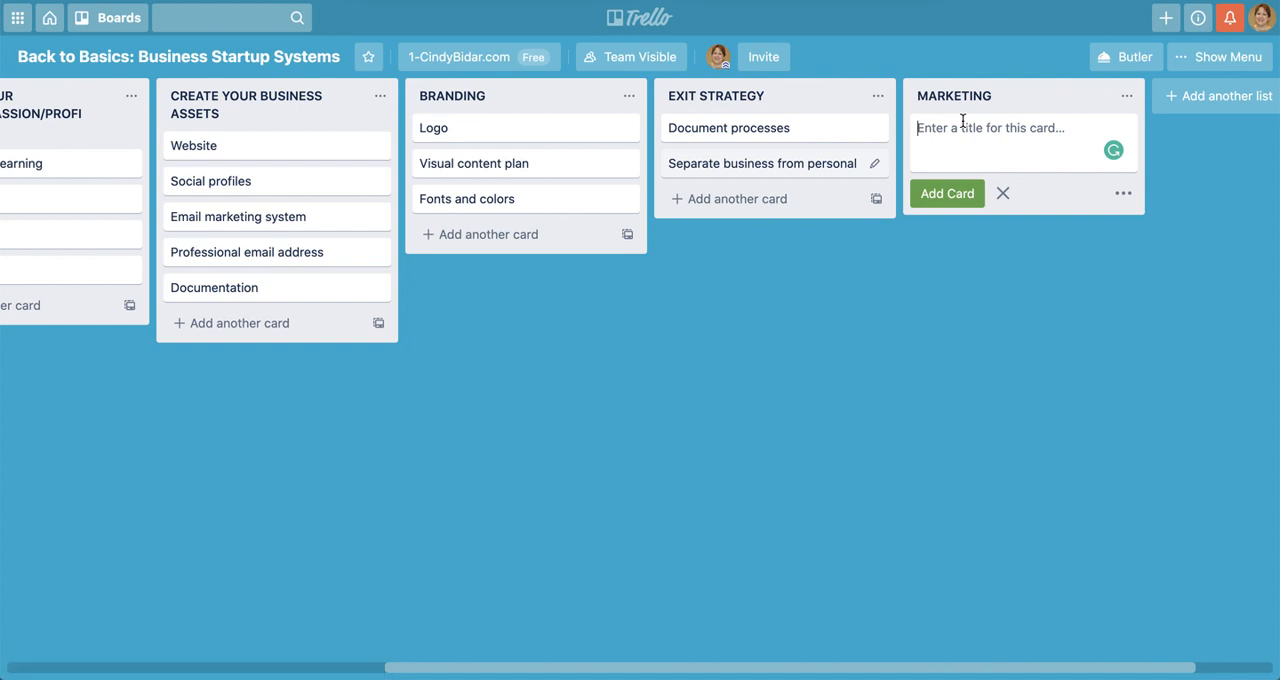
pyautogui.write('Wo')
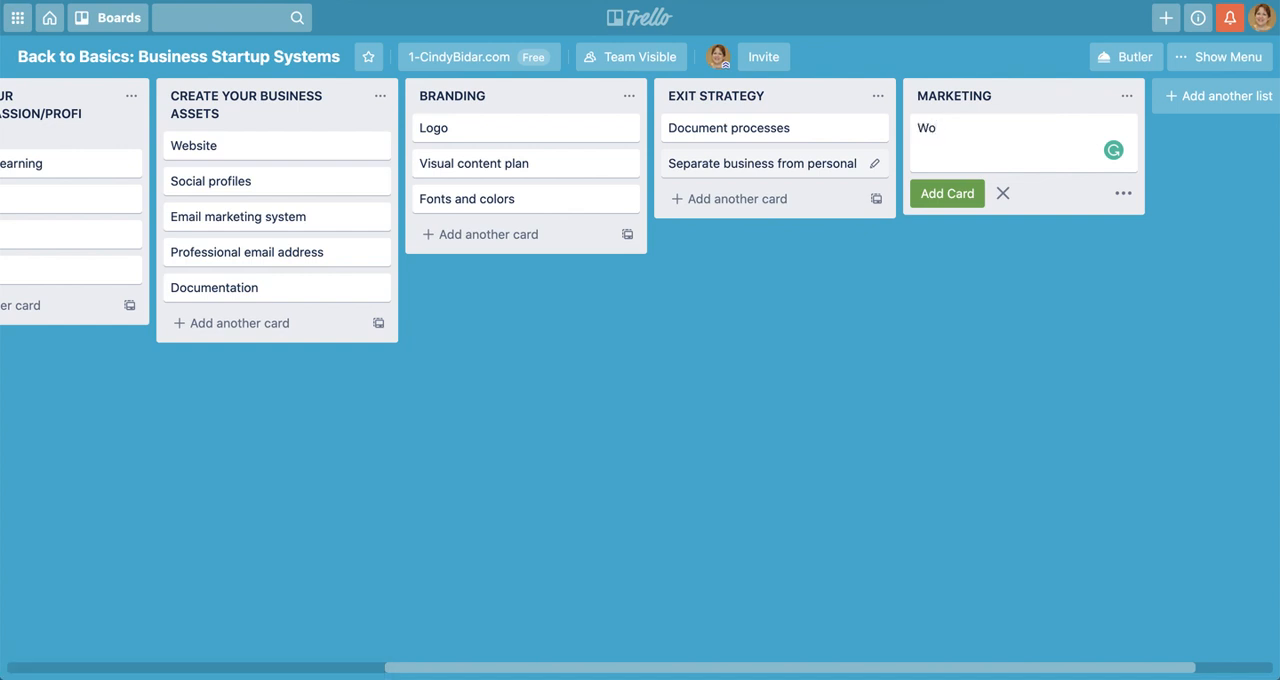
pyautogui.write('rd of mouth')
pyautogui.press('Return')
# Add a card titled "Paid ads" below the "Word of mouth" card
pyautogui.write('A')
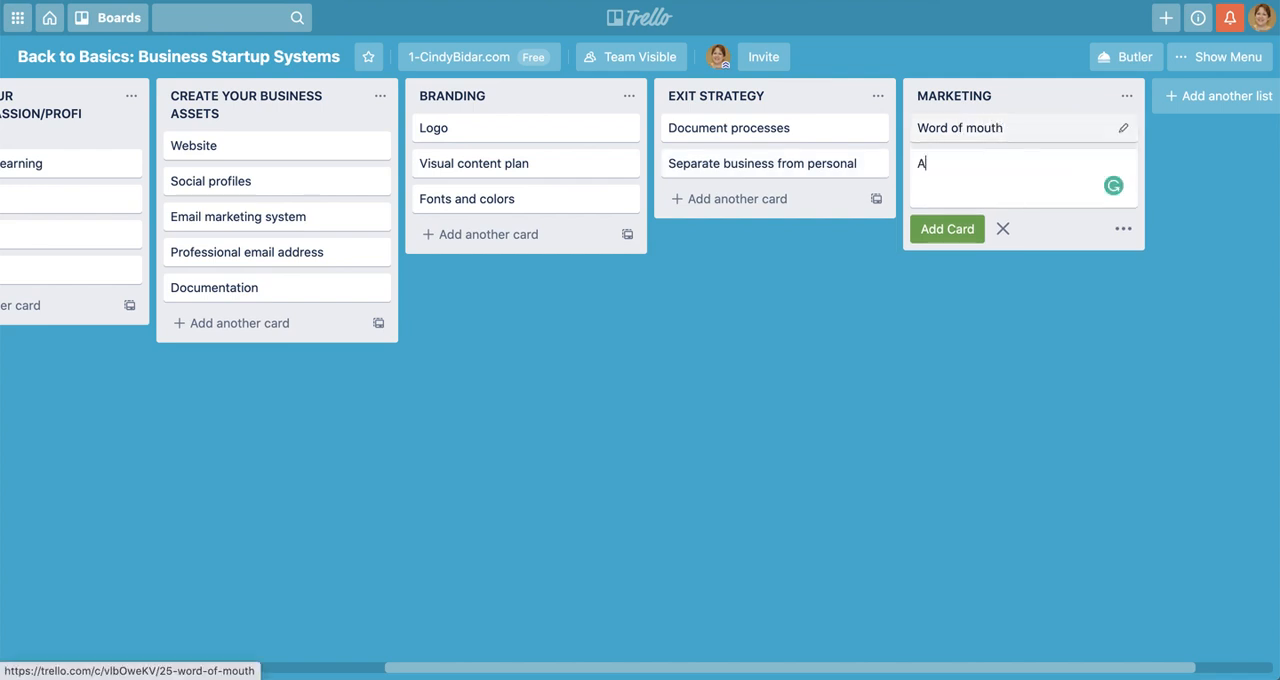
pyautogui.press('BackSpace')
pyautogui.write('Paid ads')
pyautogui.press('Return')
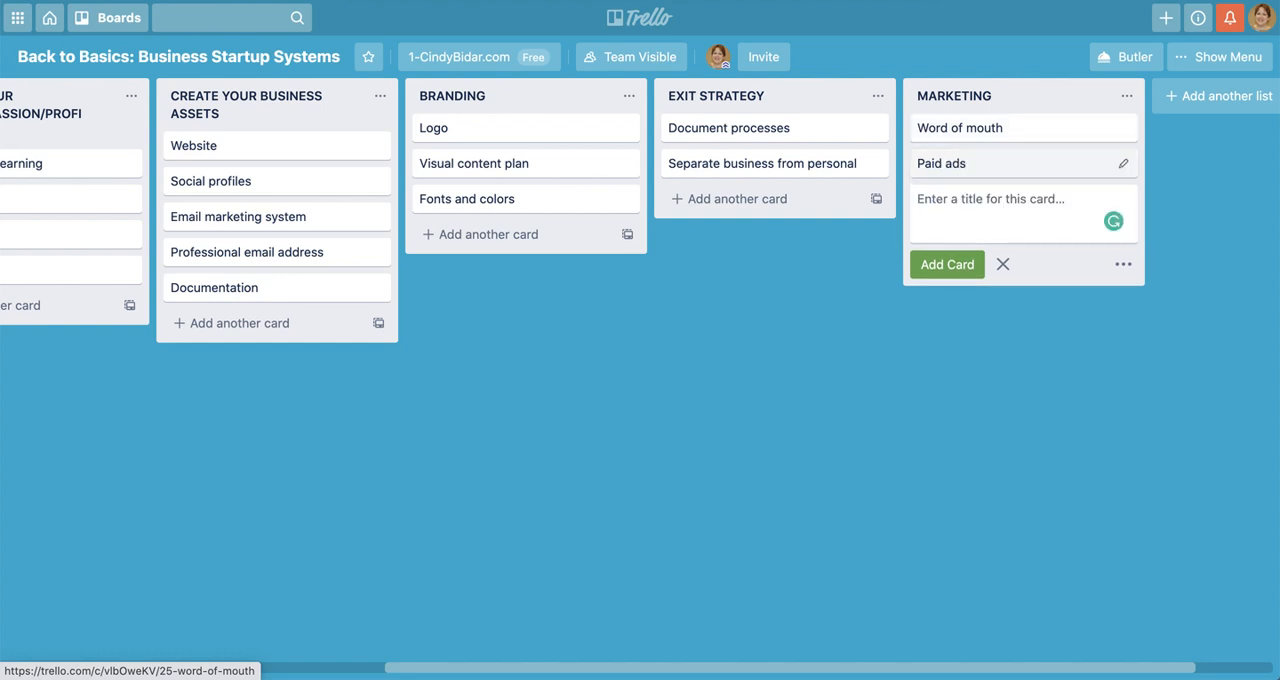
# Add the cards "Content marketing" and "Video marketing" to the MARKETING list and finish adding cards there
pyautogui.write('Content ')
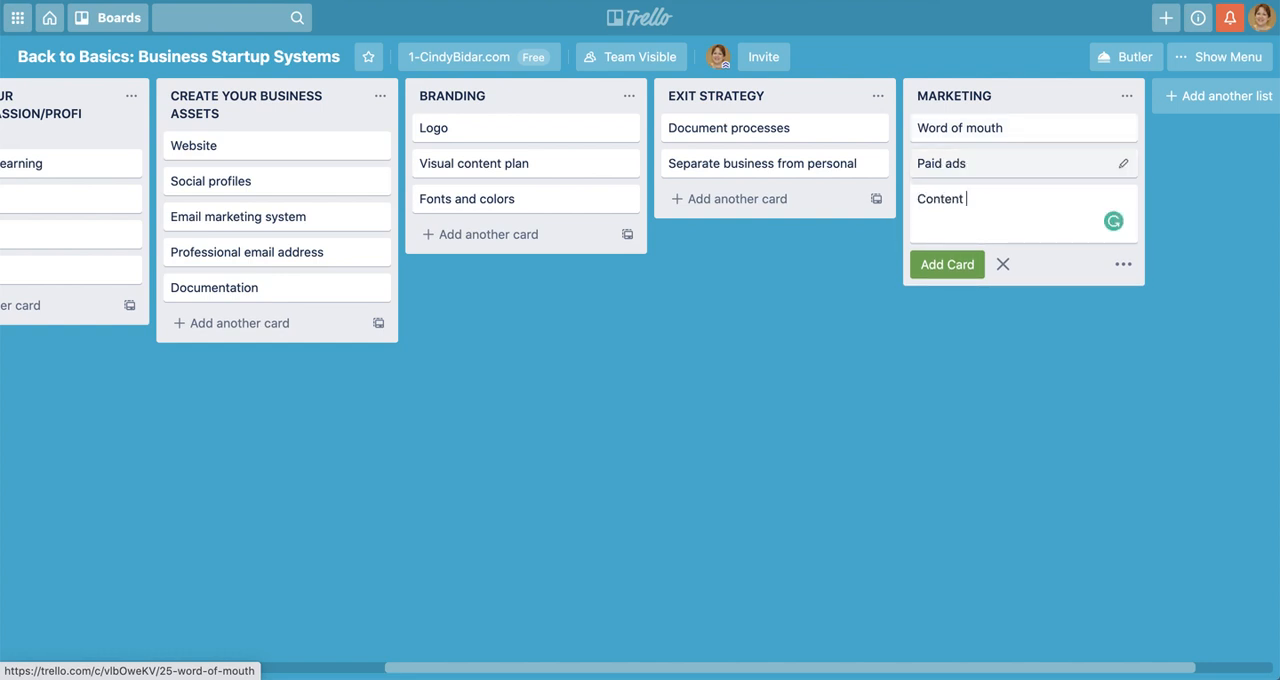
pyautogui.write('marketing')
pyautogui.press('Return')
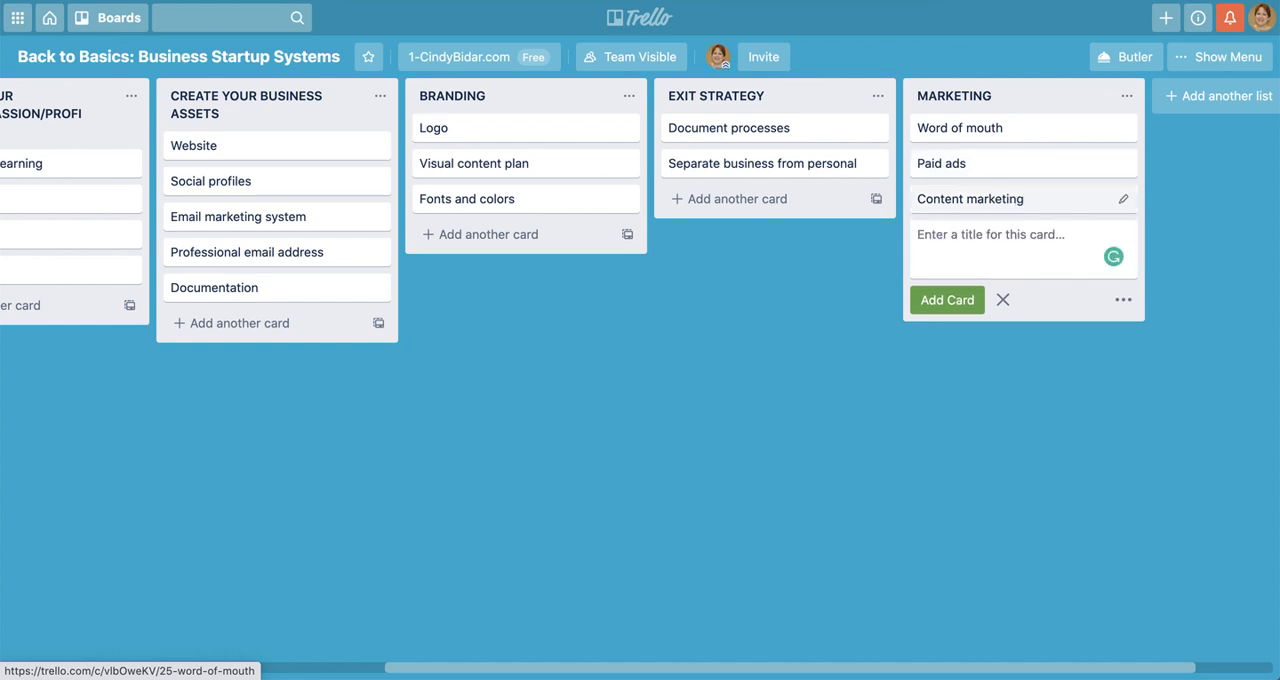
pyautogui.write('V')
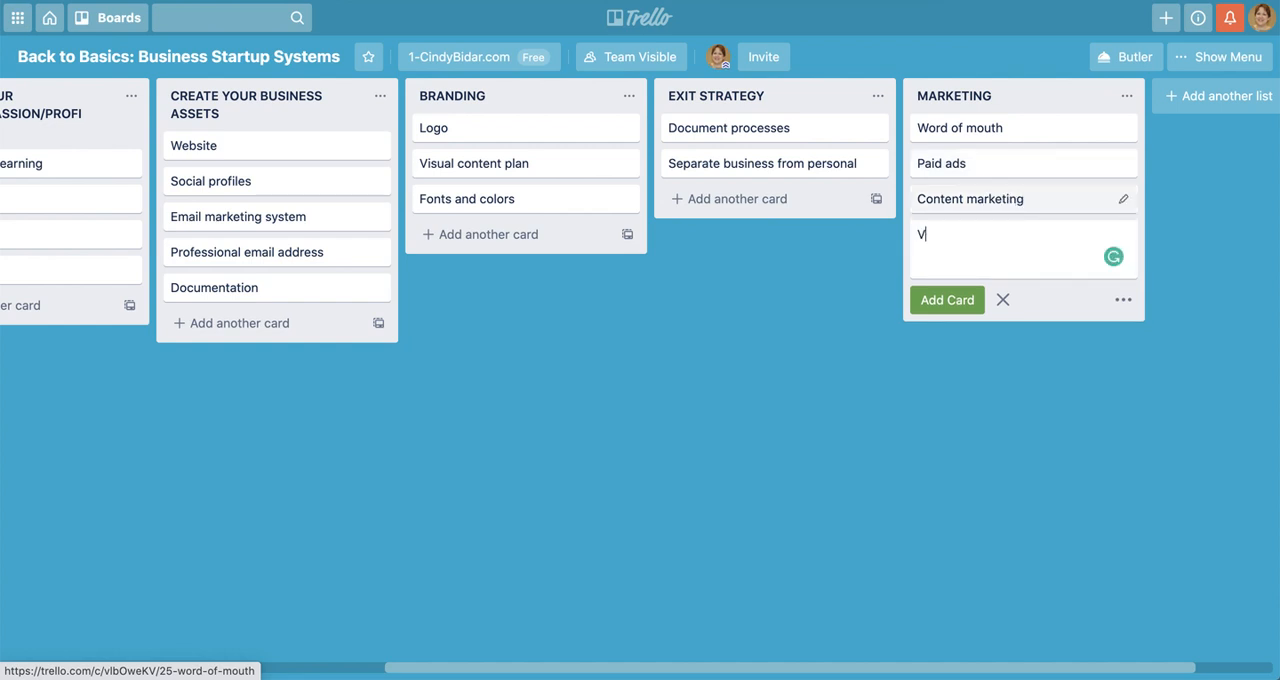
pyautogui.write('ideo marketing')
pyautogui.press('Return')
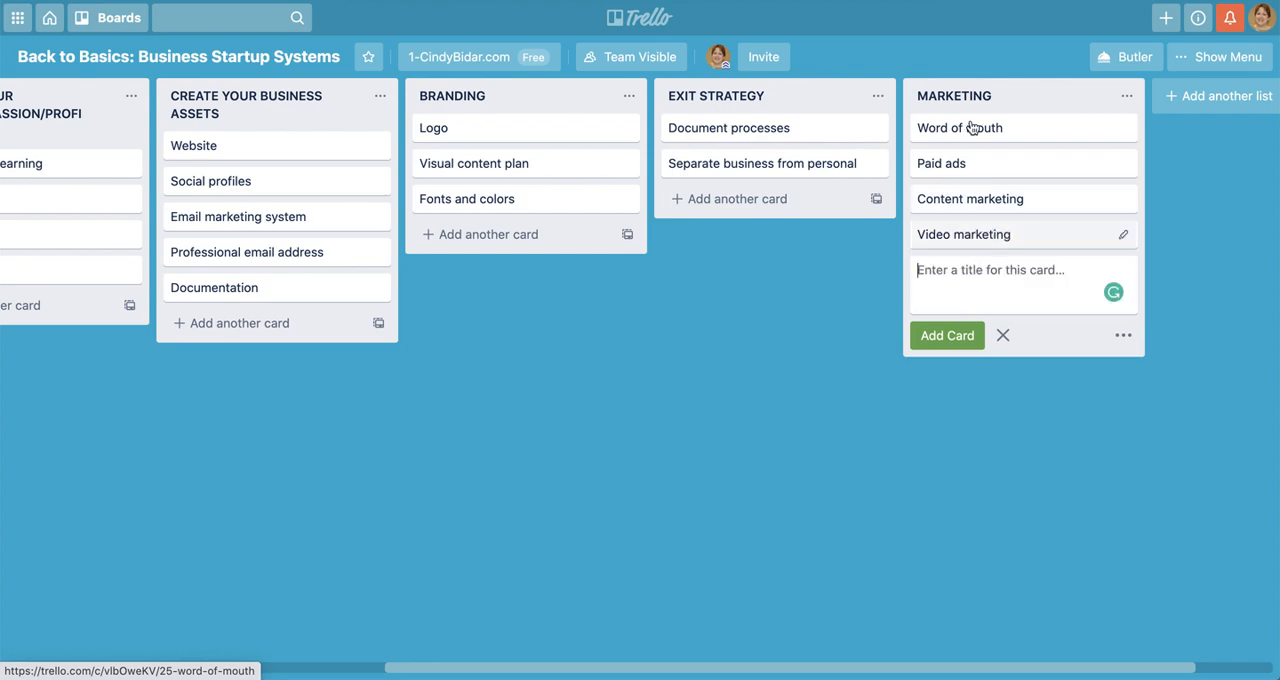
pyautogui.click(1003, 334)
# Insert a new list named "IDEAS" in front of the CHOOSING YOUR BUSINESS MODEL list
pyautogui.hscroll(-10, 724, 440)
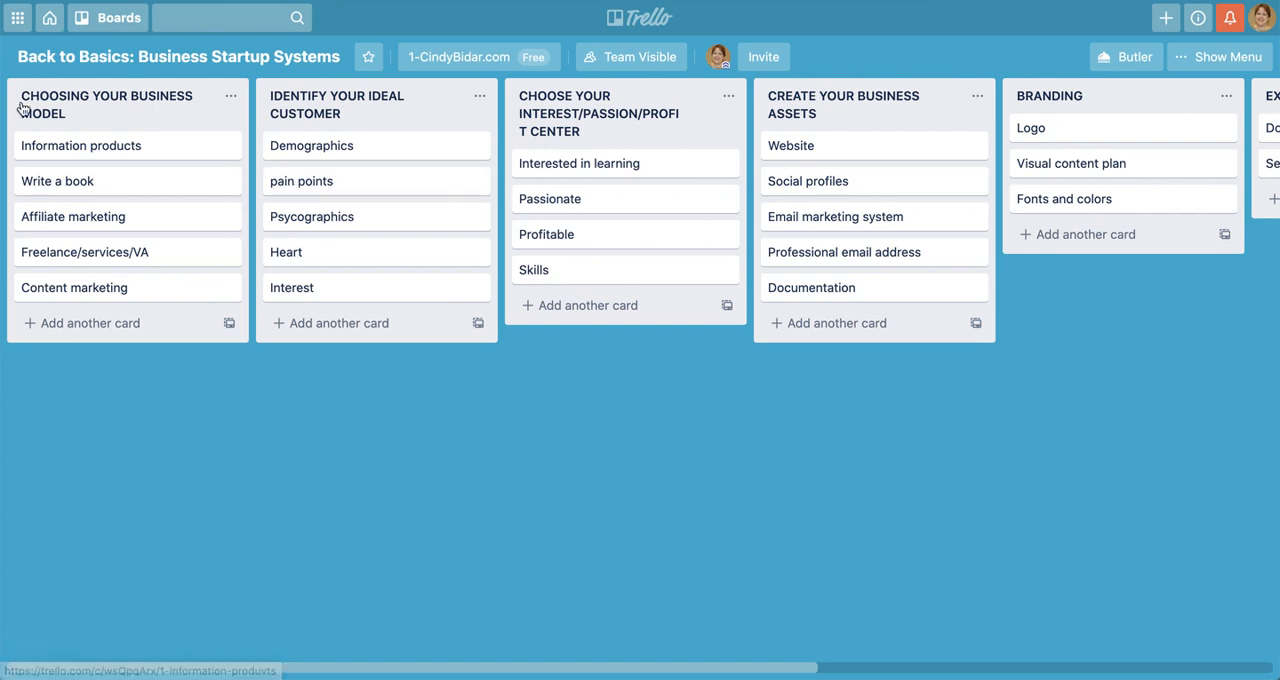
pyautogui.doubleClick(3, 130)
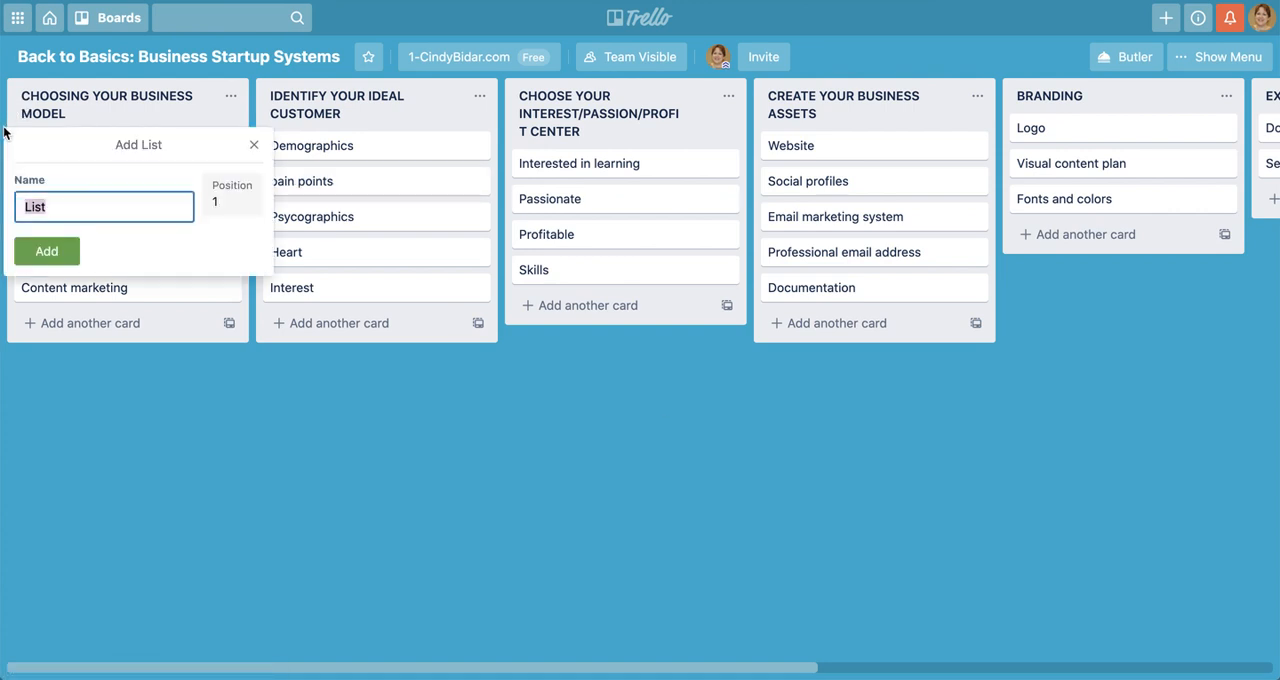
pyautogui.write('IDEAS')
pyautogui.press('Return')
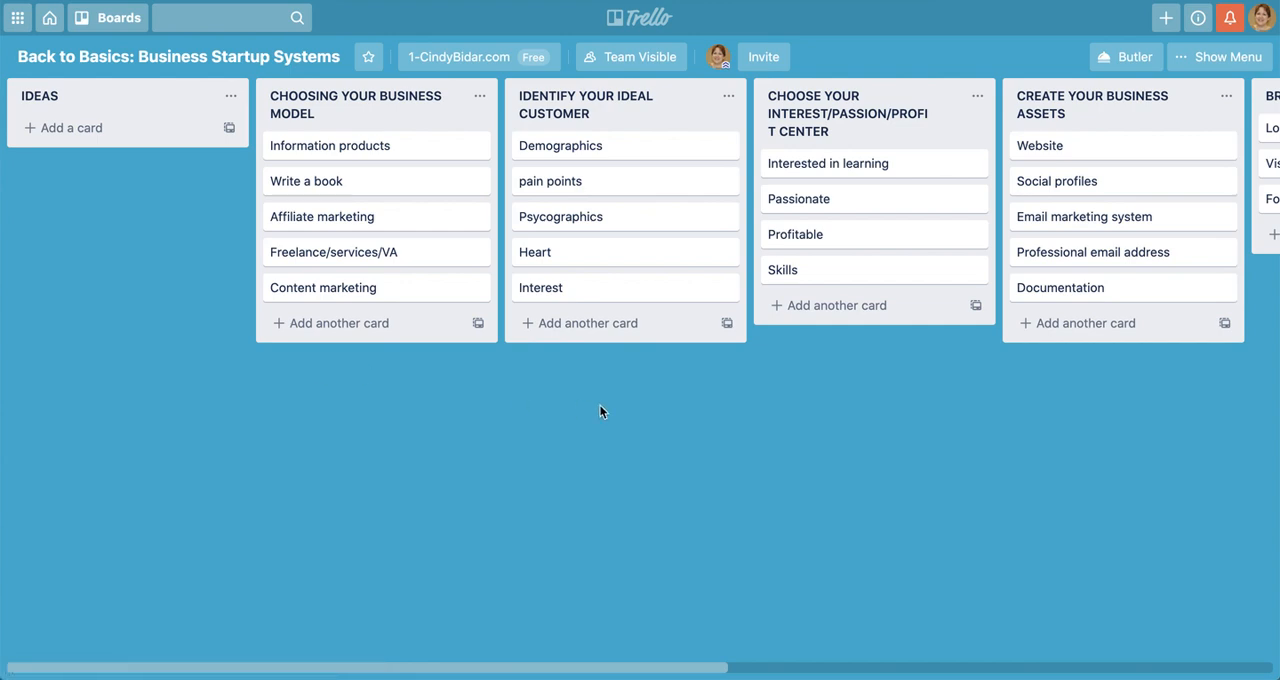
# Add a card titled "ASSETS" to the end of the CHOOSING YOUR BUSINESS MODEL list
pyautogui.hscroll(6, 929, 352)
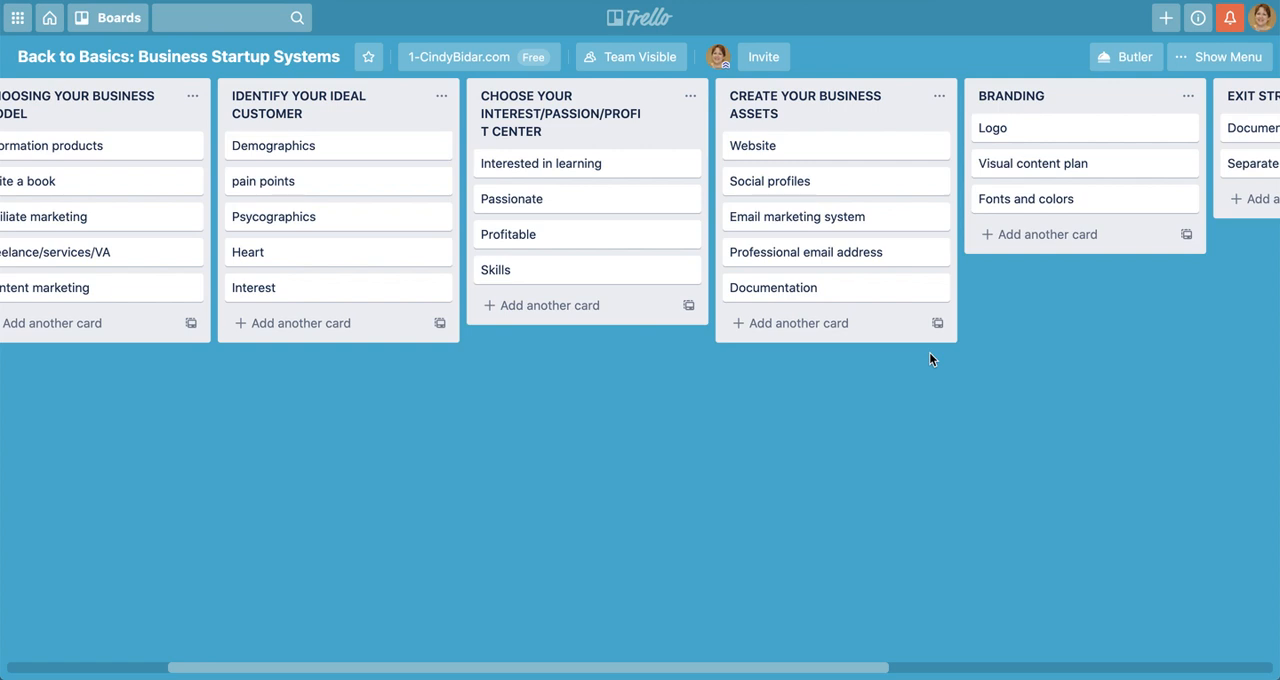
pyautogui.hscroll(-6, 929, 357)
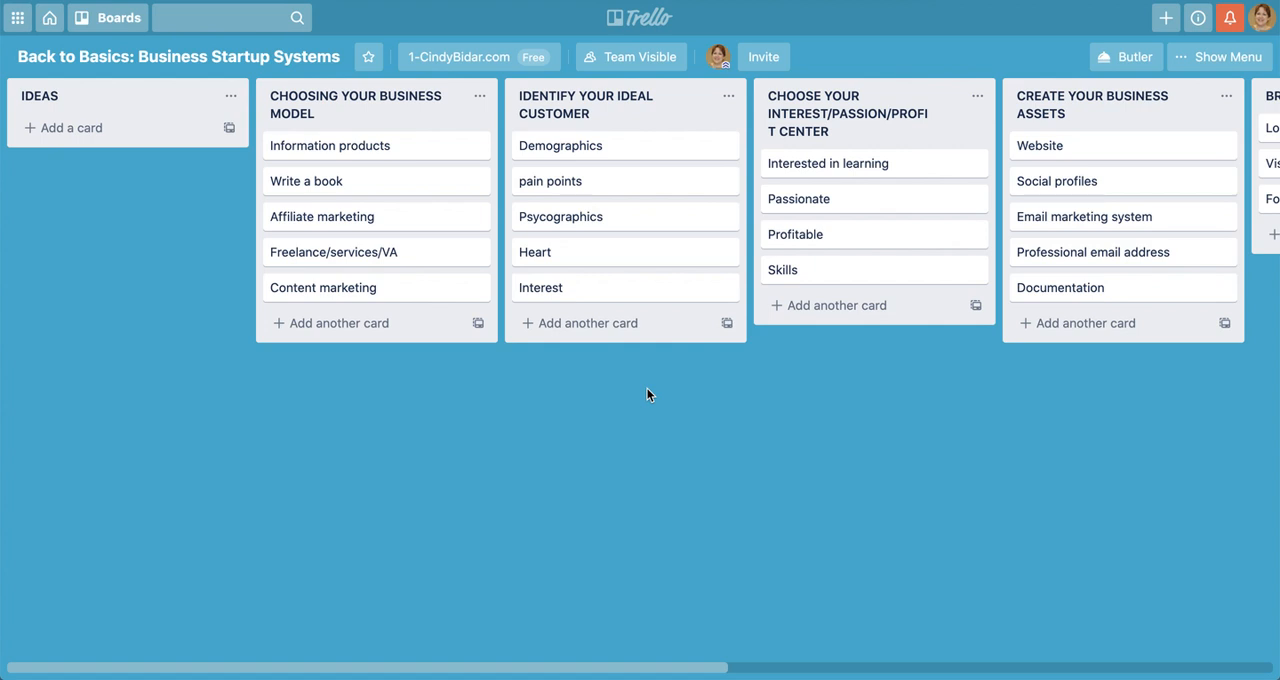
pyautogui.click(331, 325)
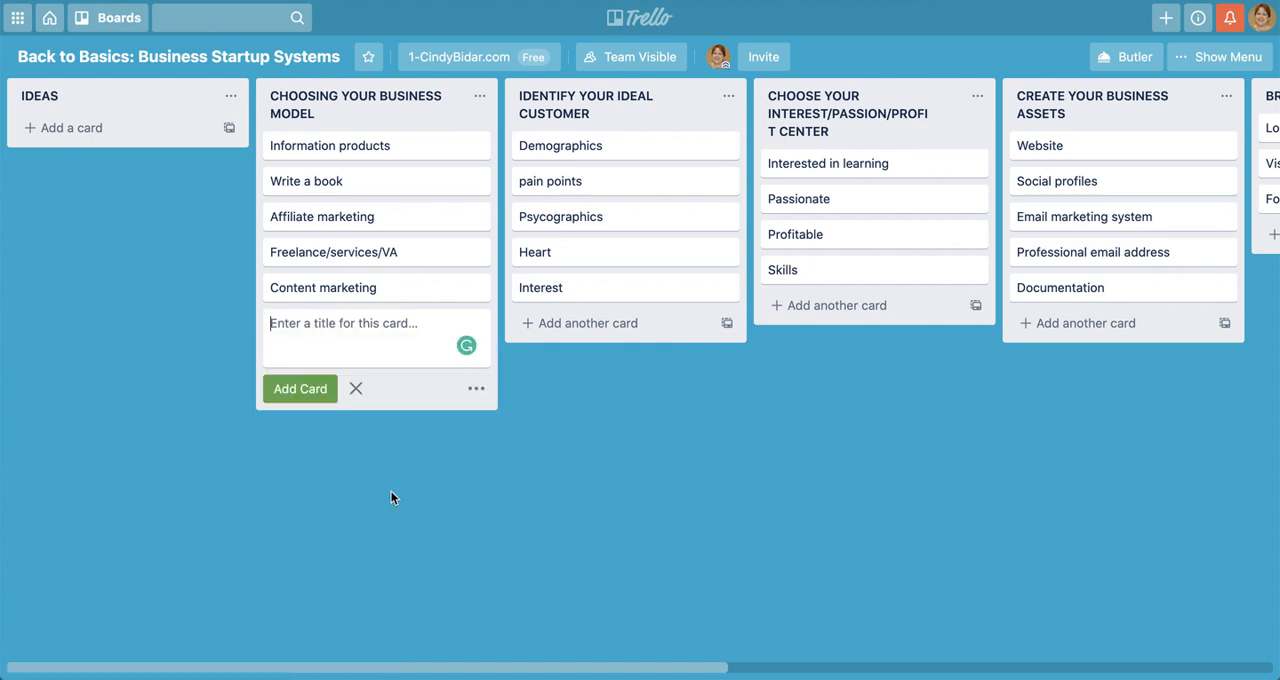
pyautogui.write('ASSETS')
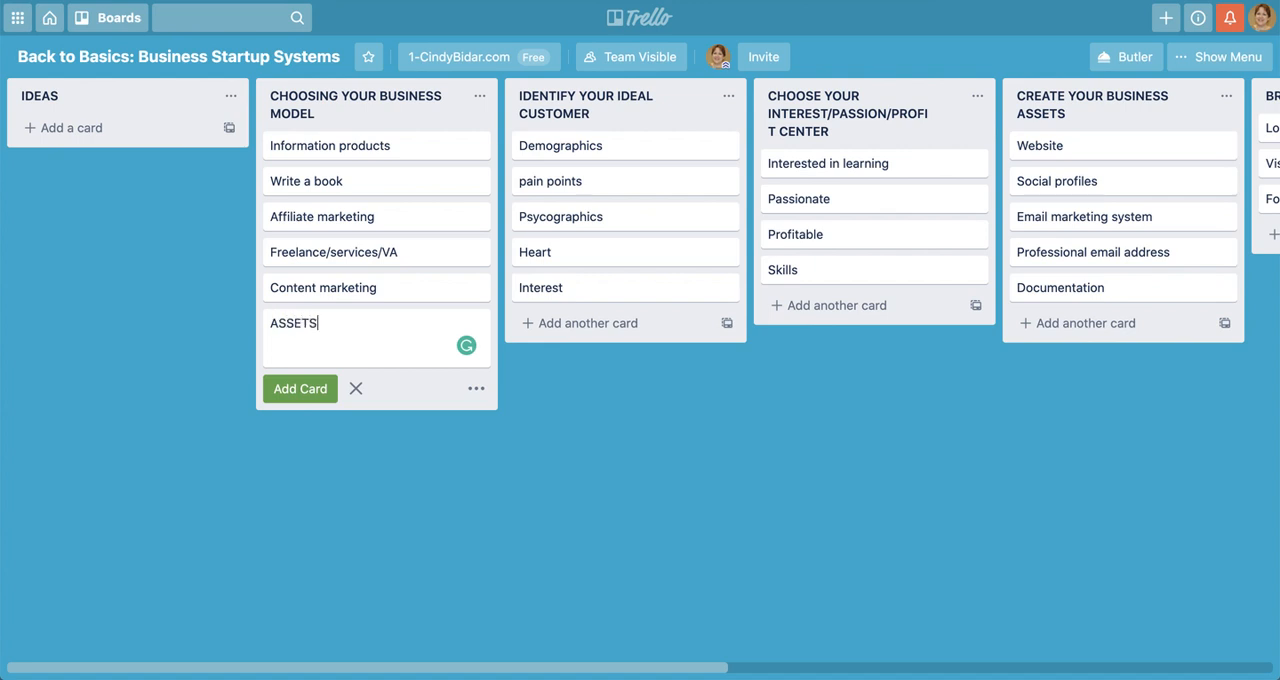
pyautogui.click(348, 507)
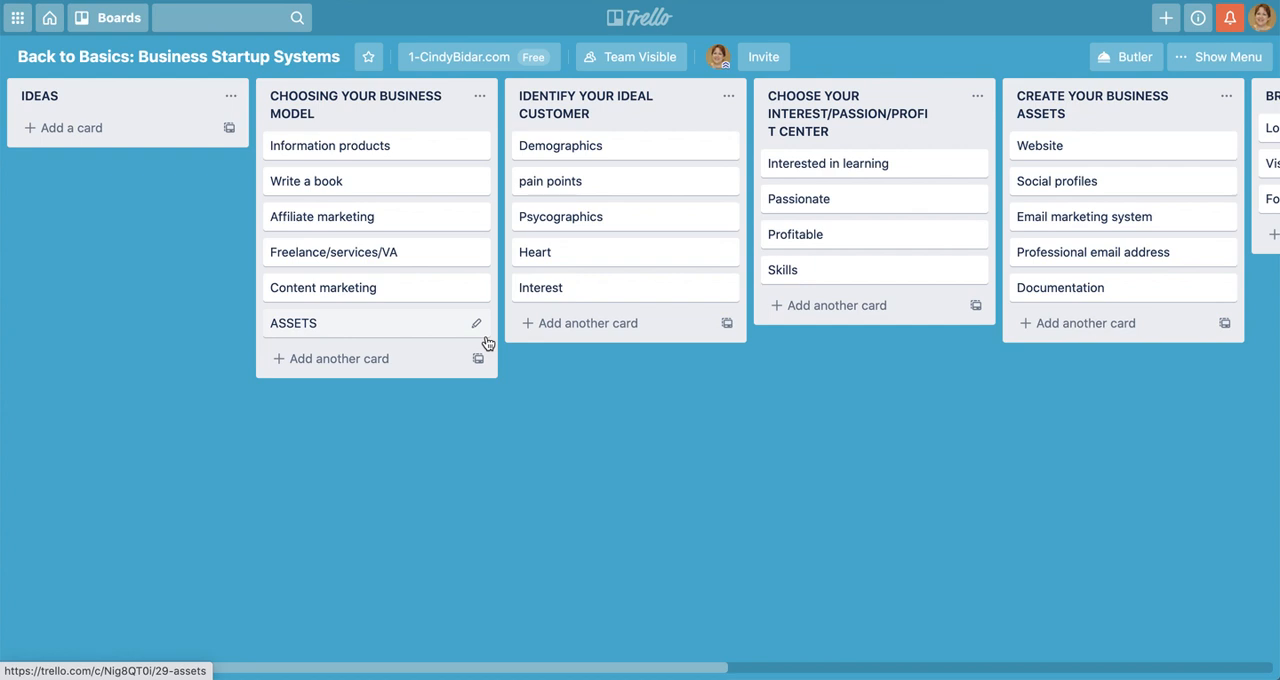
# Start the description of the ASSETS card under CHOOSING YOUR BUSINESS MODEL with "Decision matrix to help people decide which business model - maybe an assessment?"
pyautogui.click(349, 330)
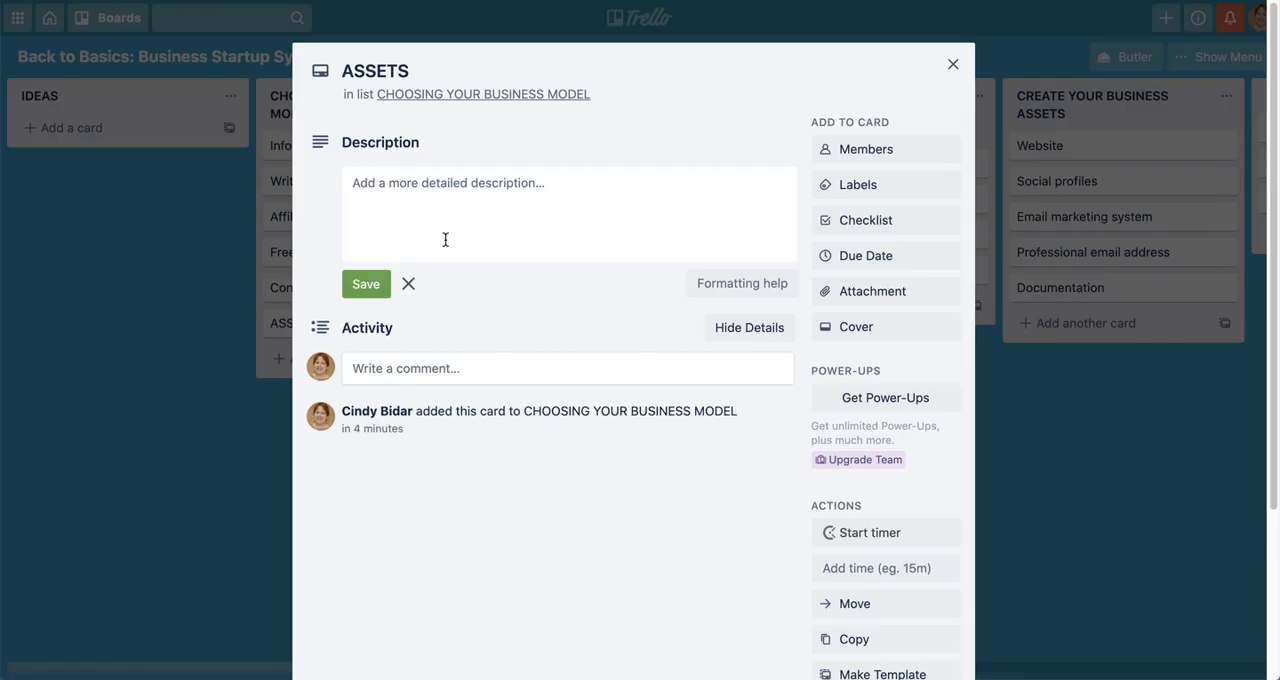
pyautogui.click(485, 186)
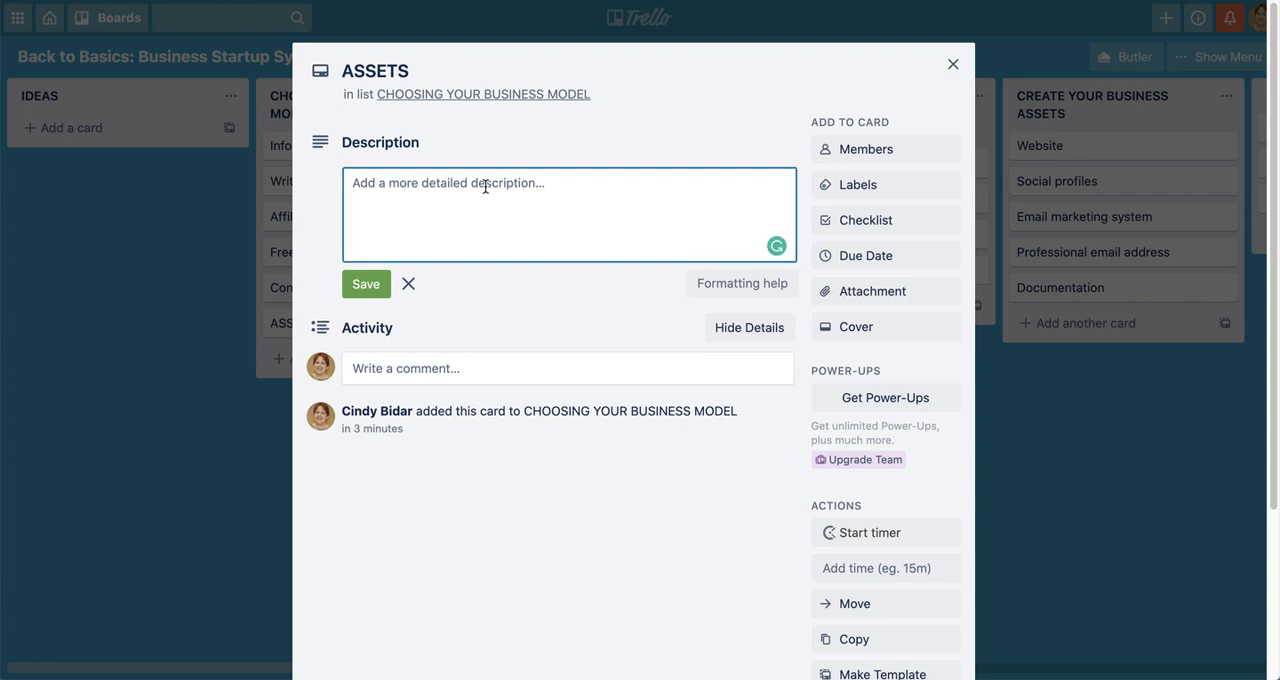
pyautogui.write('DEDI')
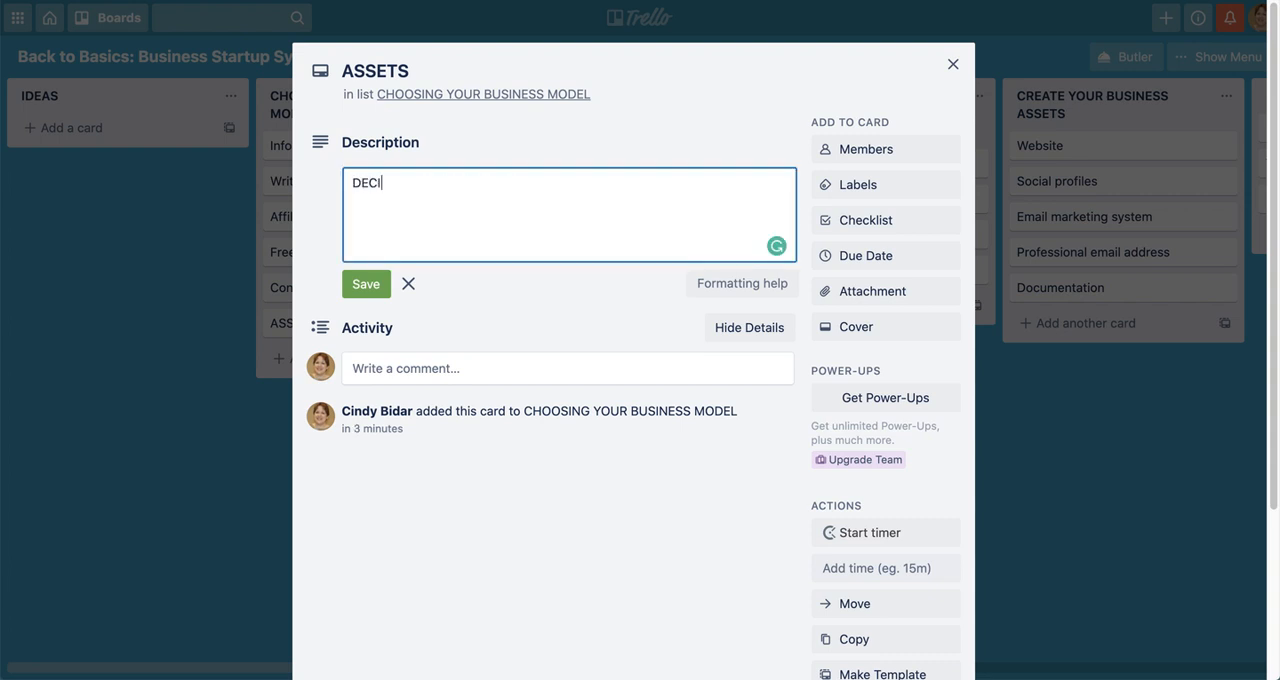
pyautogui.press('BackSpace')
pyautogui.press('BackSpace')
pyautogui.press('BackSpace')
pyautogui.write('ecision matrix to help')
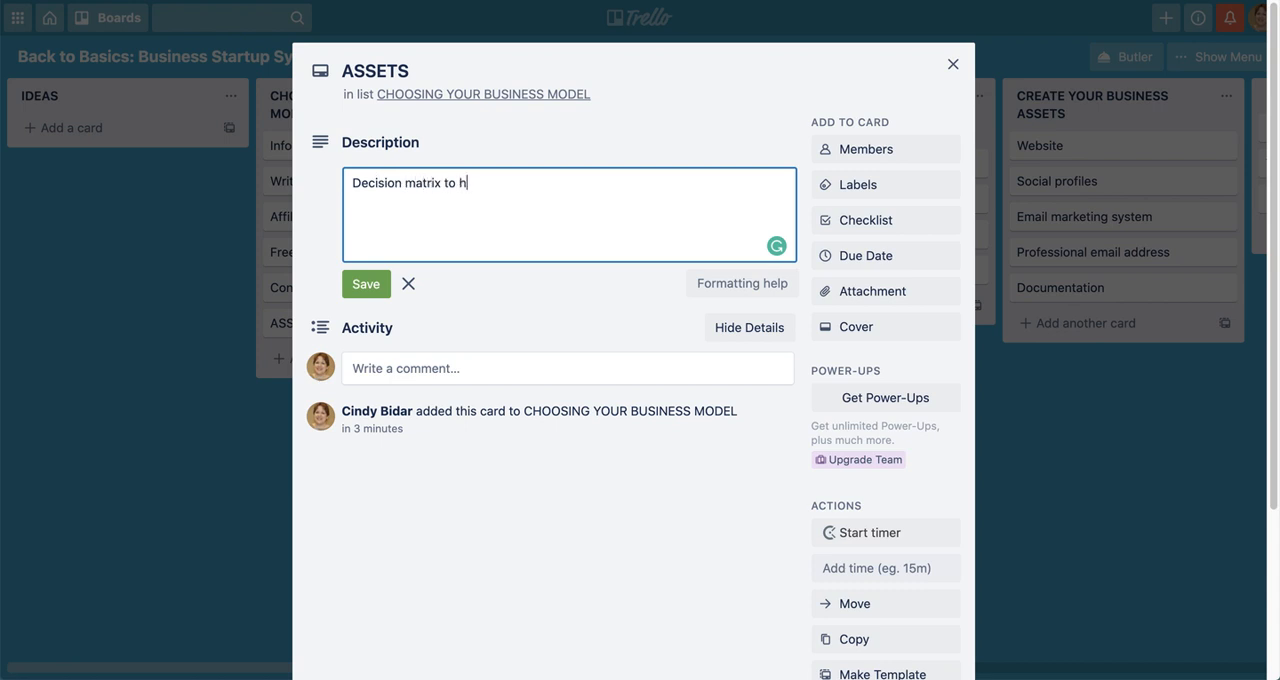
pyautogui.press('BackSpace')
pyautogui.press('BackSpace')
pyautogui.write('lp people decides')
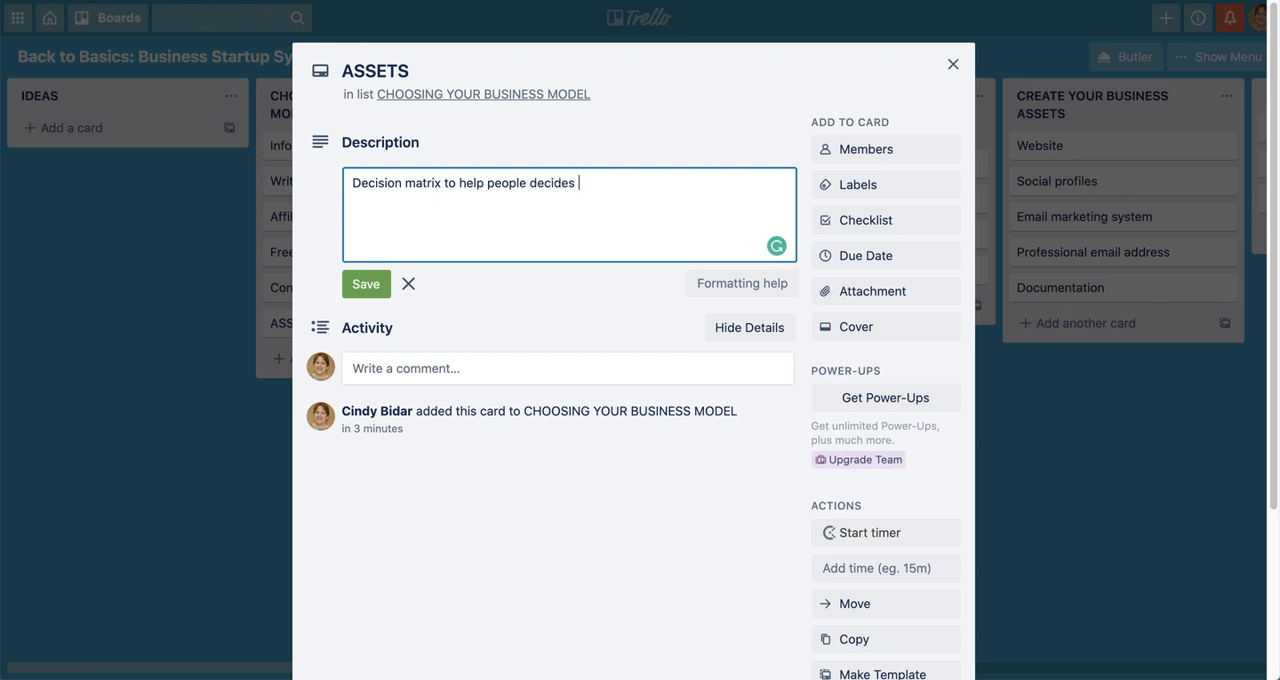
pyautogui.press('BackSpace')
pyautogui.press('BackSpace')
pyautogui.write('which business mod')
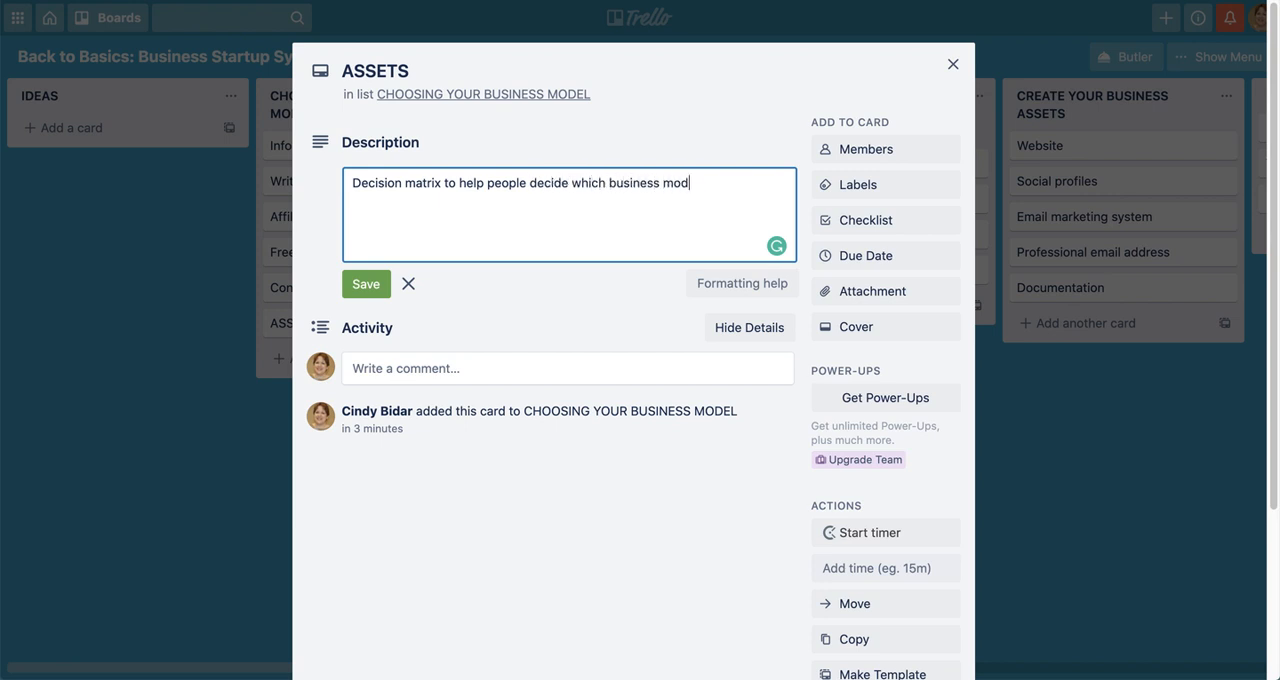
pyautogui.write('el - may be an assessment?')
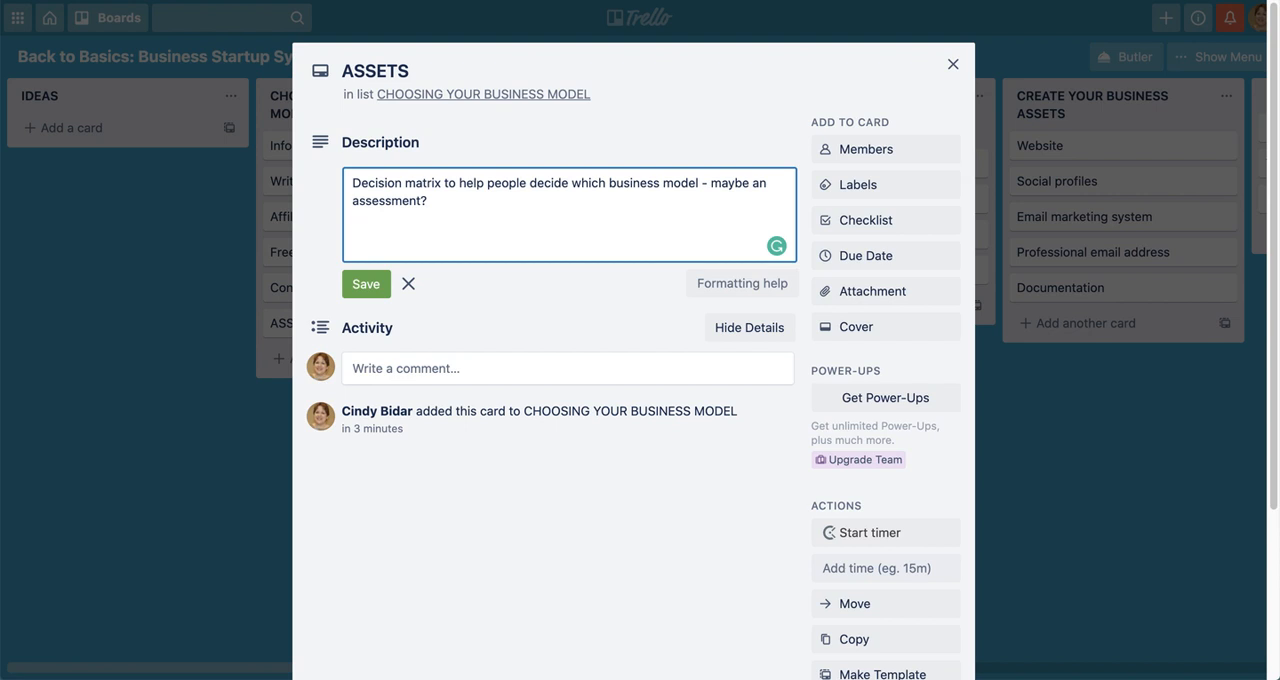
# Add the description line "Worksheet - how to work out the best business model for you", save it and close the card
pyautogui.press('Return')
pyautogui.write('Worksheet - how to work ou')
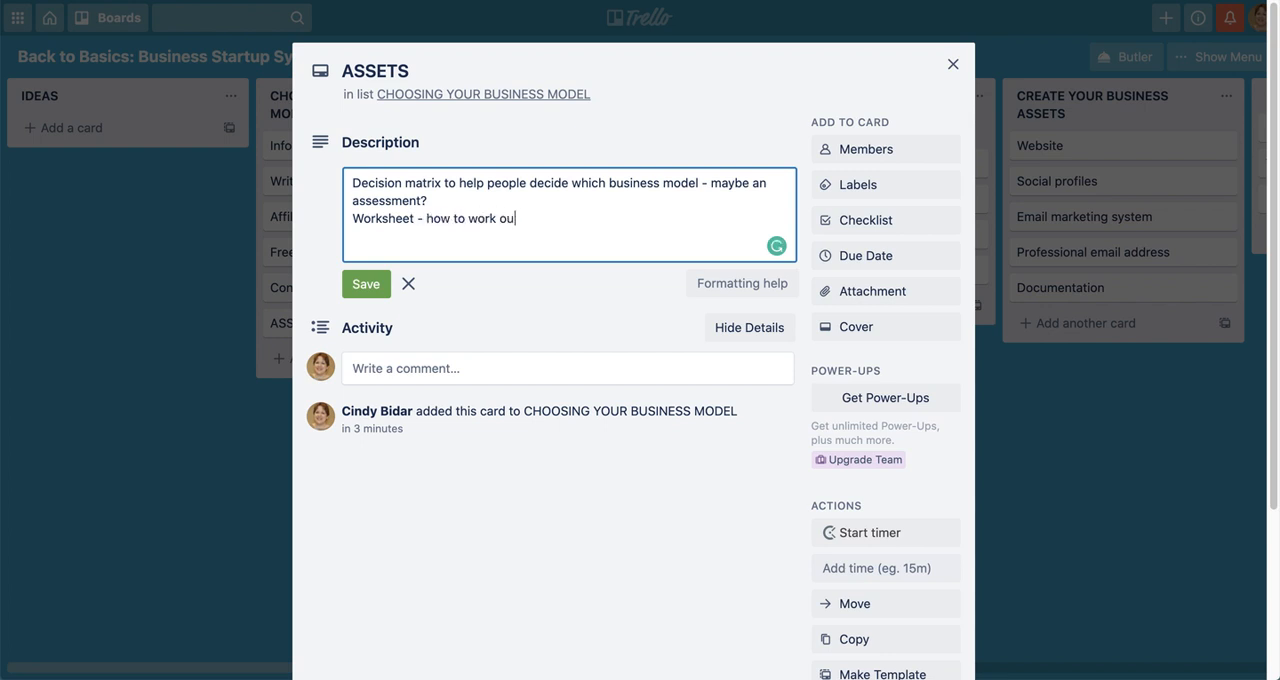
pyautogui.write('t the best business model for you')
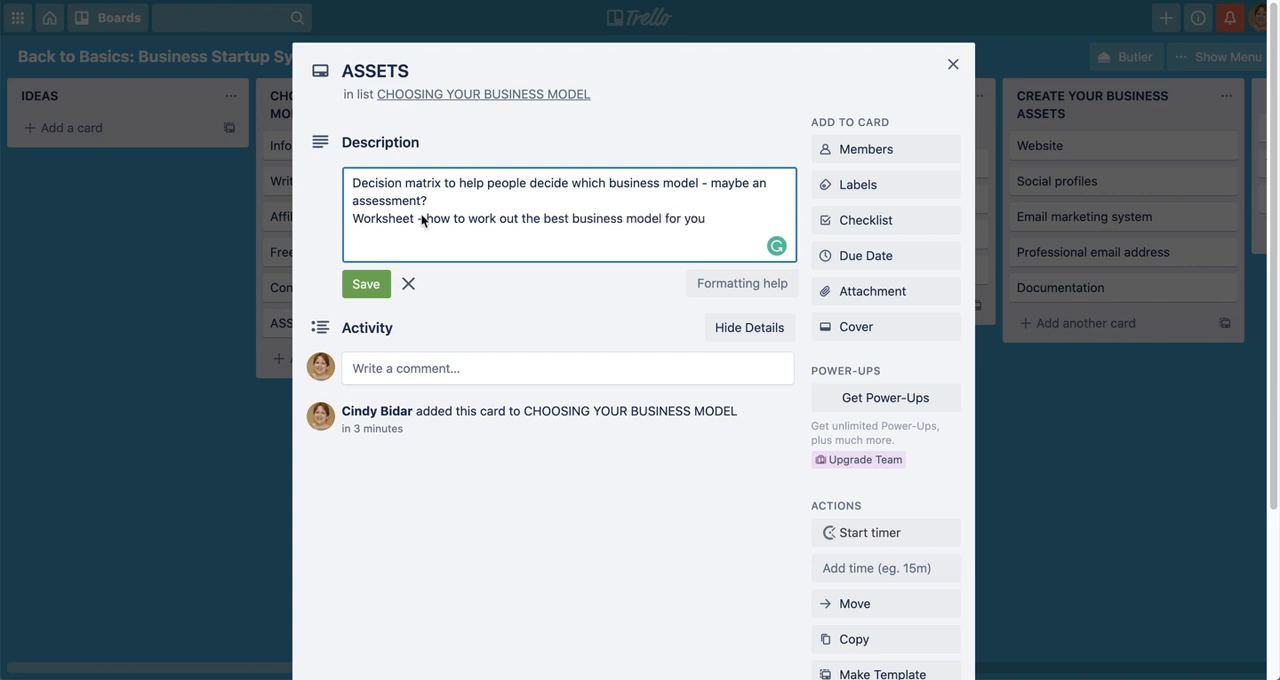
pyautogui.click(370, 284)
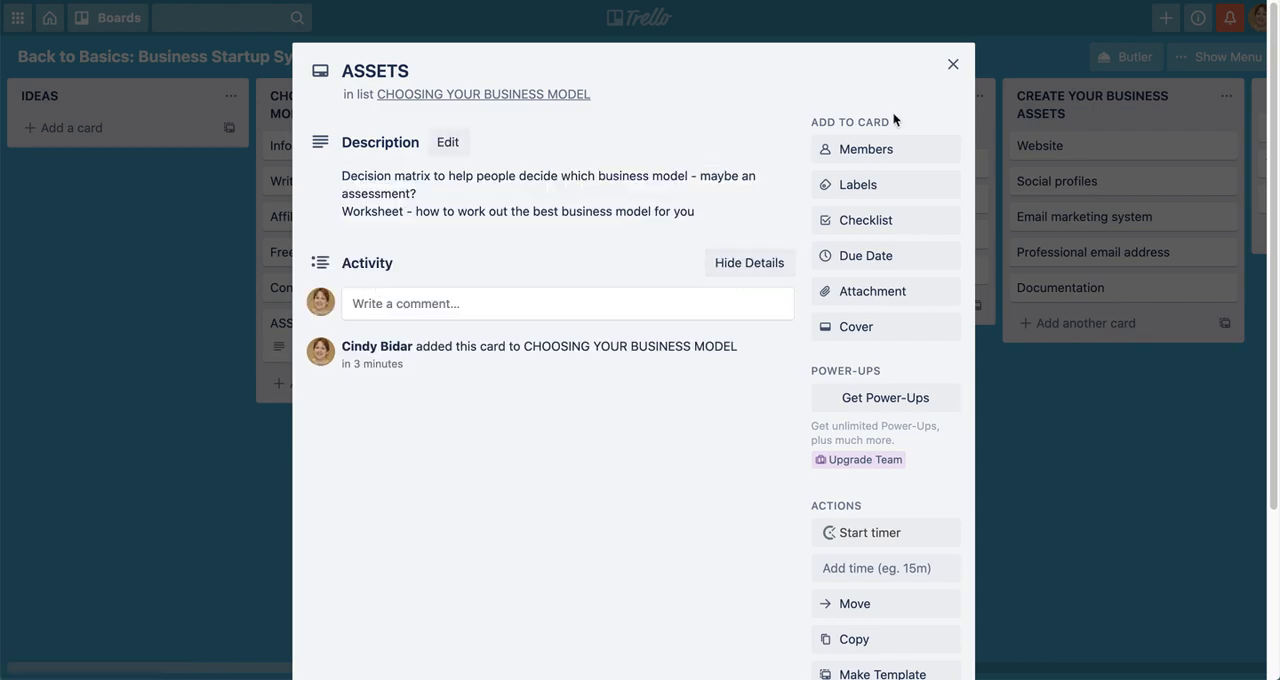
pyautogui.click(953, 63)
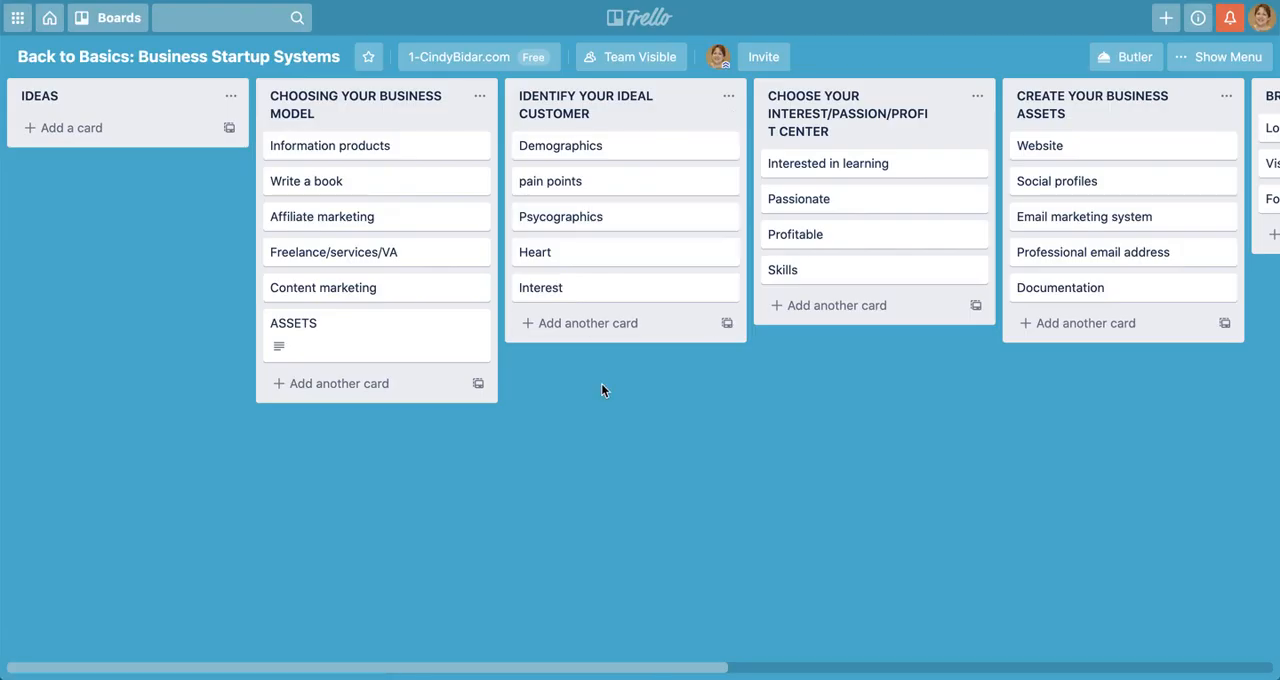
# Add a card titled "ASSETS" to the end of the IDENTIFY YOUR IDEAL CUSTOMER list
pyautogui.click(597, 323)
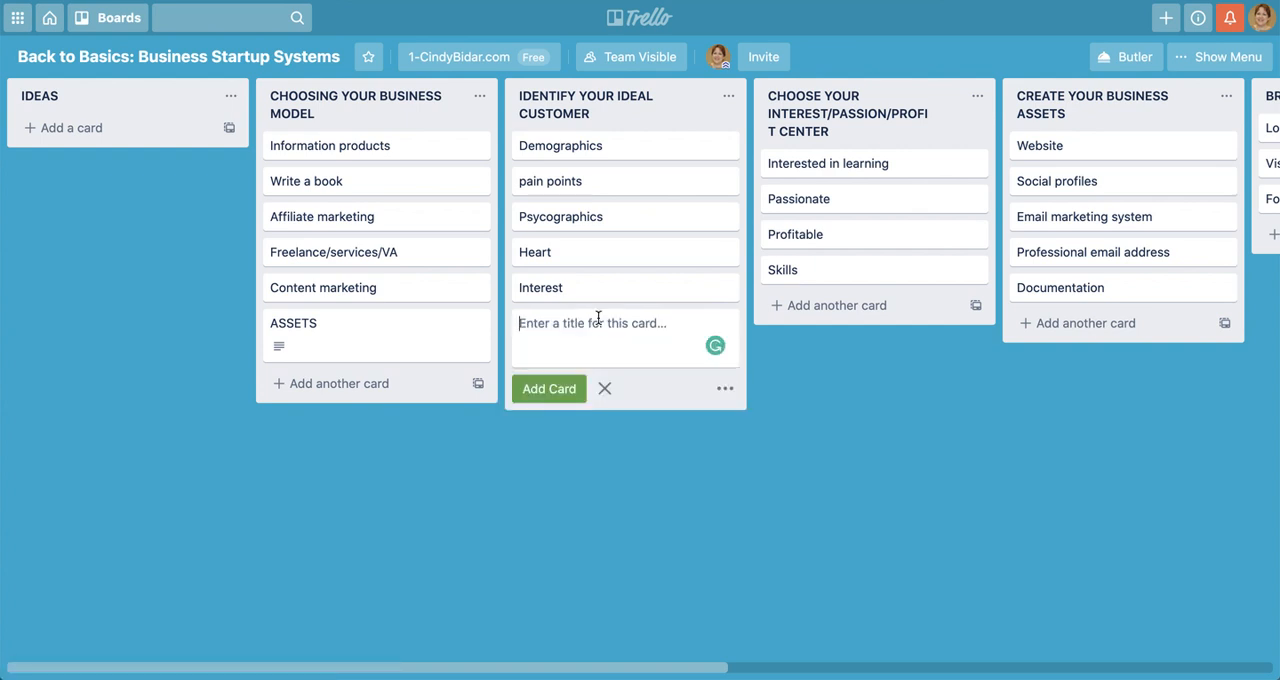
pyautogui.write('ASSETS')
pyautogui.press('Return')
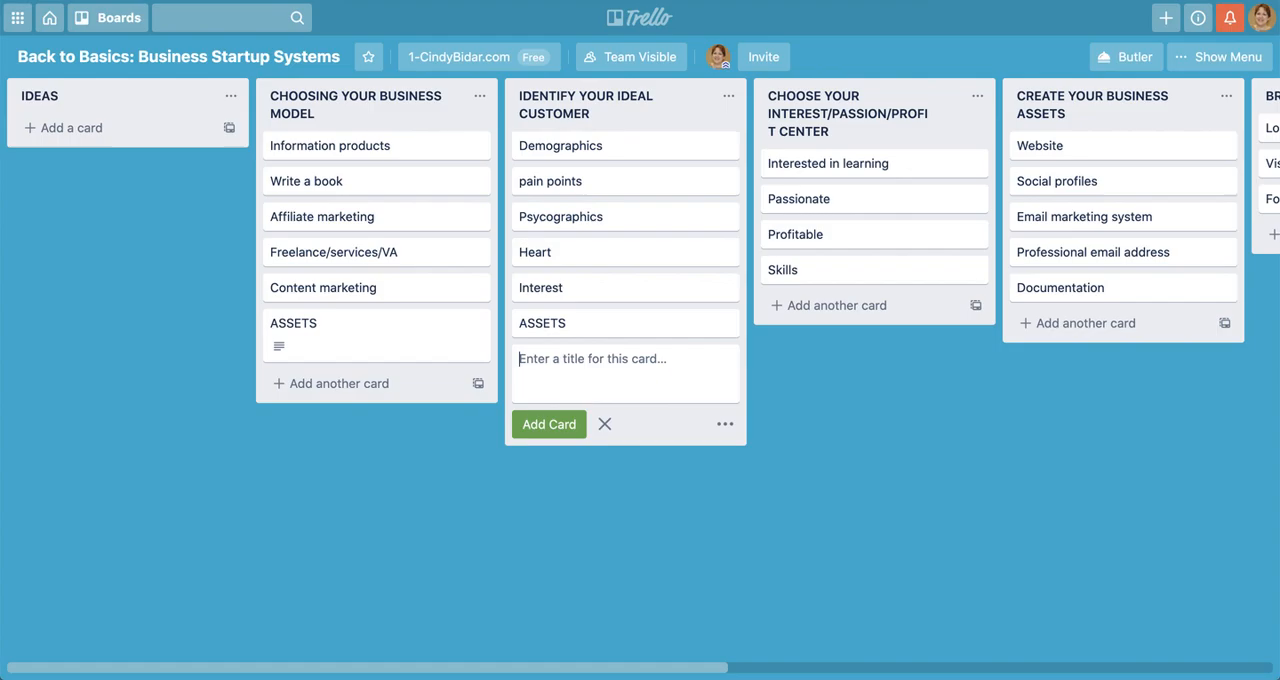
pyautogui.click(602, 322)
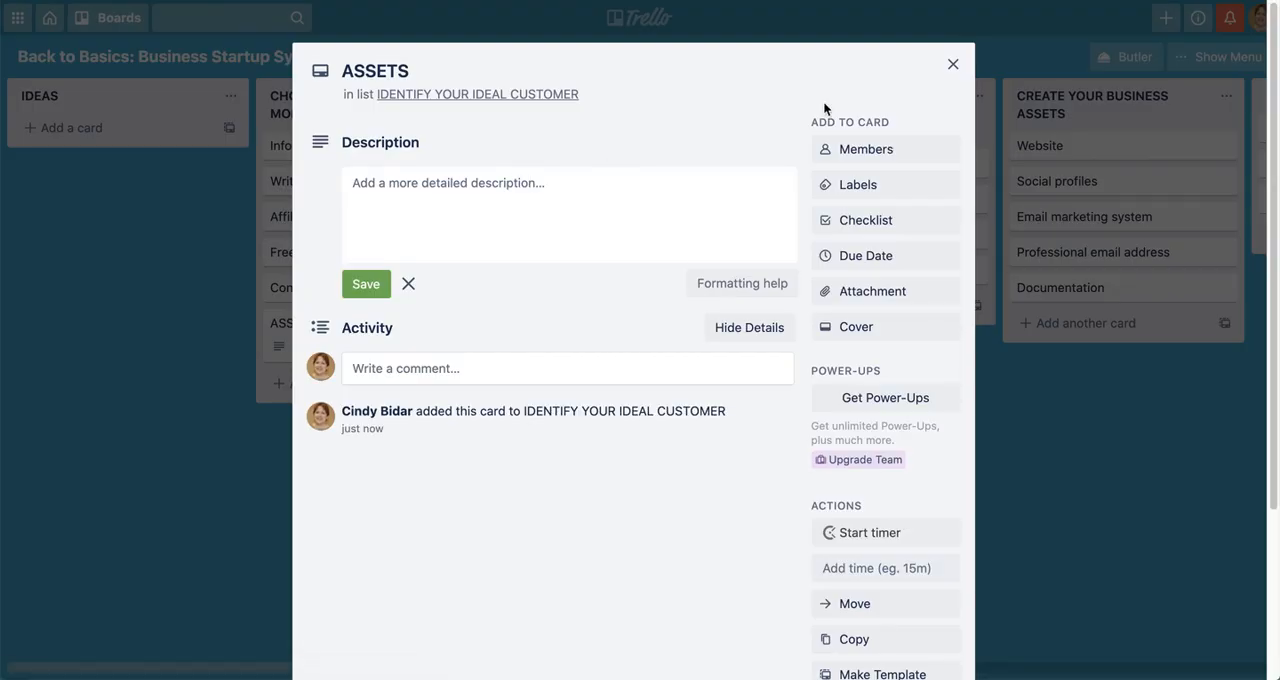
pyautogui.click(952, 64)
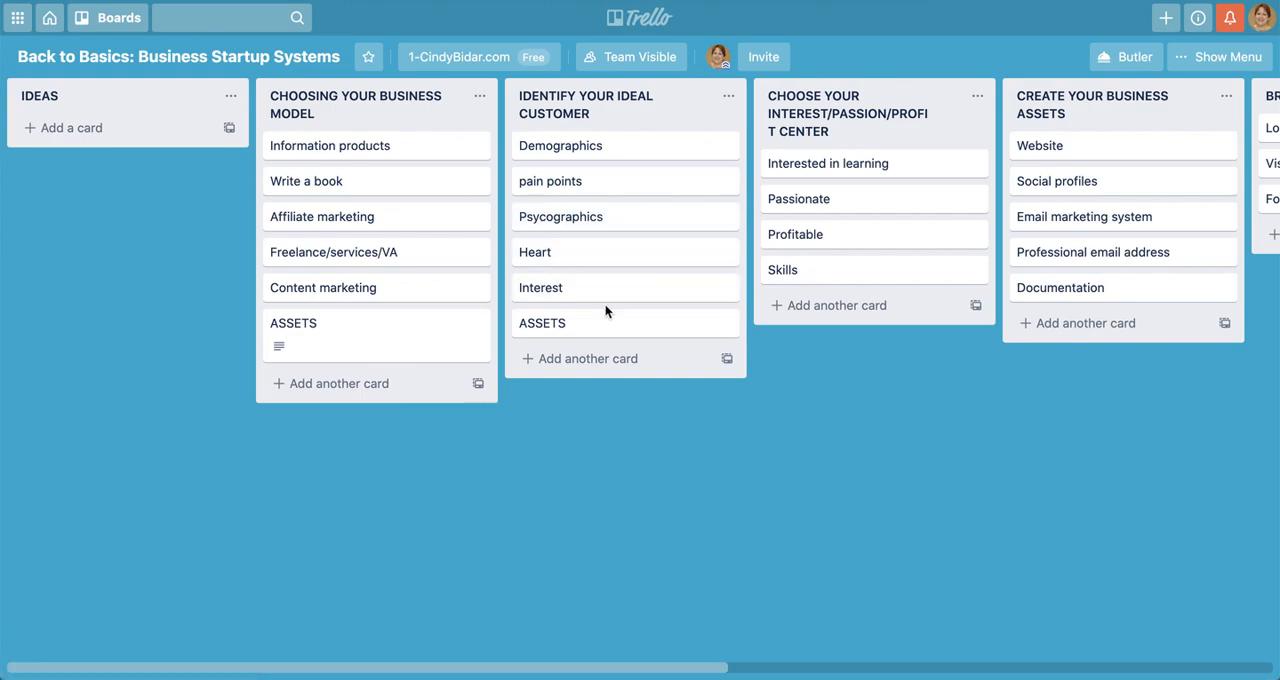
# Give the ASSETS card under IDENTIFY YOUR IDEAL CUSTOMER the description "CHECKLIST Demographic vs Psychographic", save it and close the card
pyautogui.click(607, 336)
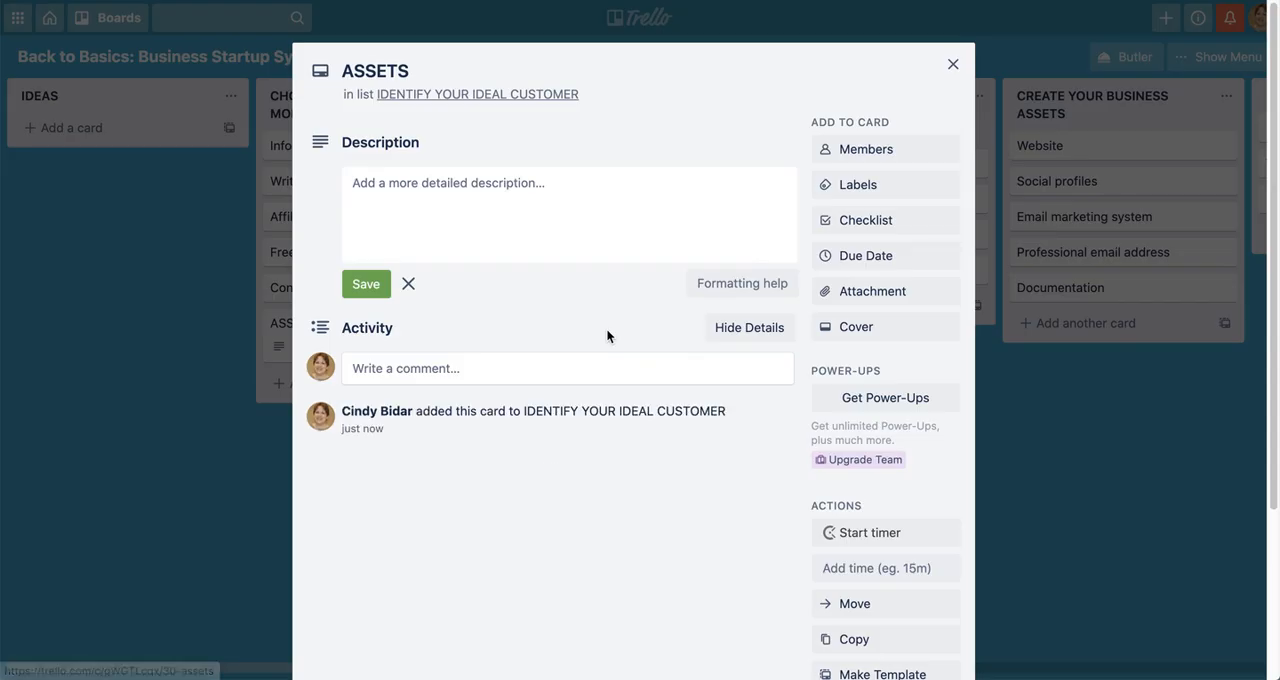
pyautogui.click(595, 208)
pyautogui.write('CHE')
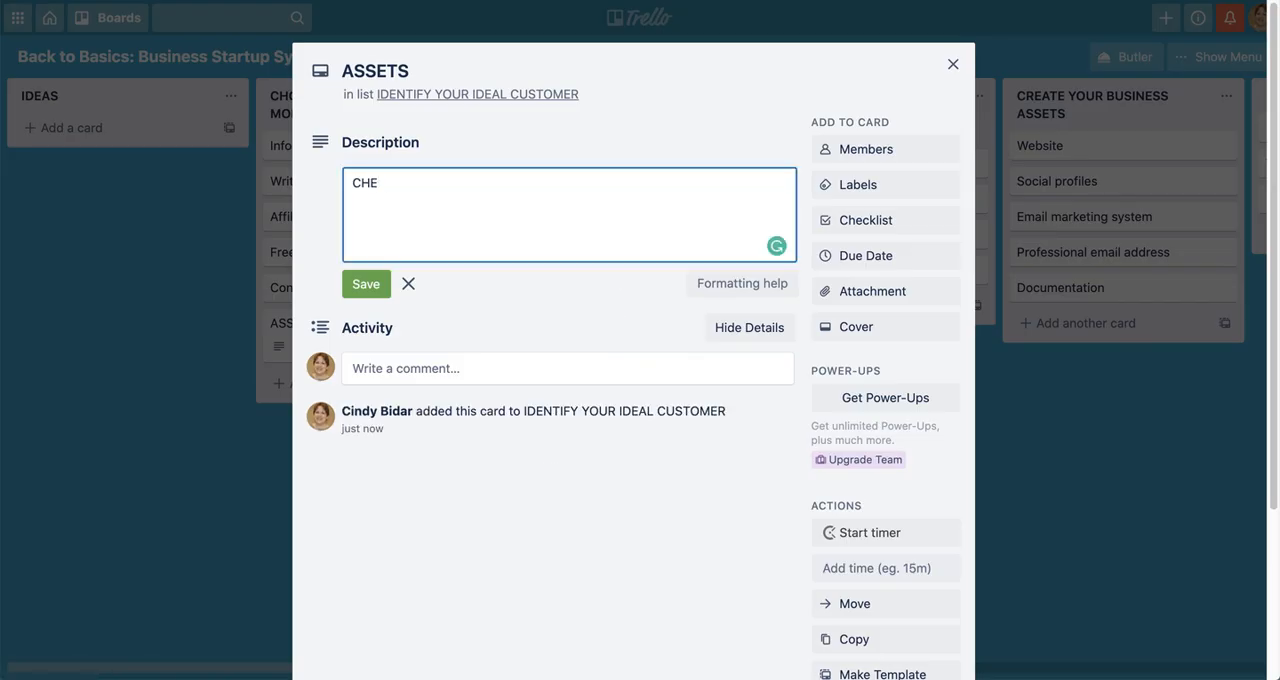
pyautogui.write('CKLIST')
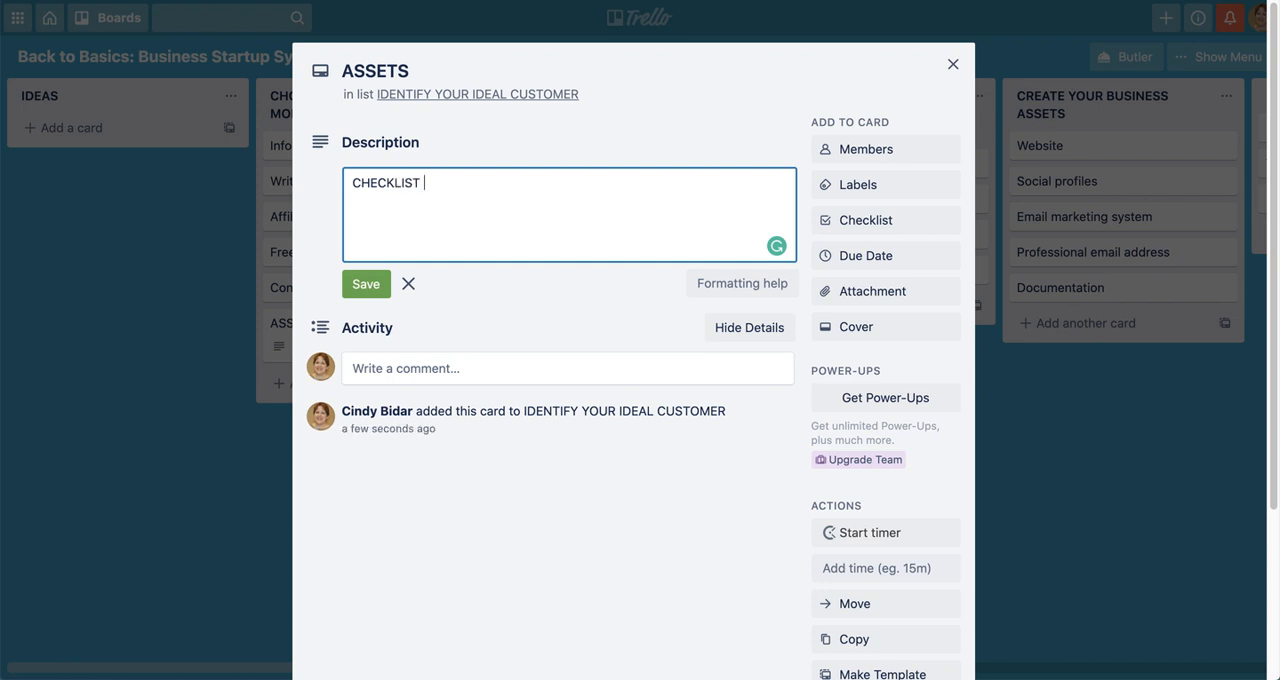
pyautogui.write(' Demographic vs Psycog')
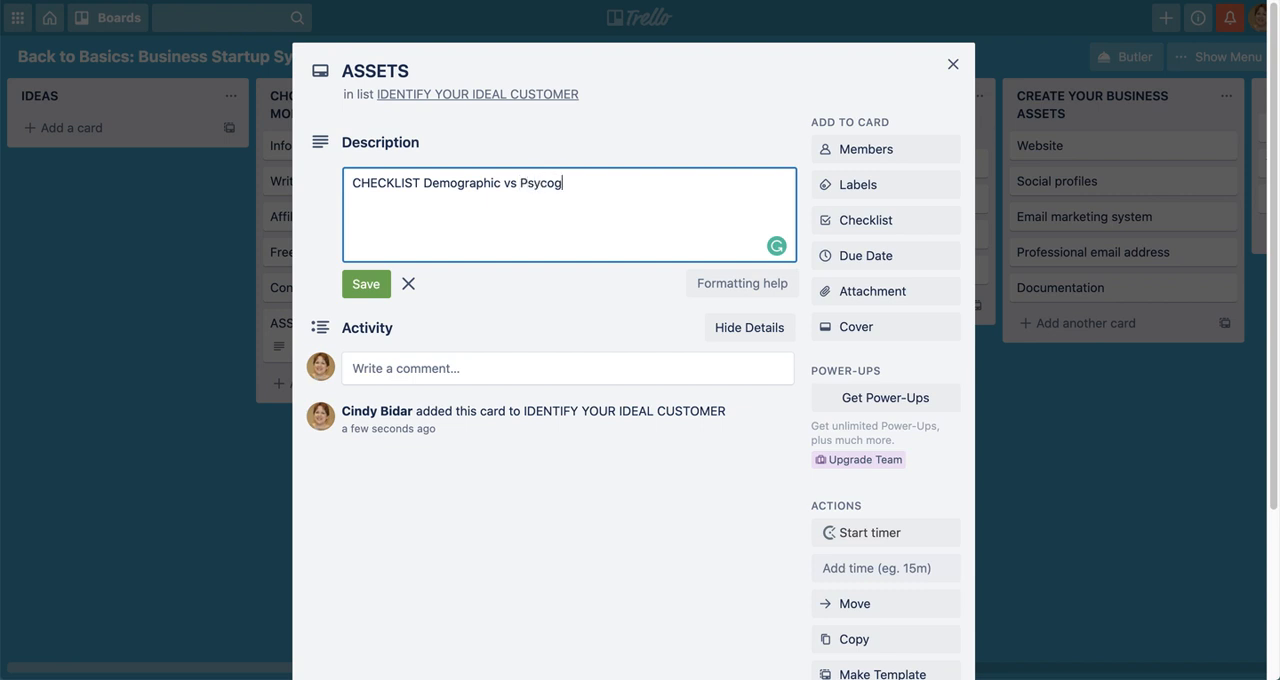
pyautogui.write('raphic')
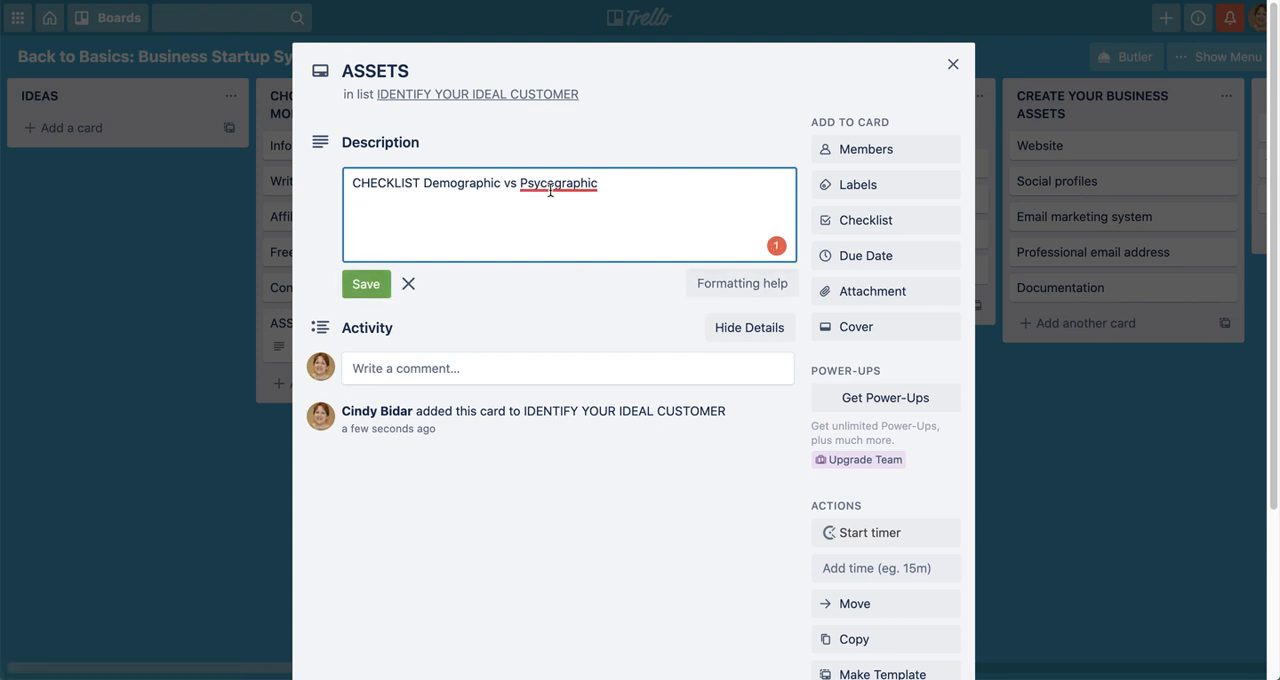
pyautogui.moveTo(547, 184)
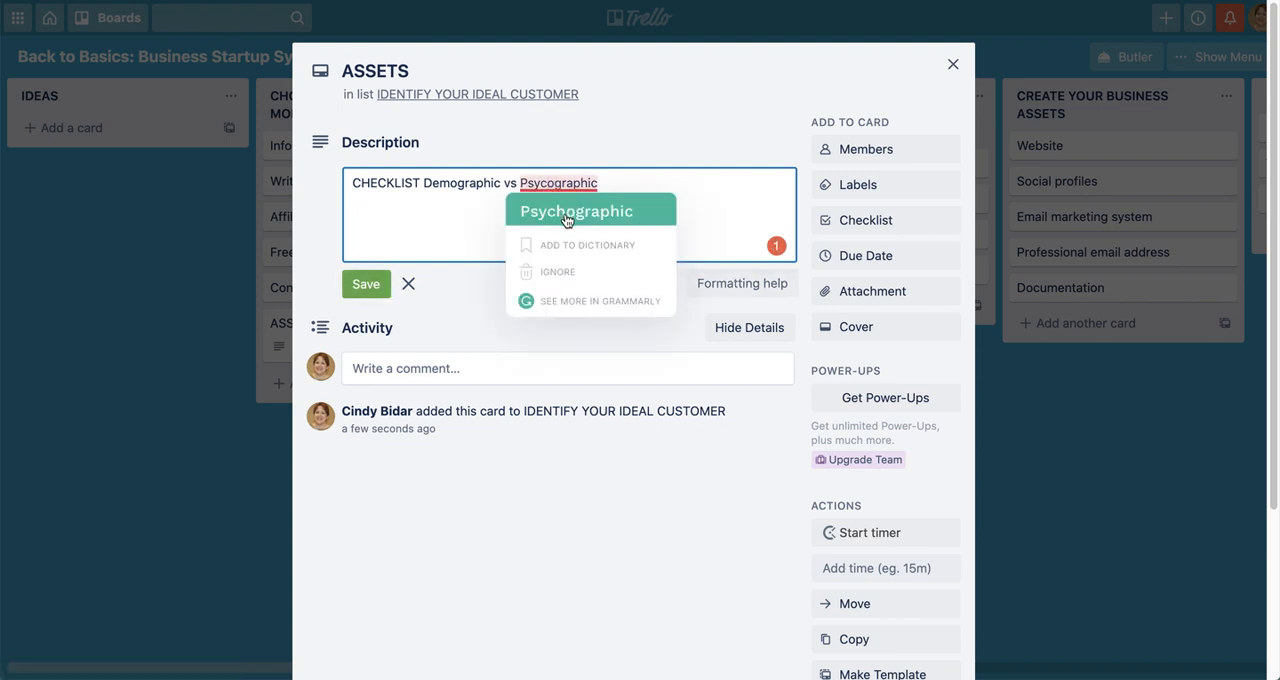
pyautogui.click(566, 212)
pyautogui.click(366, 283)
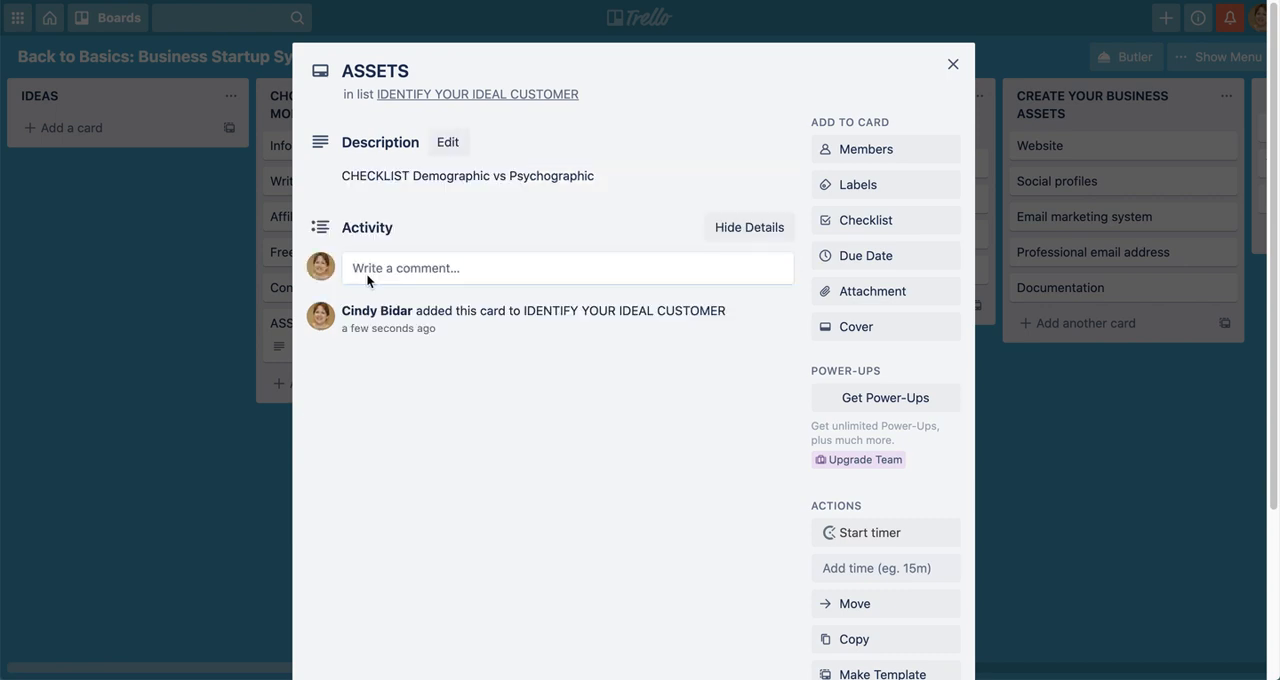
pyautogui.click(952, 64)
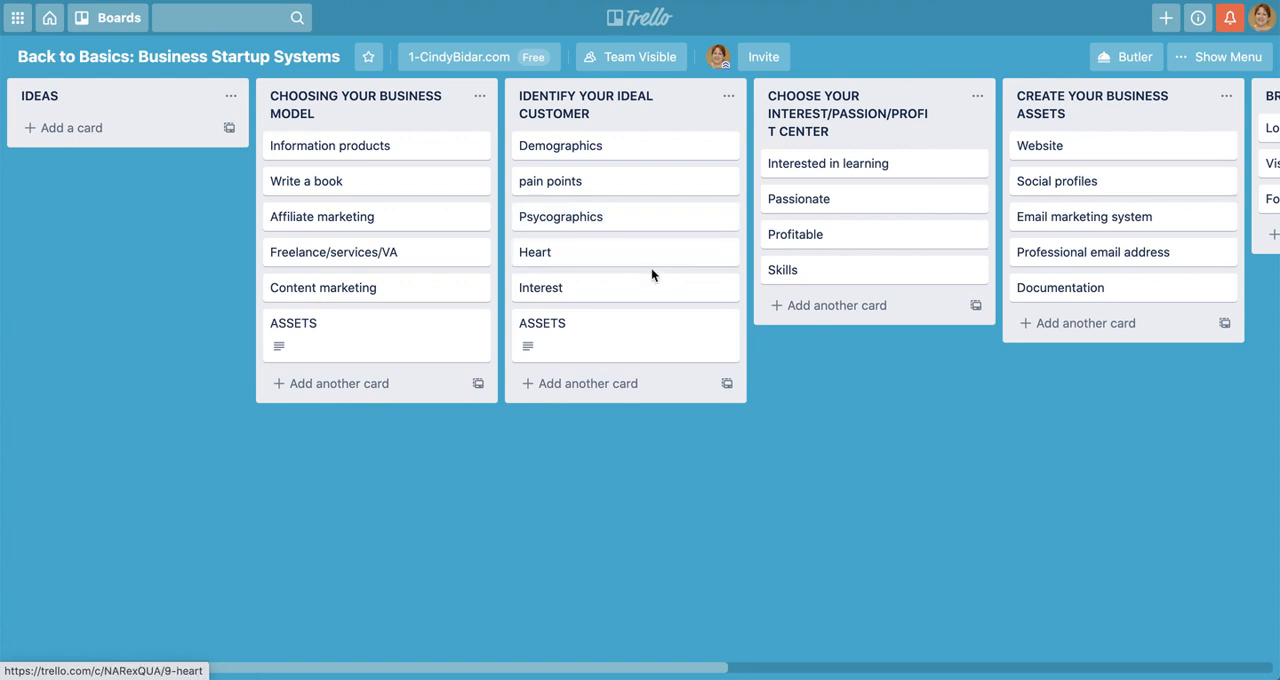
# Add a second line "WORKSHEET -" to the description of the IDENTIFY YOUR IDEAL CUSTOMER list's ASSETS card and save it
pyautogui.click(628, 381)
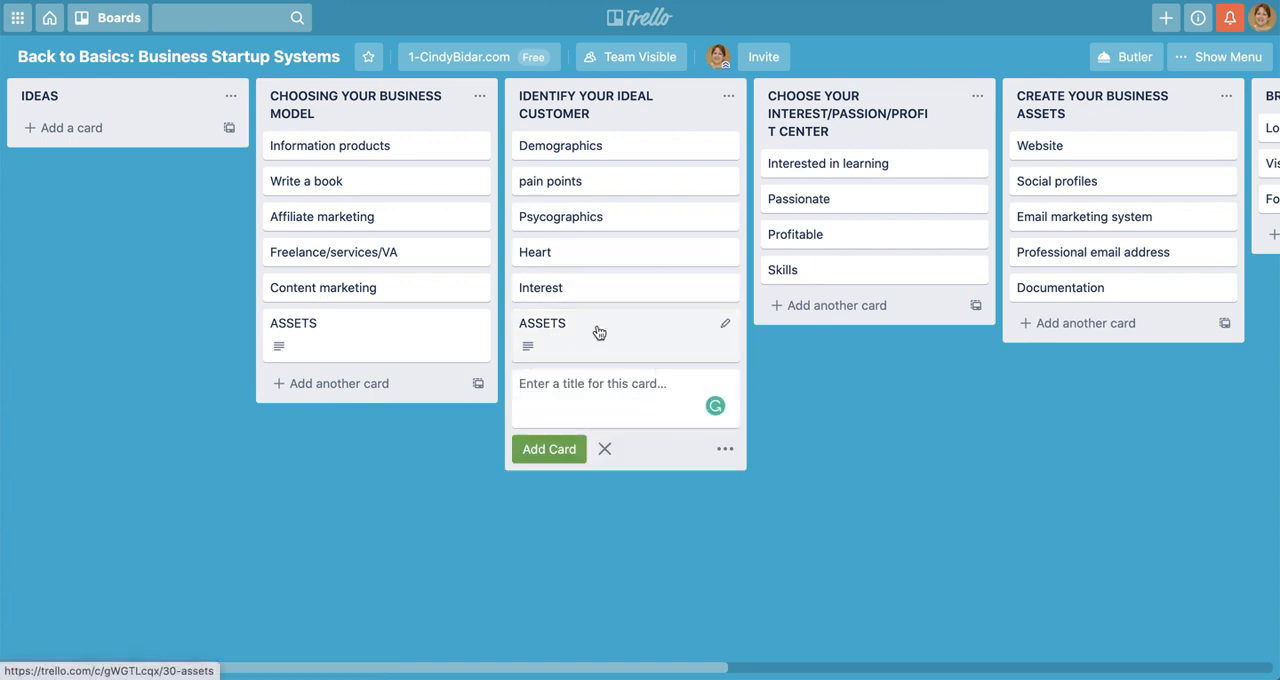
pyautogui.click(598, 332)
pyautogui.click(596, 176)
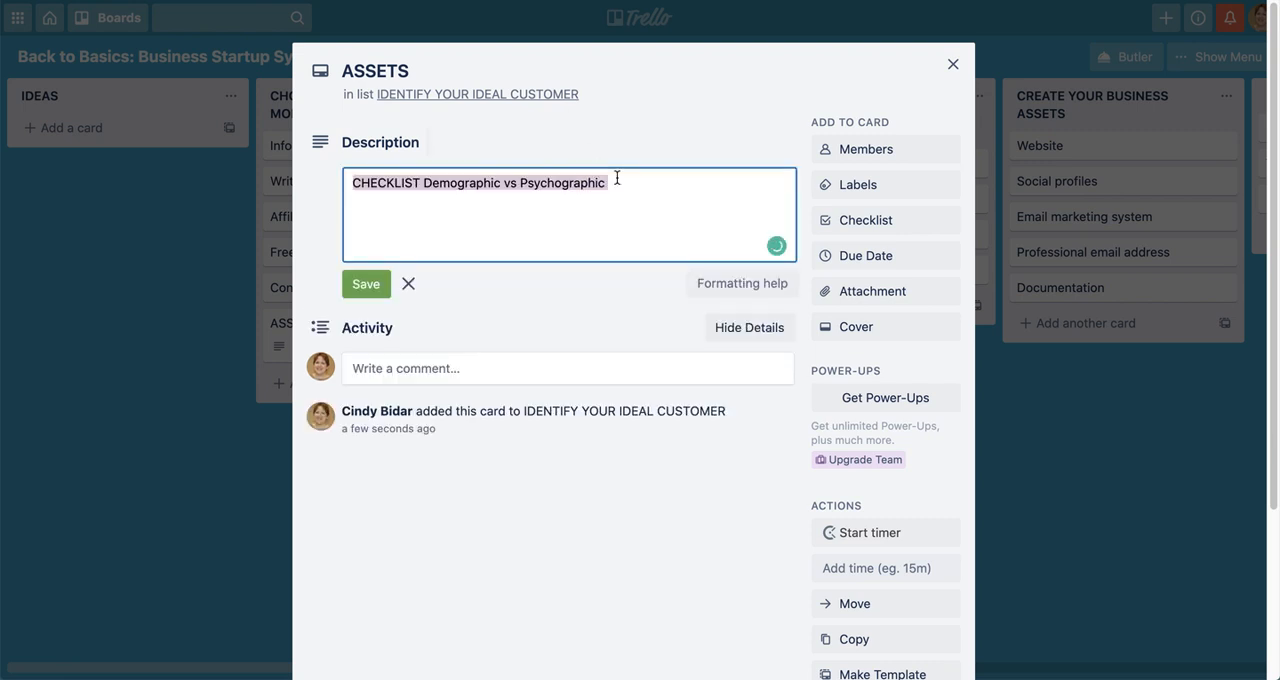
pyautogui.click(617, 179)
pyautogui.press('Return')
pyautogui.write('worksh')
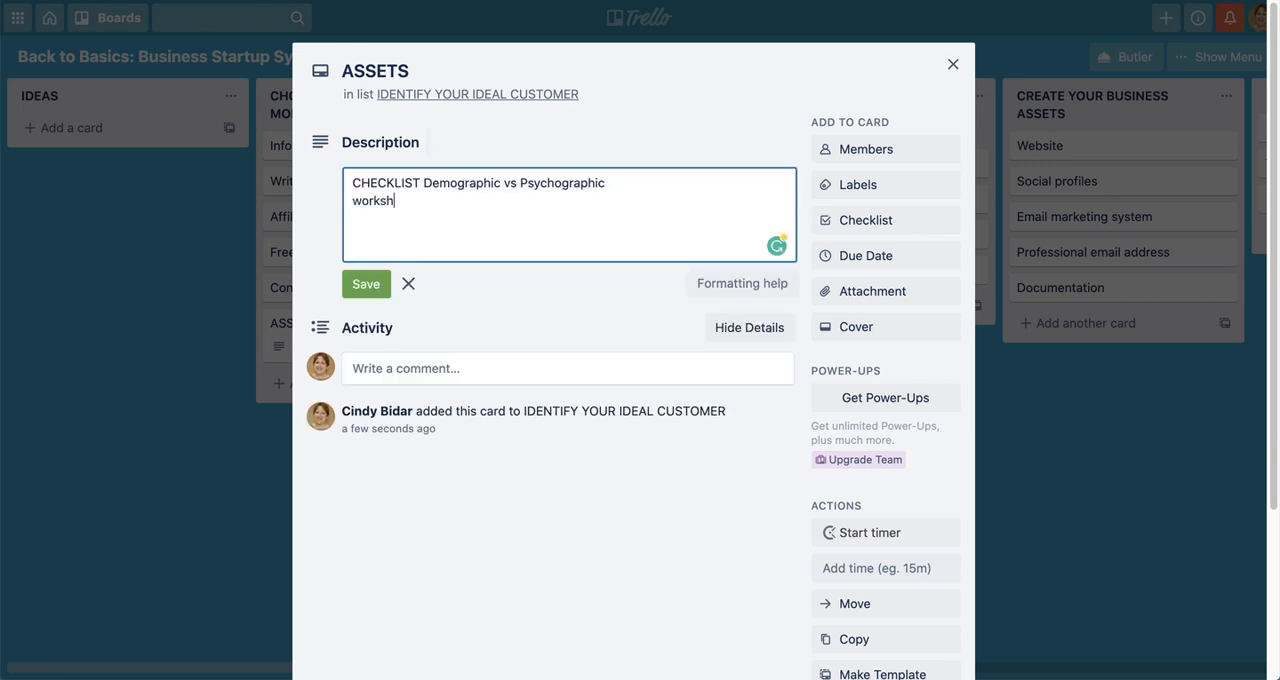
pyautogui.press('BackSpace')
pyautogui.press('BackSpace')
pyautogui.press('BackSpace')
pyautogui.press('BackSpace')
pyautogui.write('WORKSHO')
pyautogui.press('BackSpace')
pyautogui.write('EET -')
pyautogui.click(379, 279)
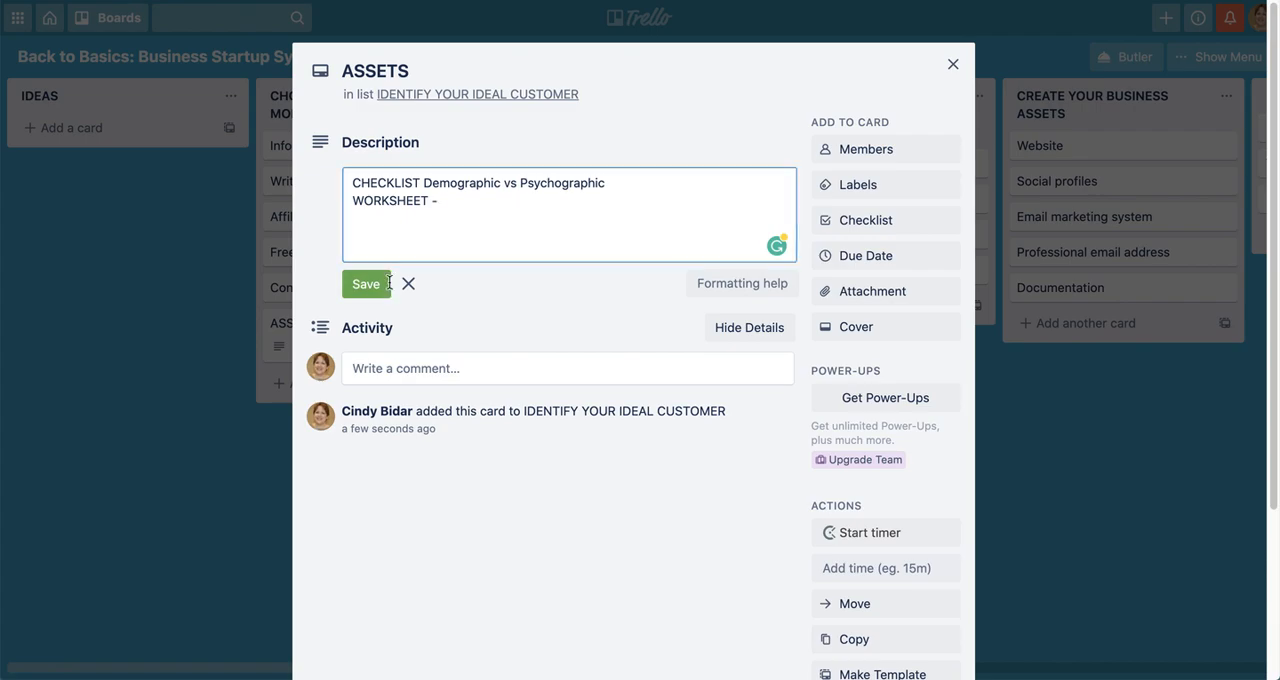
pyautogui.click(955, 62)
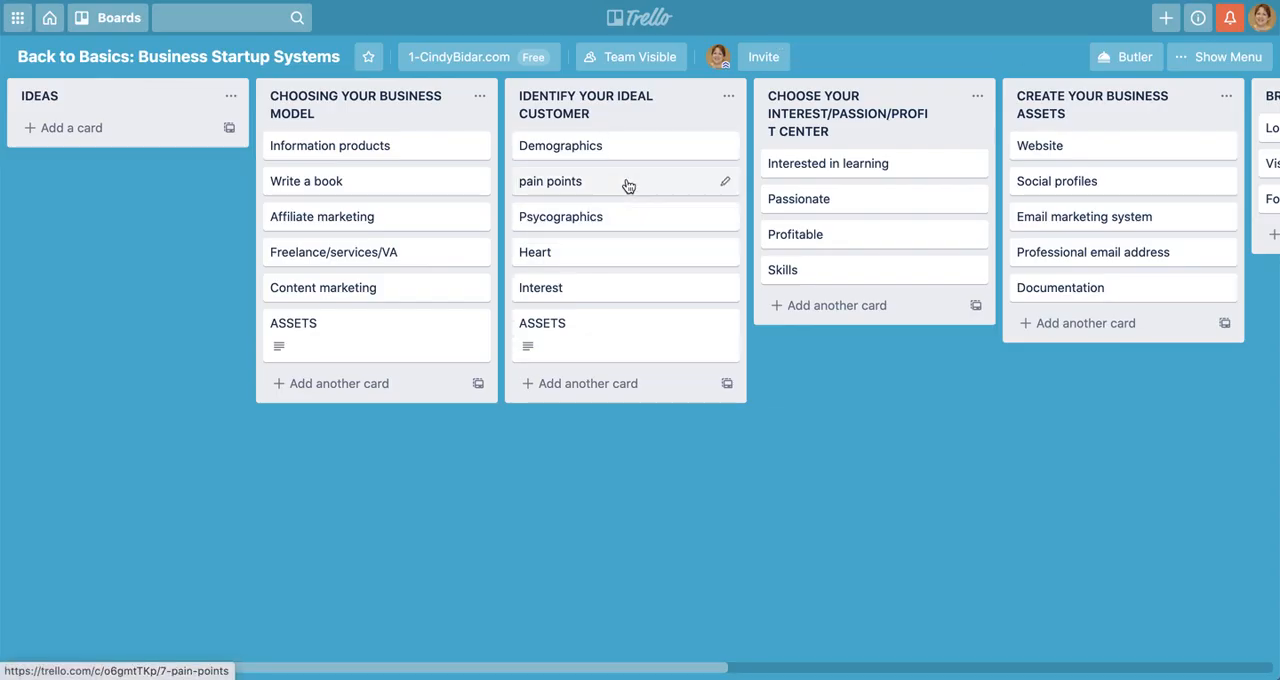
# Add a checklist titled "Assets to create" to the ASSETS card in the IDENTIFY YOUR IDEAL CUSTOMER list
pyautogui.click(618, 334)
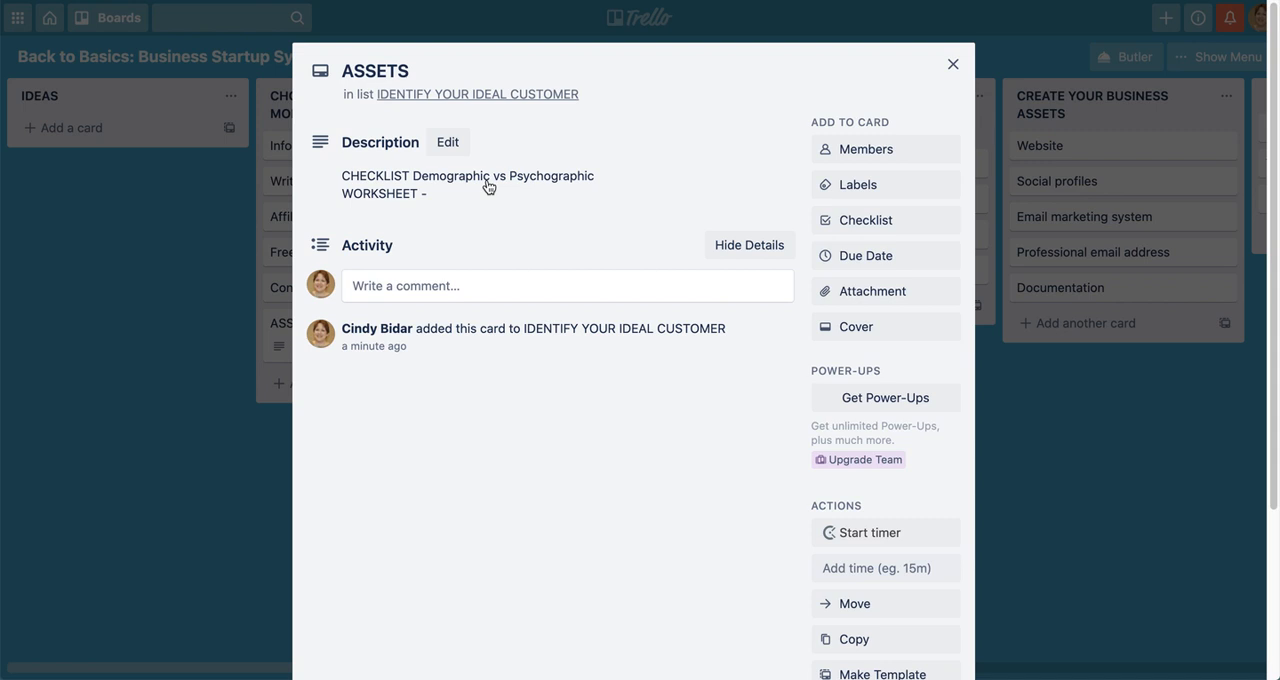
pyautogui.click(952, 64)
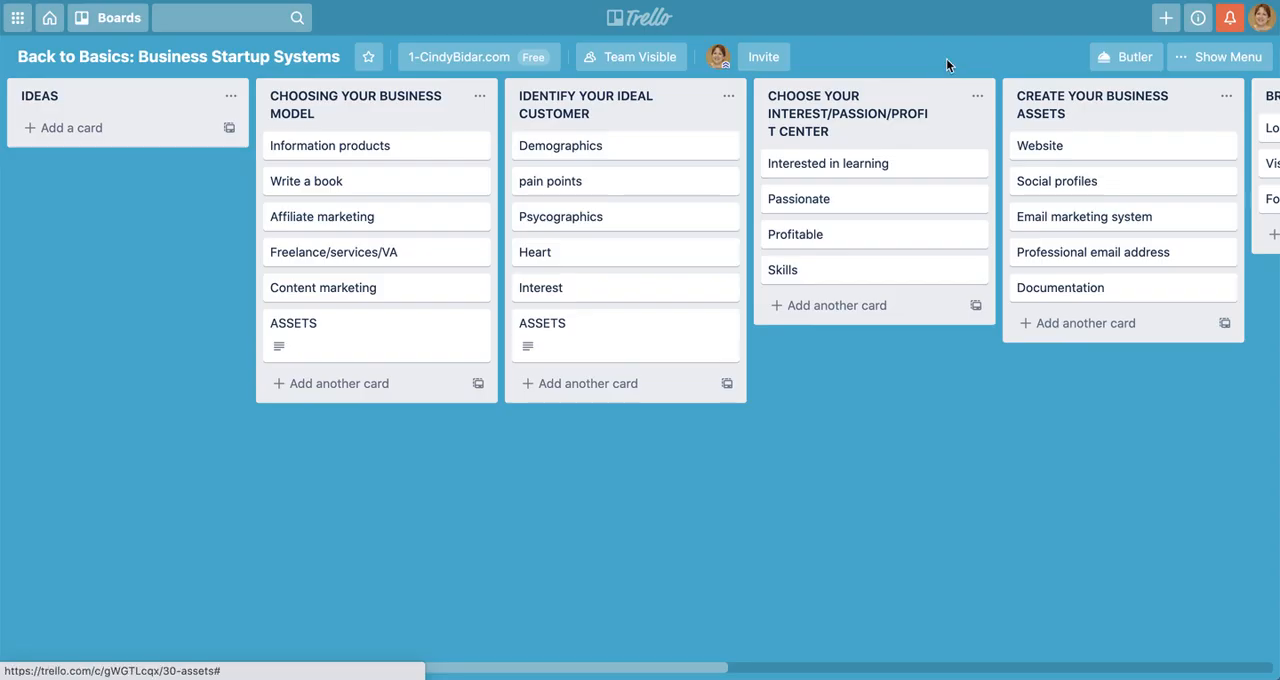
pyautogui.click(614, 334)
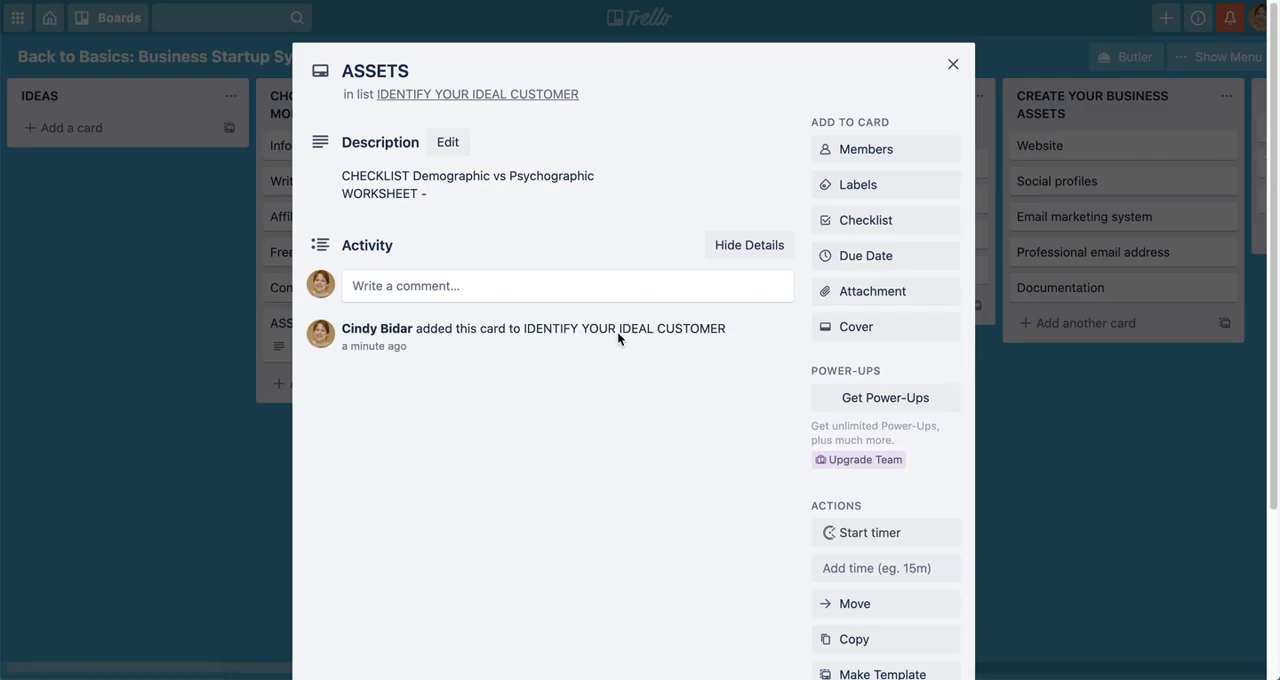
pyautogui.click(884, 221)
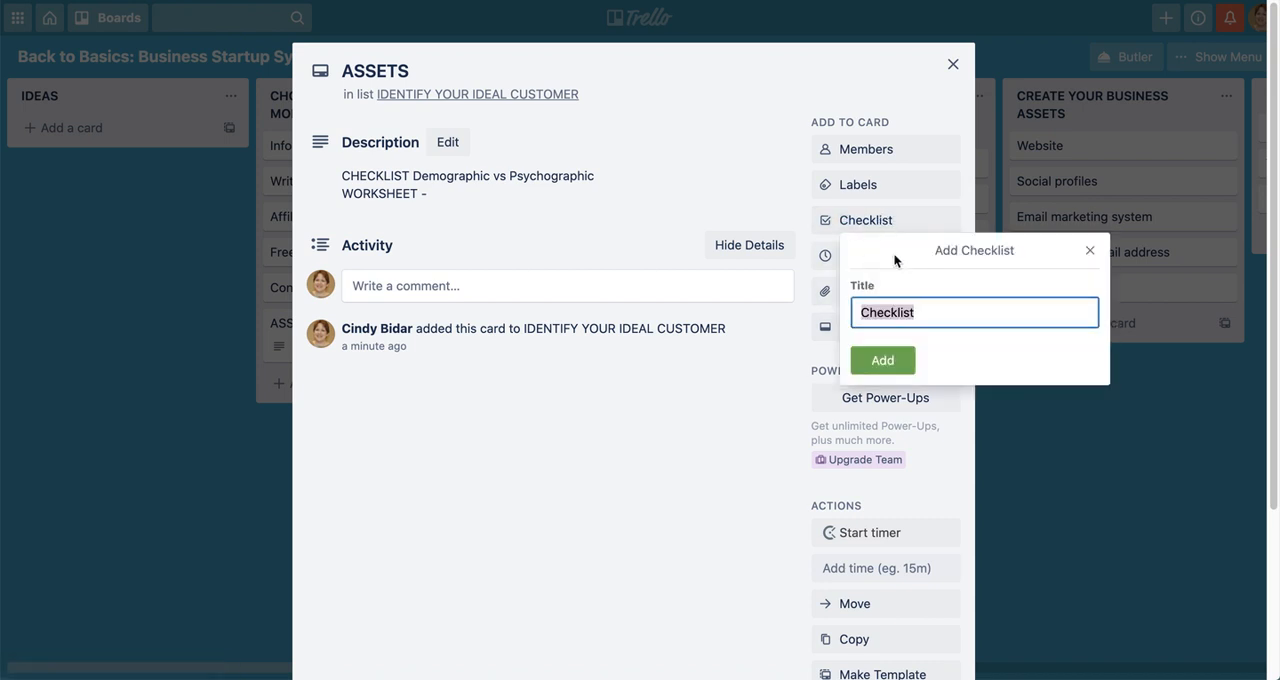
pyautogui.write('Assets to create')
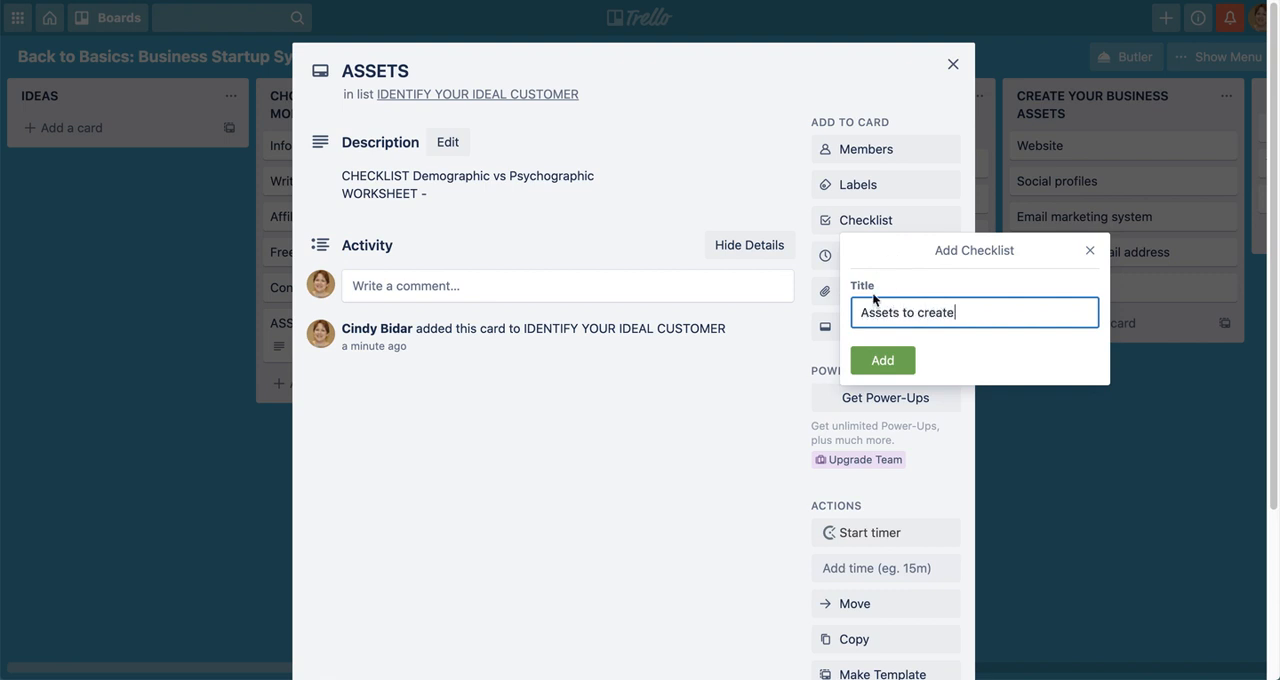
pyautogui.click(882, 362)
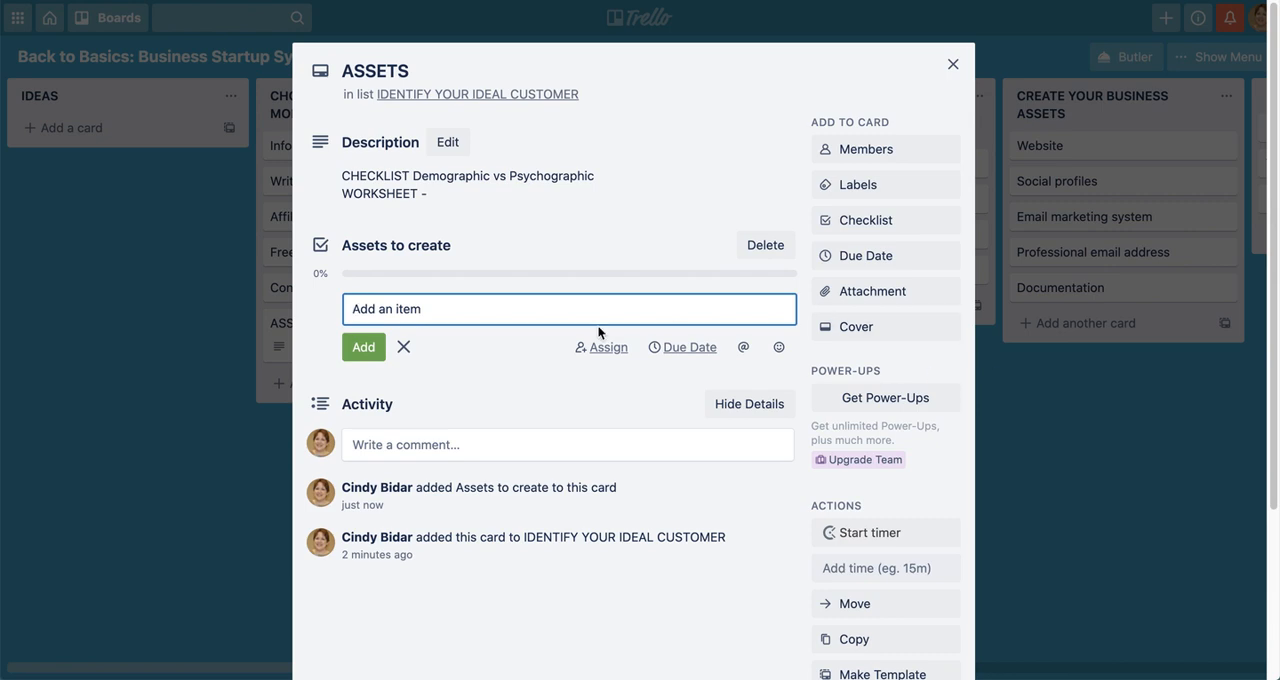
# Add the item "Checklist: Demographics vs Psychographics" to the "Assets to create" checklist and close the ASSETS card
pyautogui.write('Checklist: Demograp')
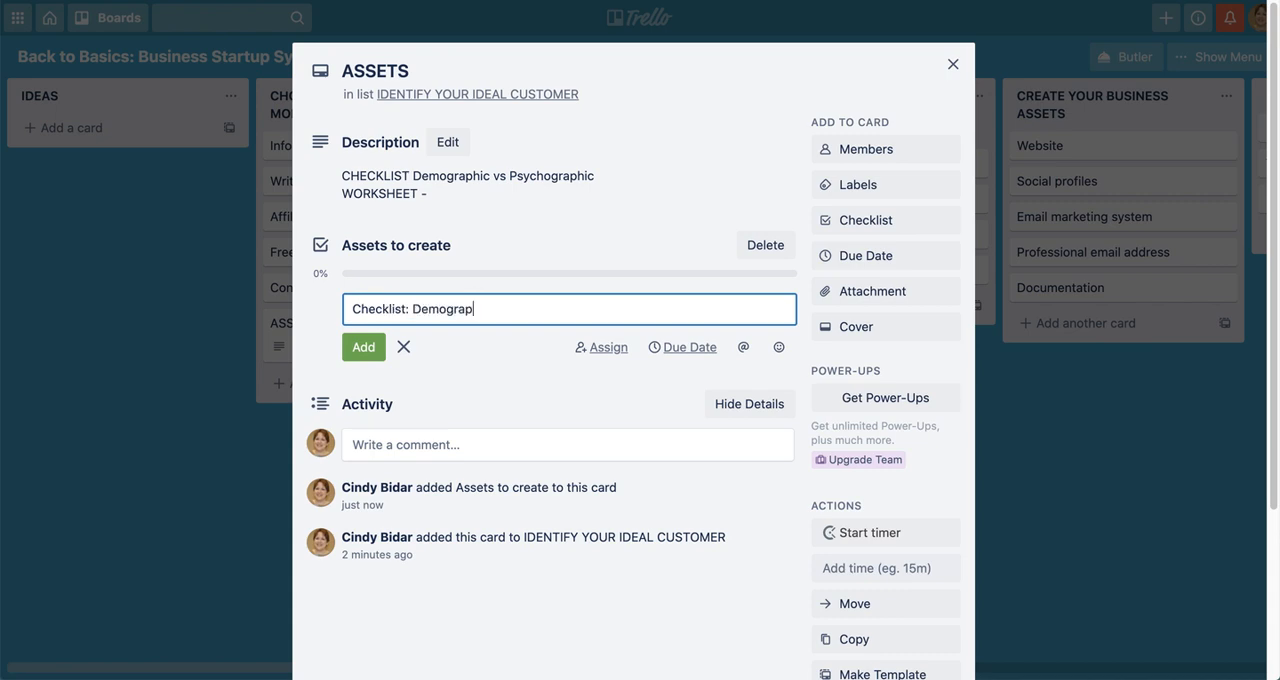
pyautogui.write('hics vs ')
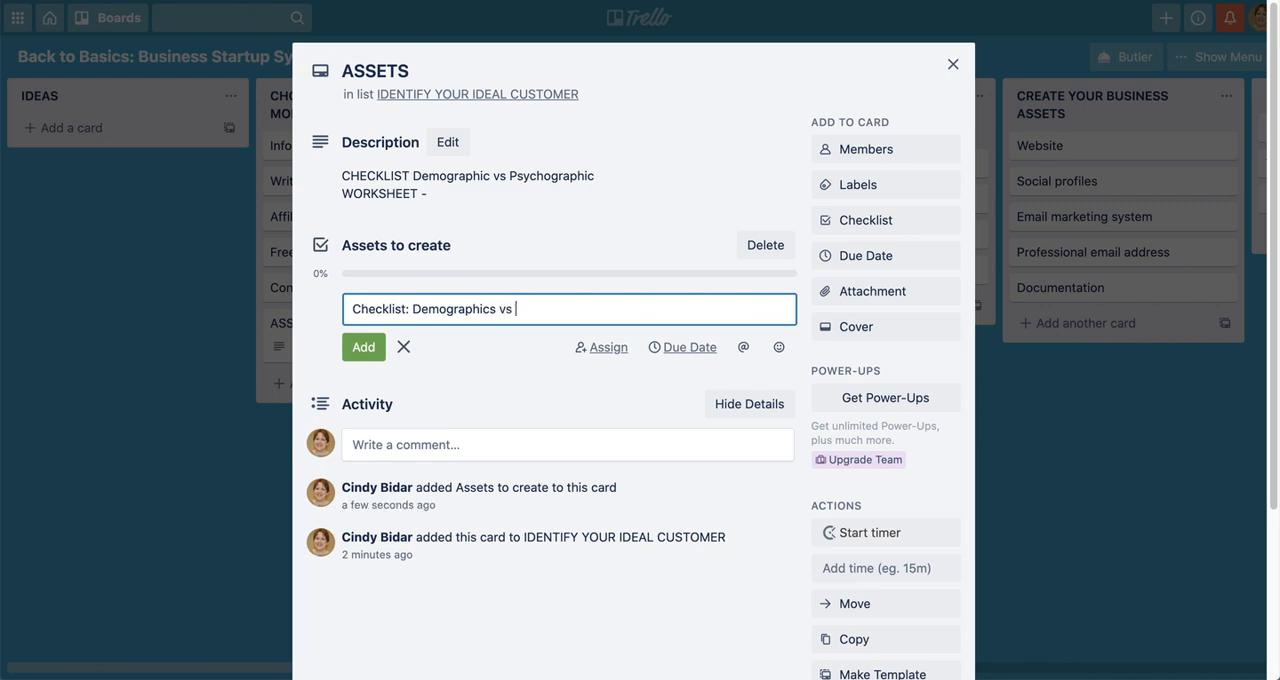
pyautogui.write('Pst')
pyautogui.press('BackSpace')
pyautogui.write('ychographics')
pyautogui.click(364, 347)
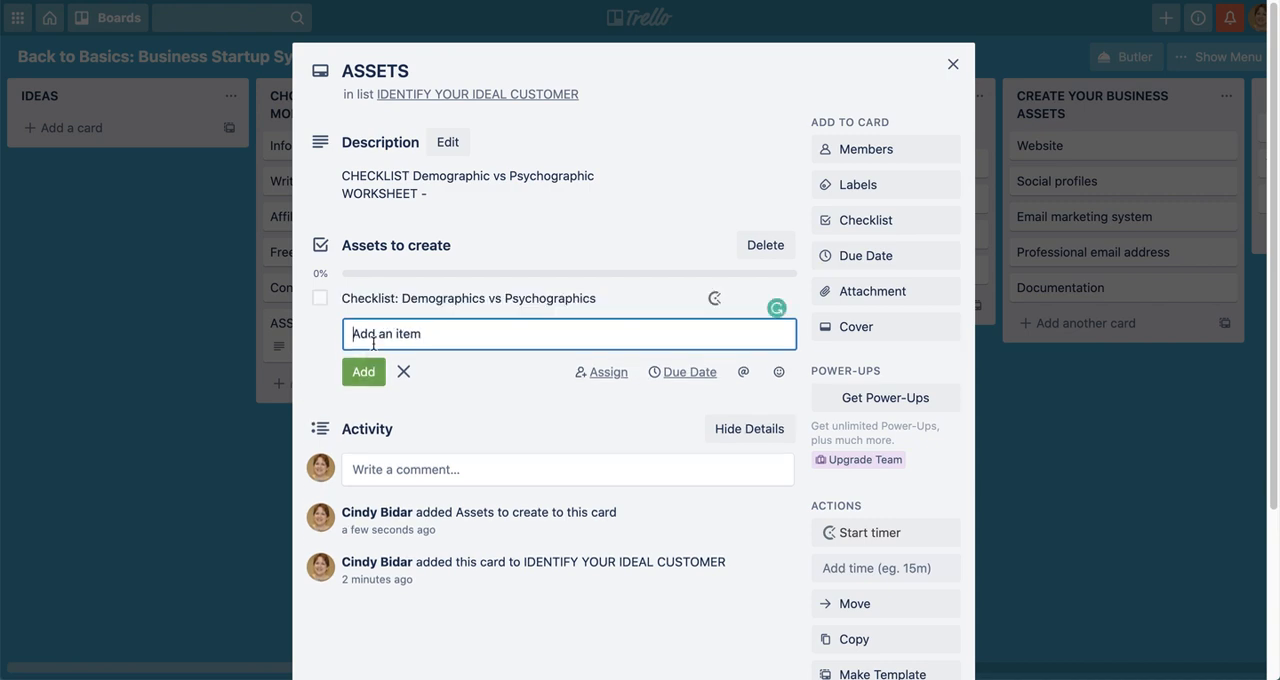
pyautogui.click(953, 64)
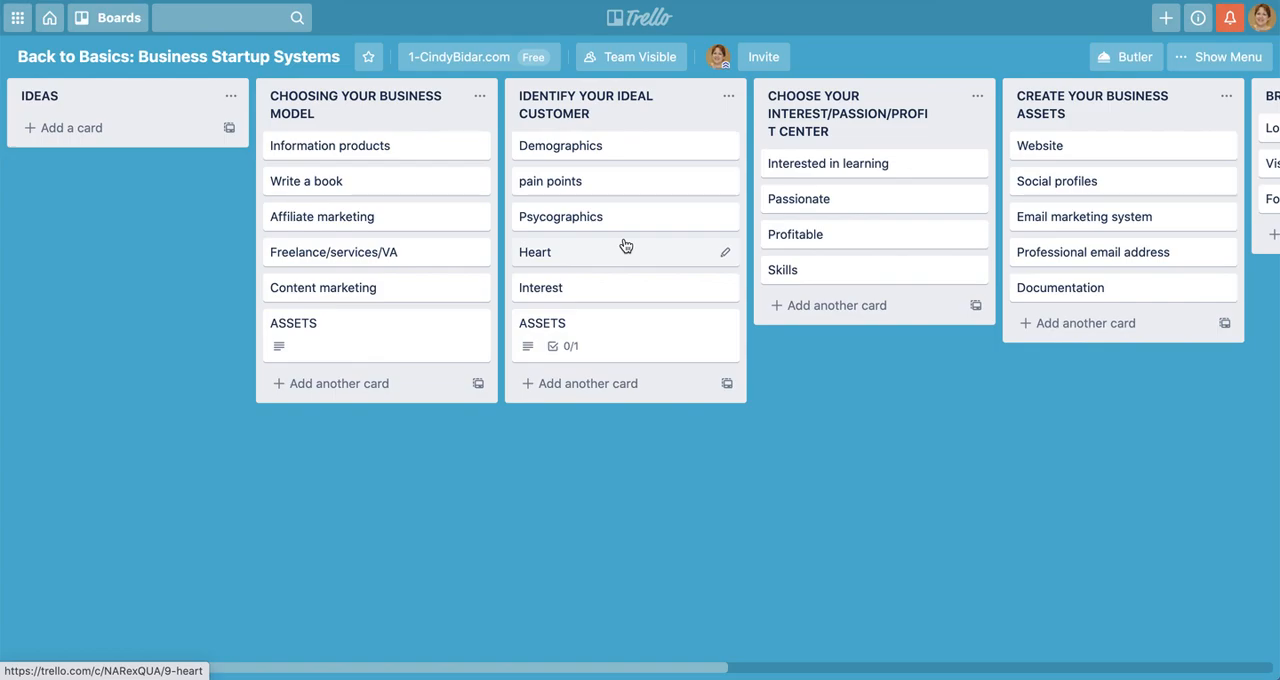
# Mark the "Checklist: Demographics vs Psychographics" item complete in the IDENTIFY YOUR IDEAL CUSTOMER list's ASSETS card and close the card
pyautogui.click(640, 331)
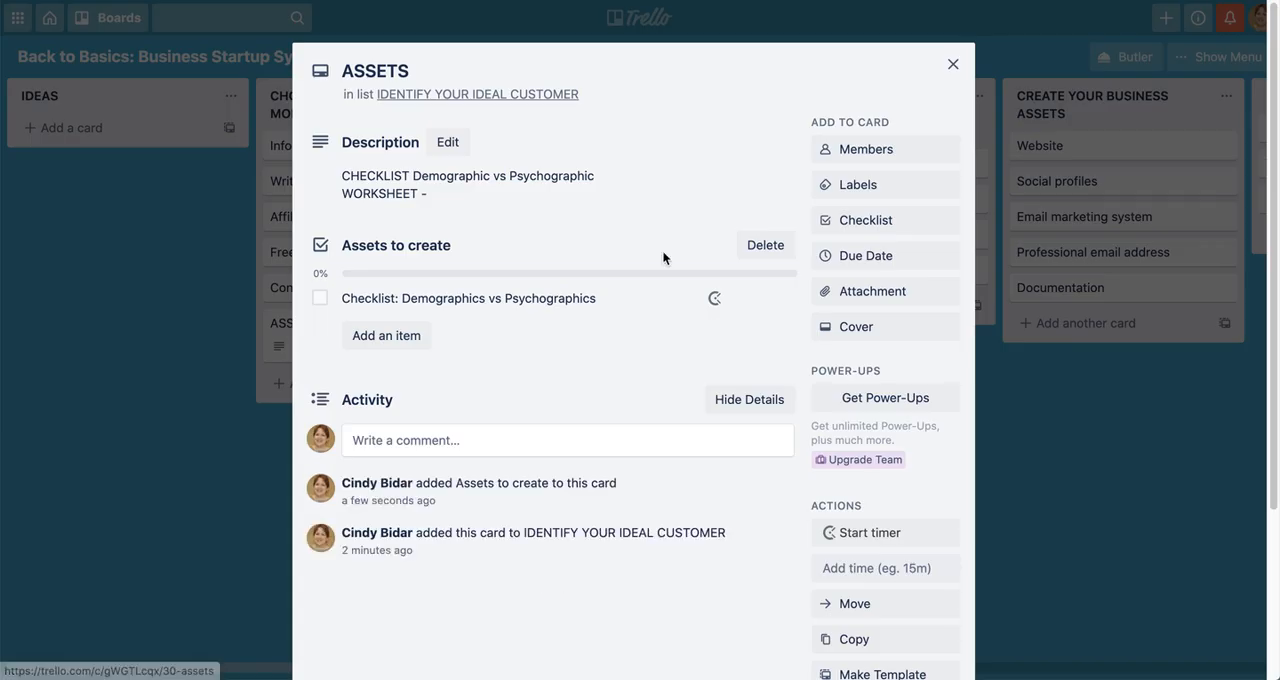
pyautogui.click(320, 302)
pyautogui.click(953, 64)
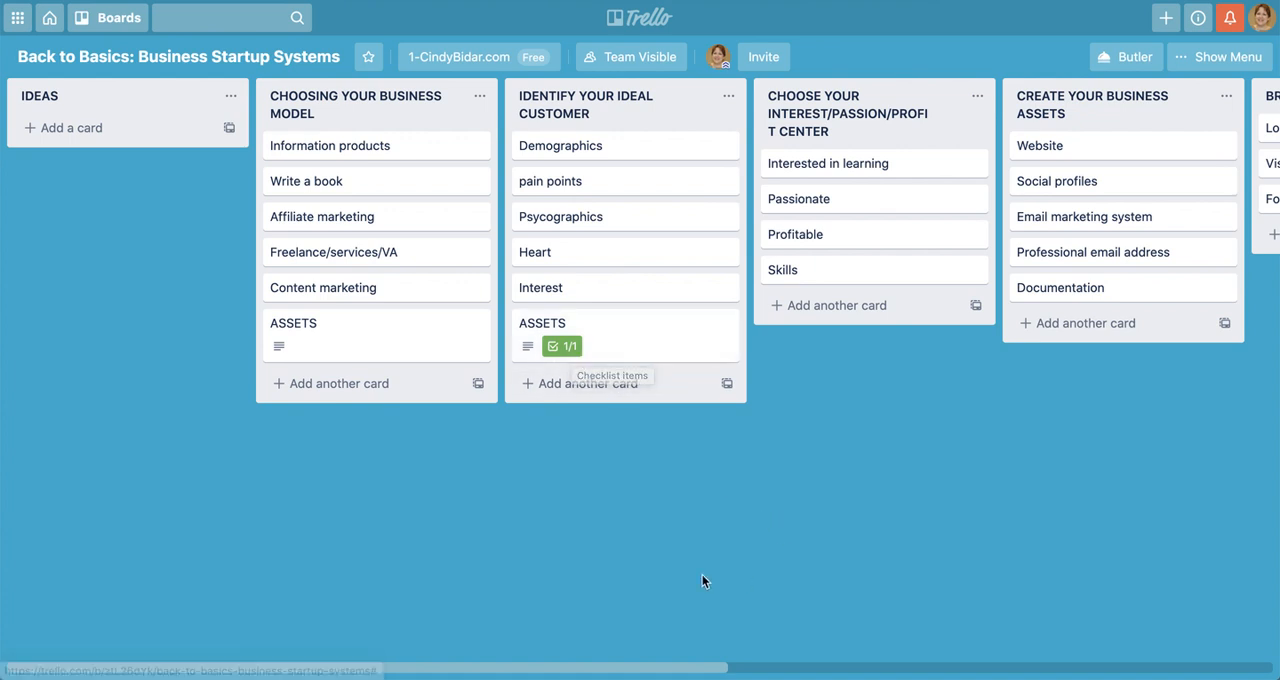
# Move the BRANDING list directly after the IDENTIFY YOUR IDEAL CUSTOMER list
pyautogui.hscroll(10, 694, 568)
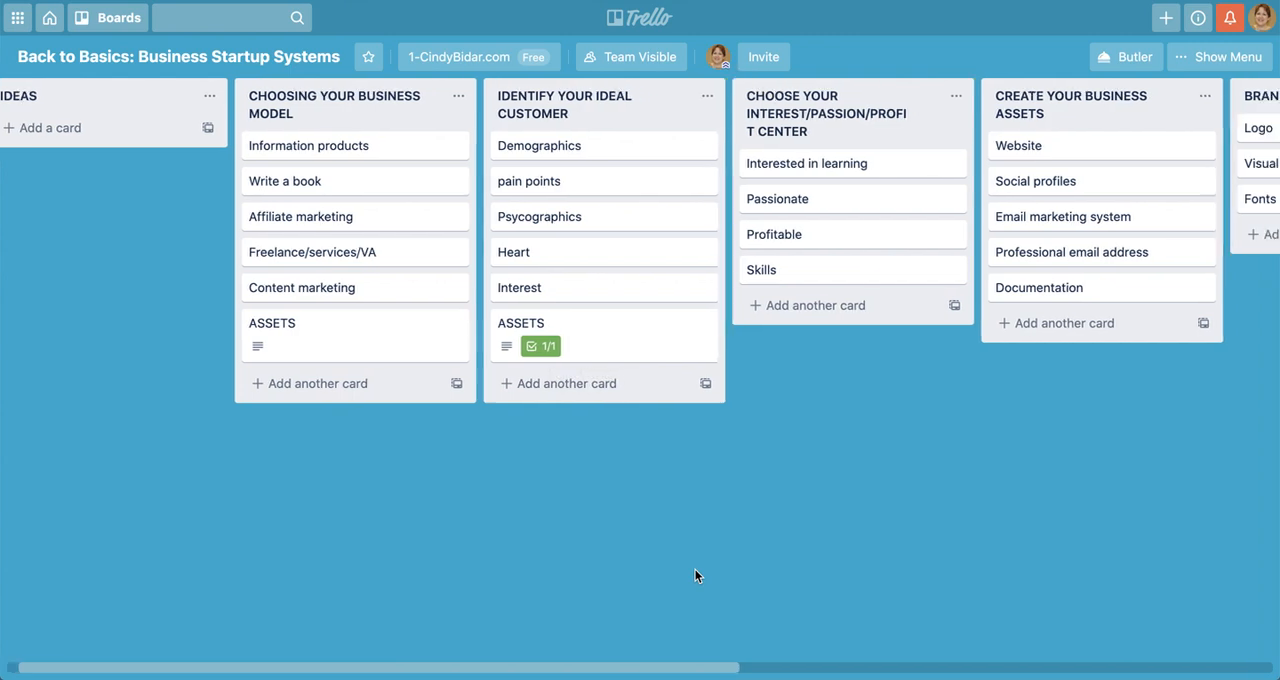
pyautogui.hscroll(2, 697, 575)
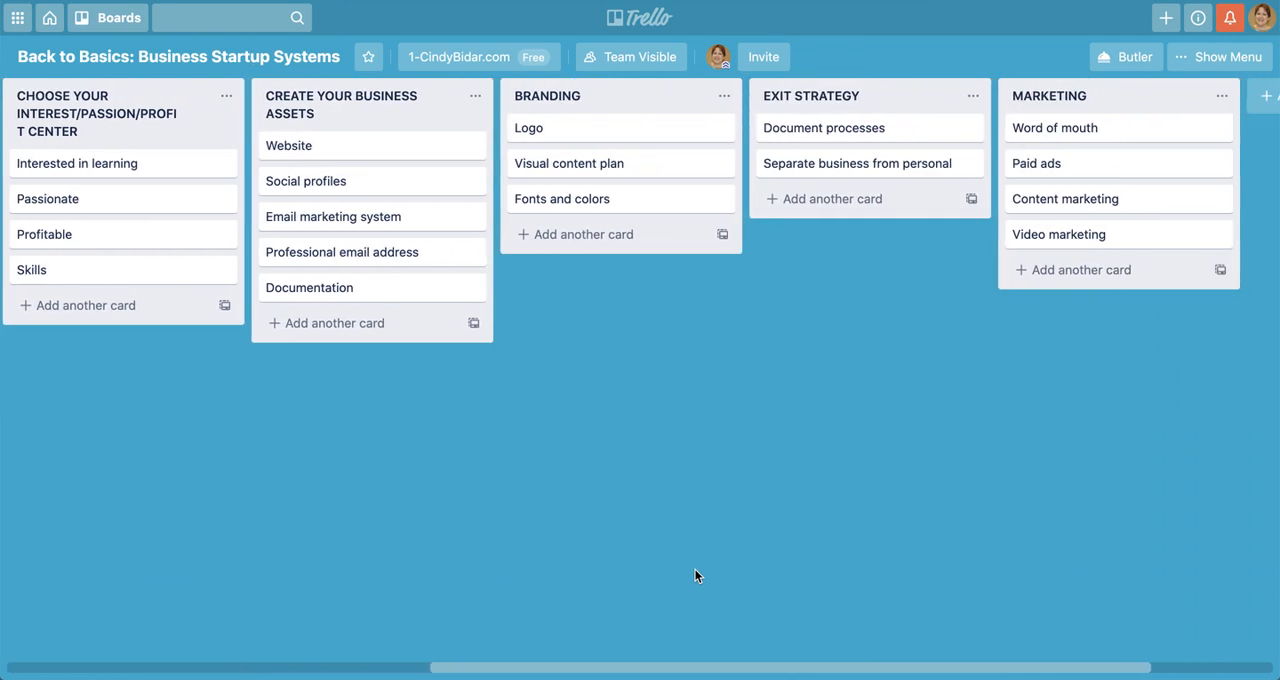
pyautogui.hscroll(-7, 697, 575)
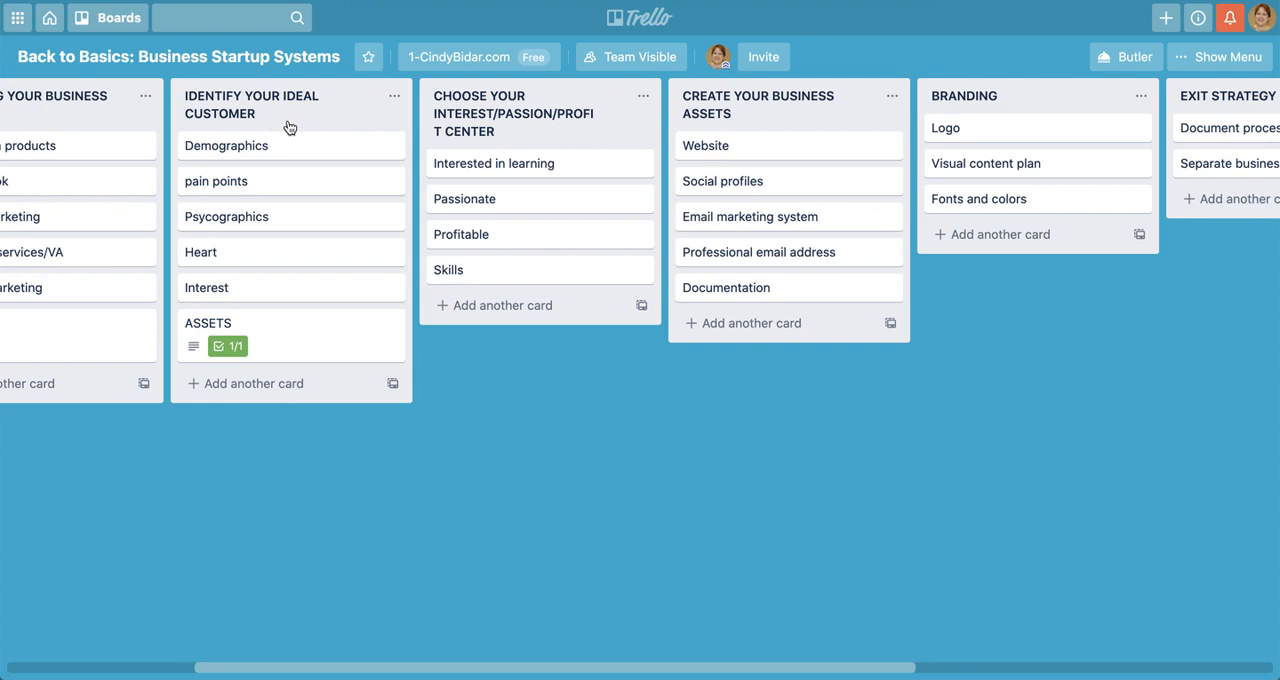
pyautogui.hscroll(-3, 1090, 458)
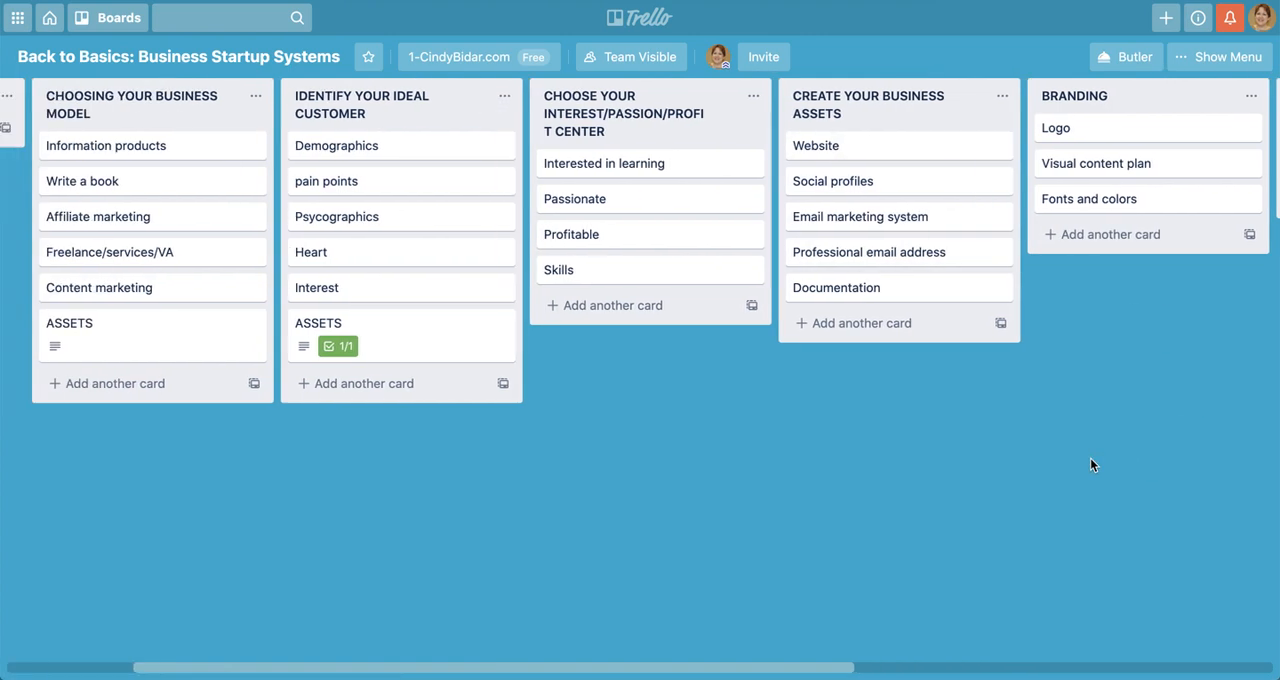
pyautogui.hscroll(3, 1090, 458)
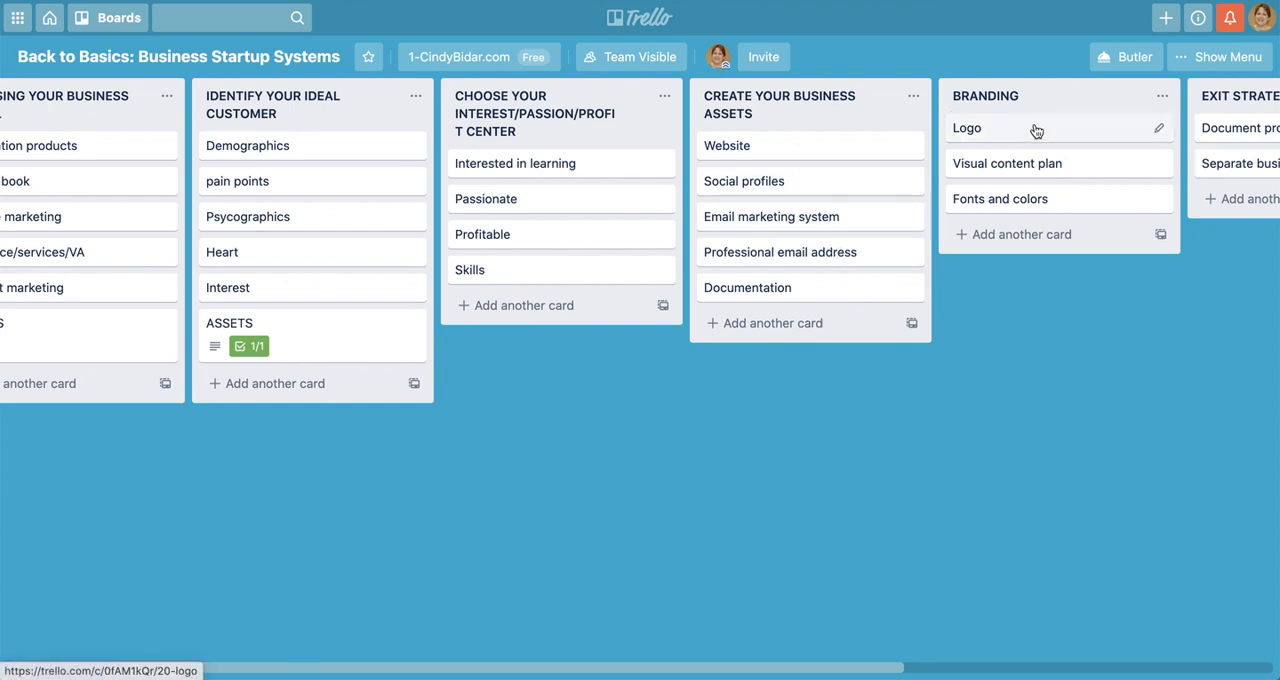
pyautogui.moveTo(1049, 106); pyautogui.dragTo(564, 107)
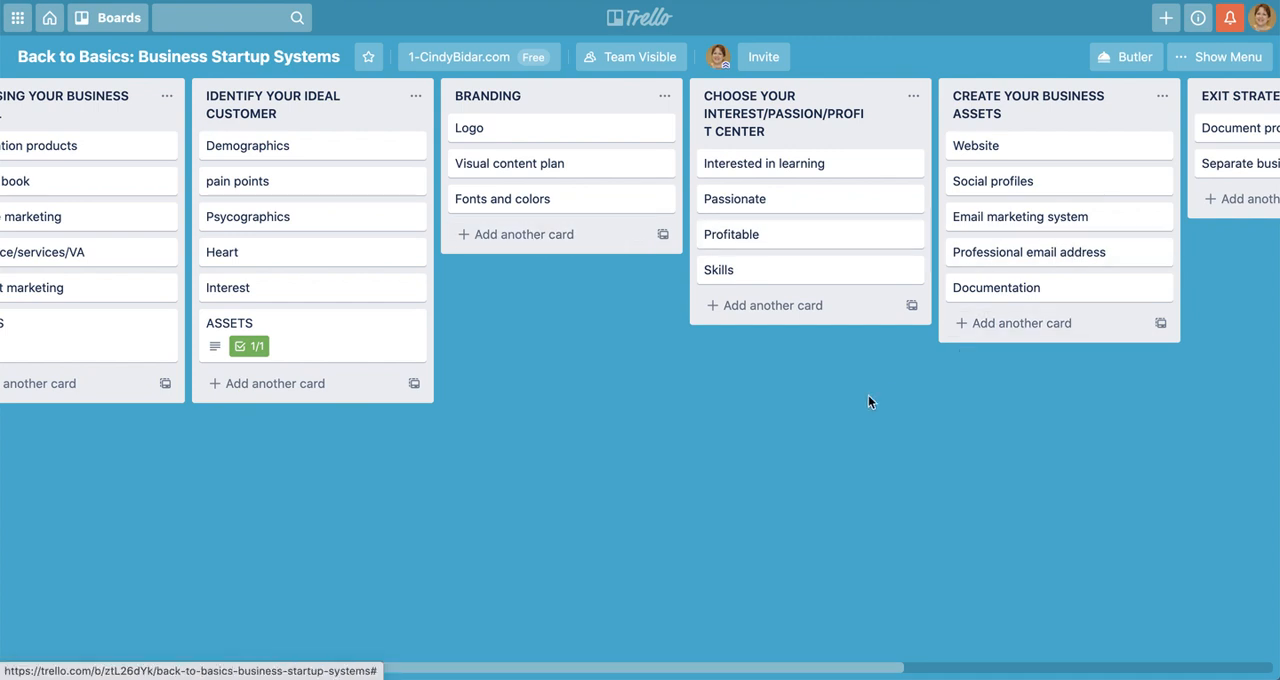
# Move the CHOOSE YOUR INTEREST/PASSION/PROFIT CENTER list between CHOOSING YOUR BUSINESS MODEL and IDENTIFY YOUR IDEAL CUSTOMER
pyautogui.hscroll(2, 868, 398)
pyautogui.hscroll(-5, 525, 476)
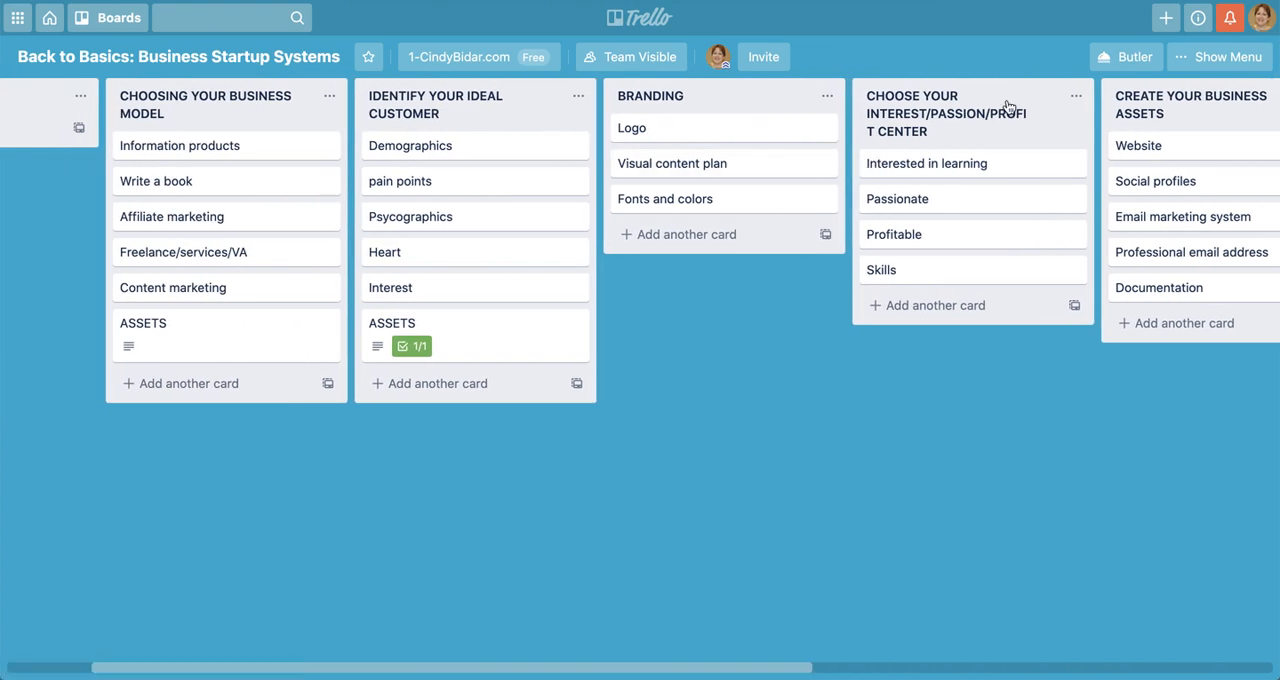
pyautogui.moveTo(1008, 107); pyautogui.dragTo(503, 118)
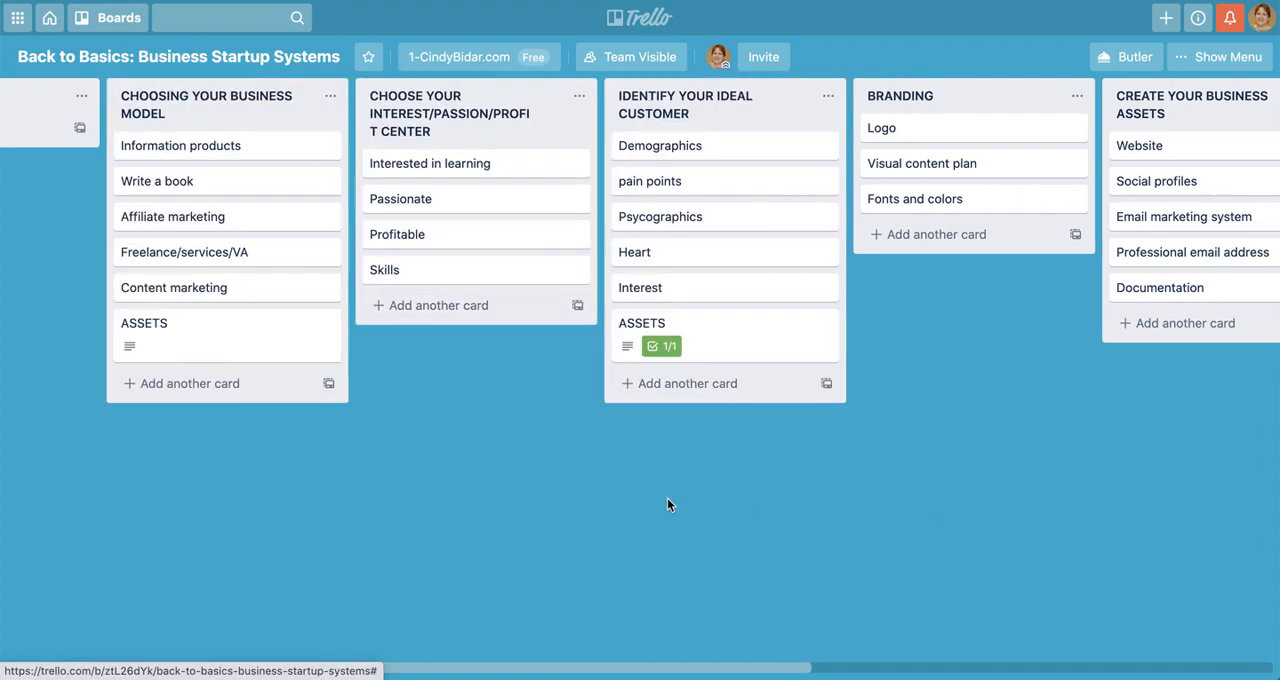
# Try the IDENTIFY YOUR IDEAL CUSTOMER list ahead of CHOOSING YOUR BUSINESS MODEL, and put it back just before BRANDING
pyautogui.hscroll(-10, 667, 506)
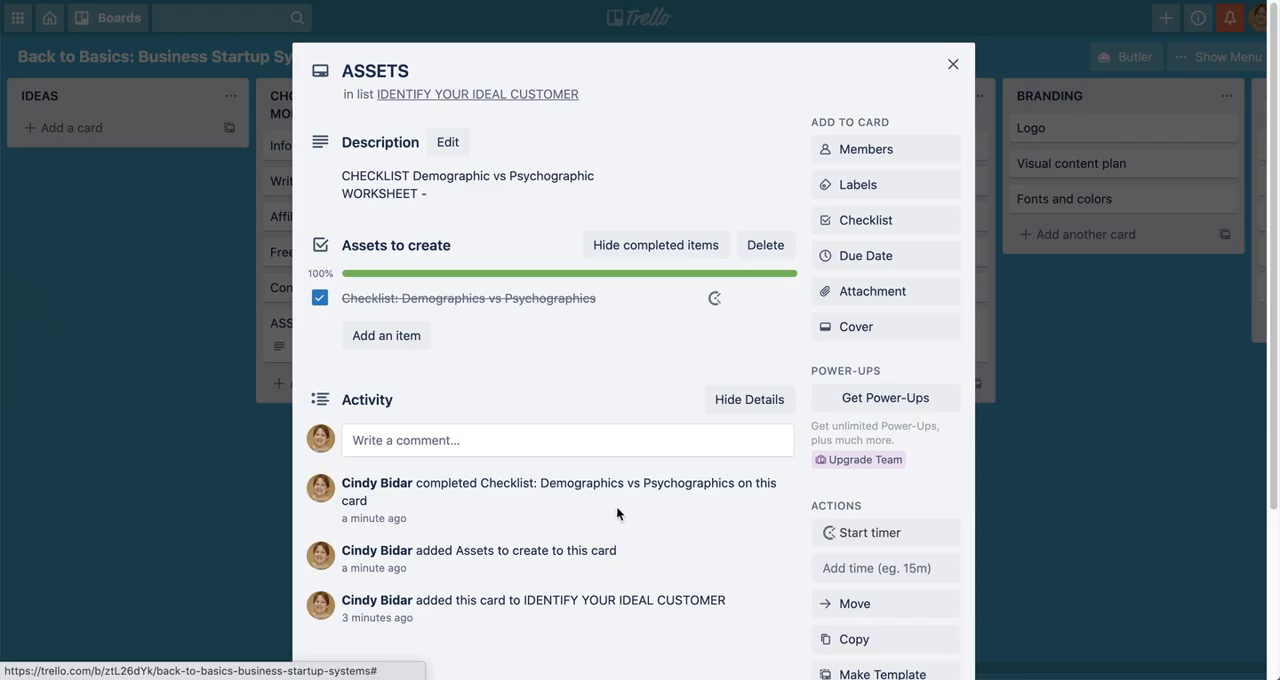
pyautogui.click(953, 64)
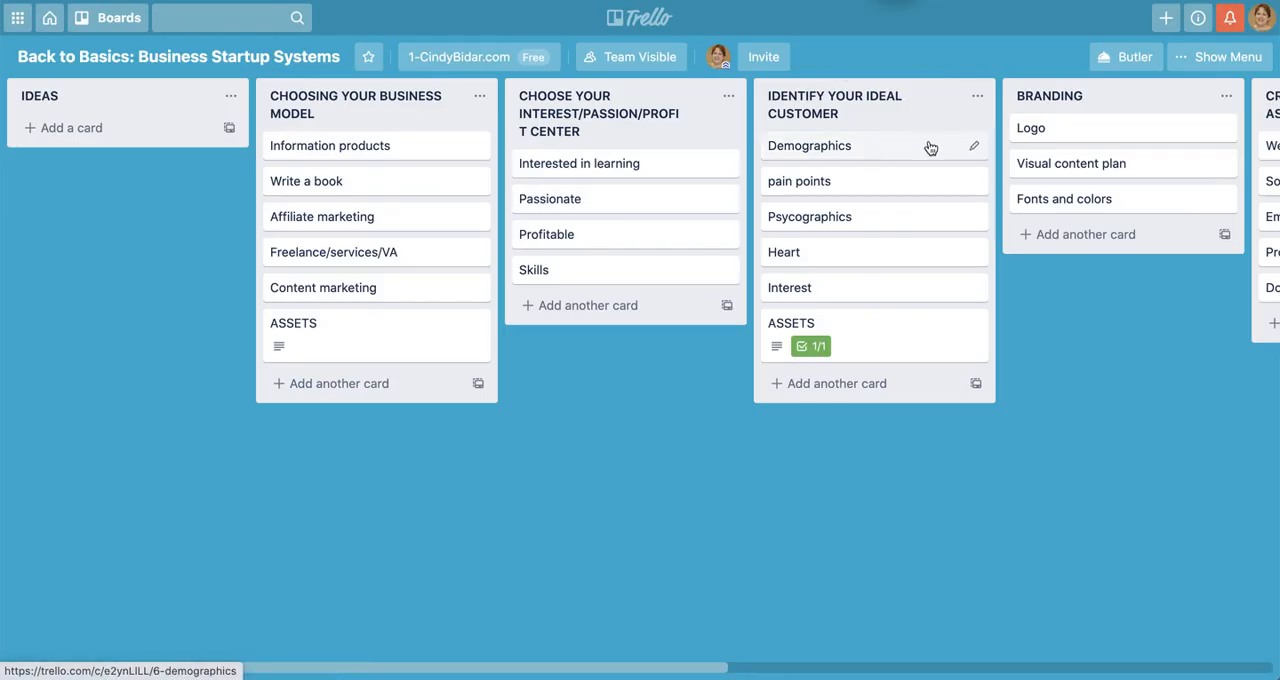
pyautogui.moveTo(923, 114); pyautogui.dragTo(418, 118)
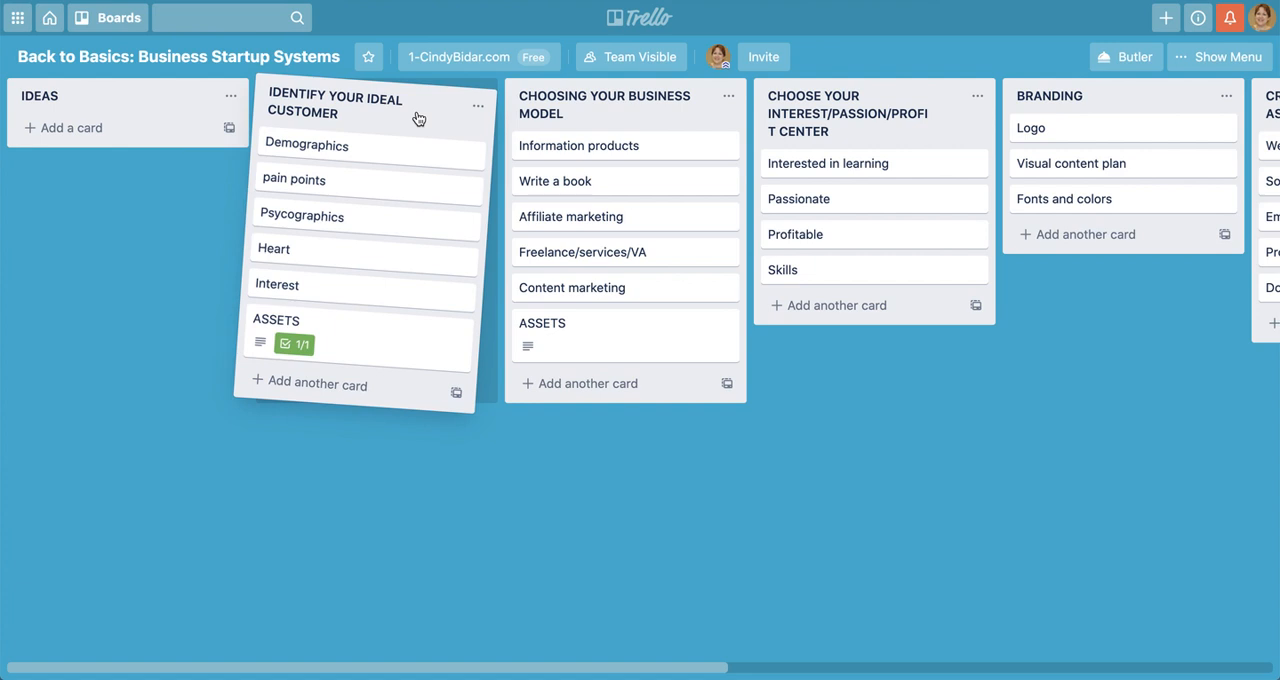
pyautogui.moveTo(418, 118); pyautogui.dragTo(824, 518)
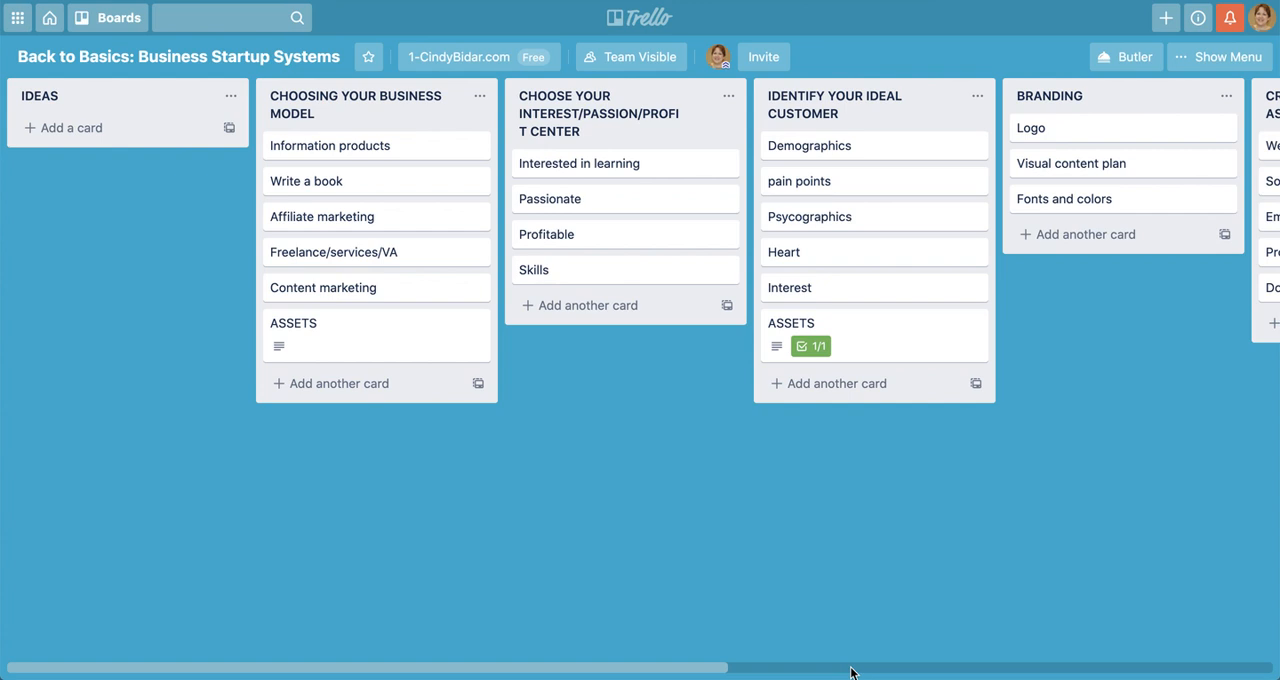
pyautogui.moveTo(896, 675)
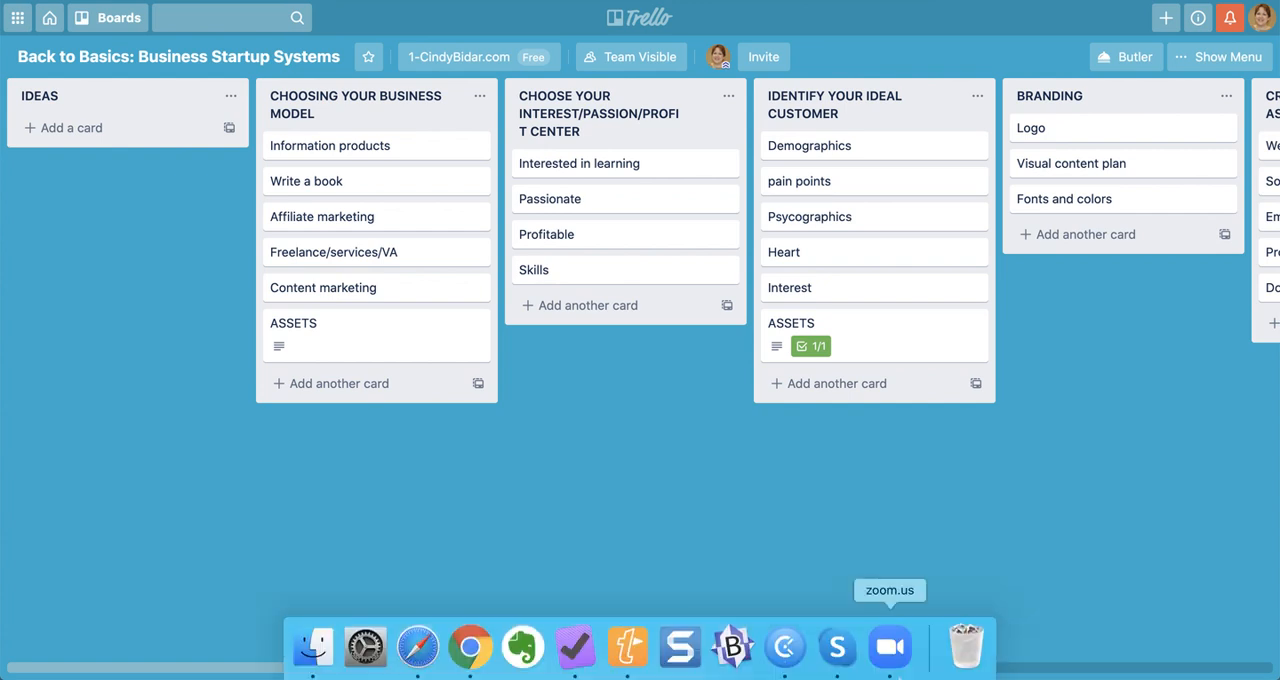